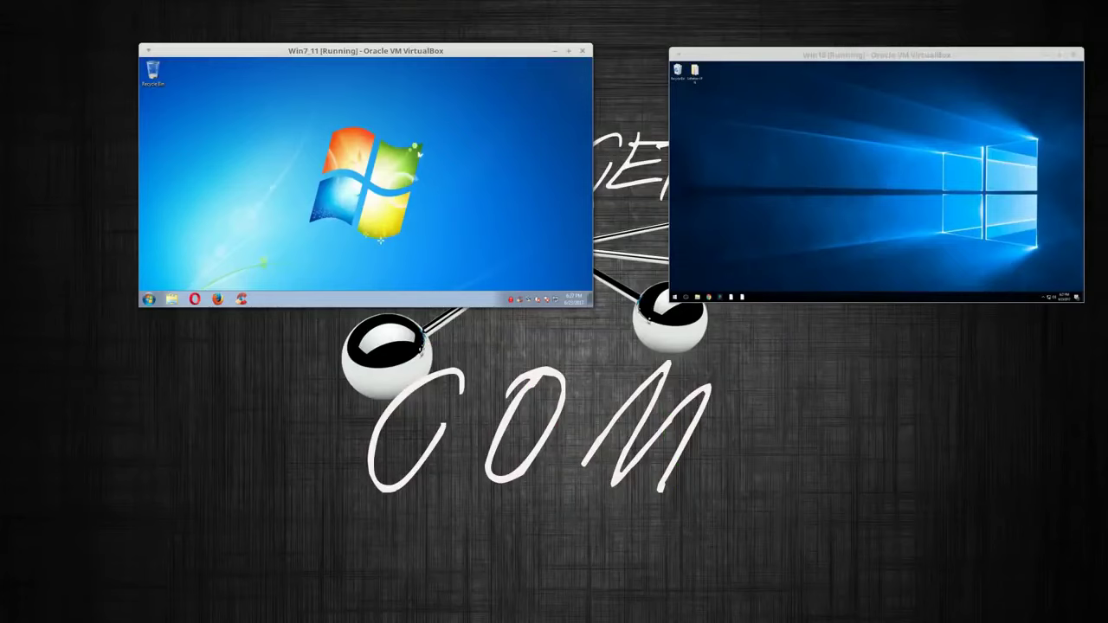
- Bring the Win7_11 virtual machine window back into focus and maximize it
key(alt+Tab)
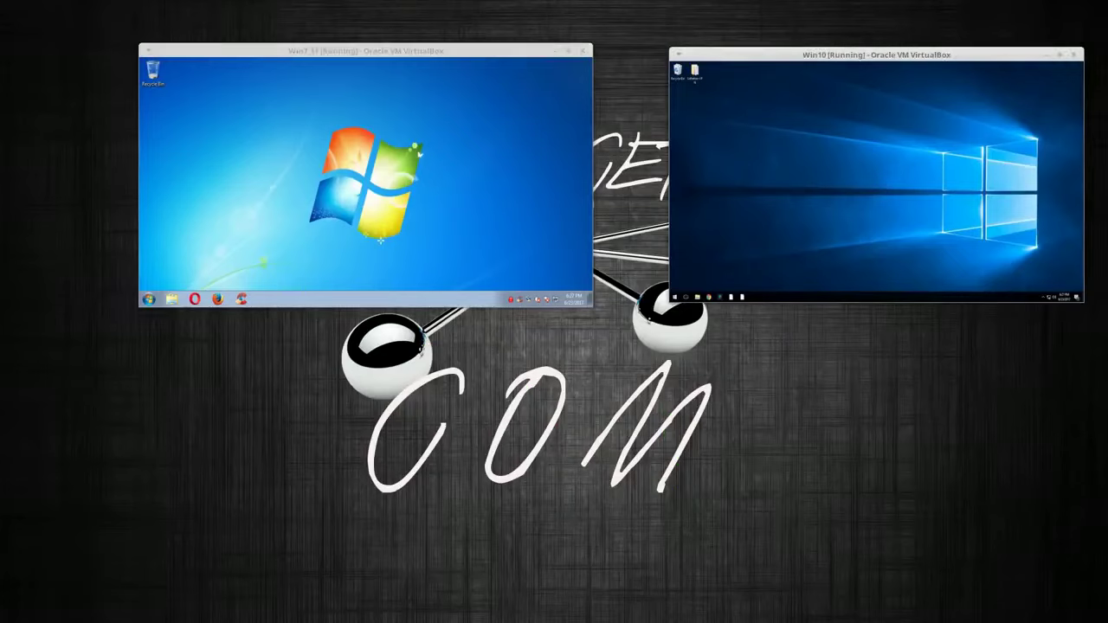
key(alt+Tab)
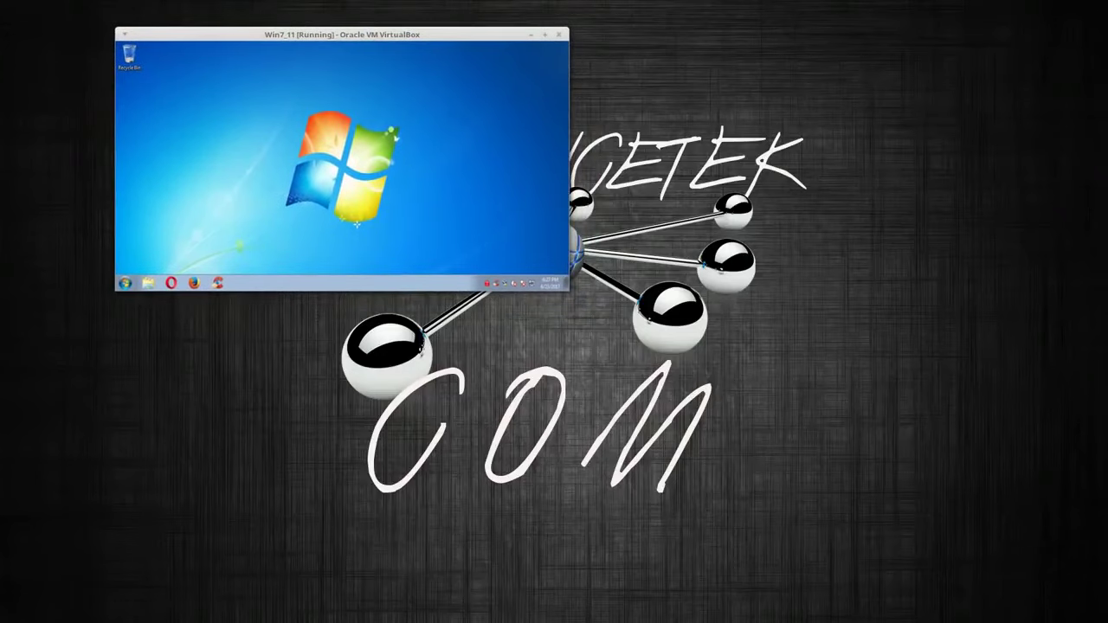
key(super+Up)
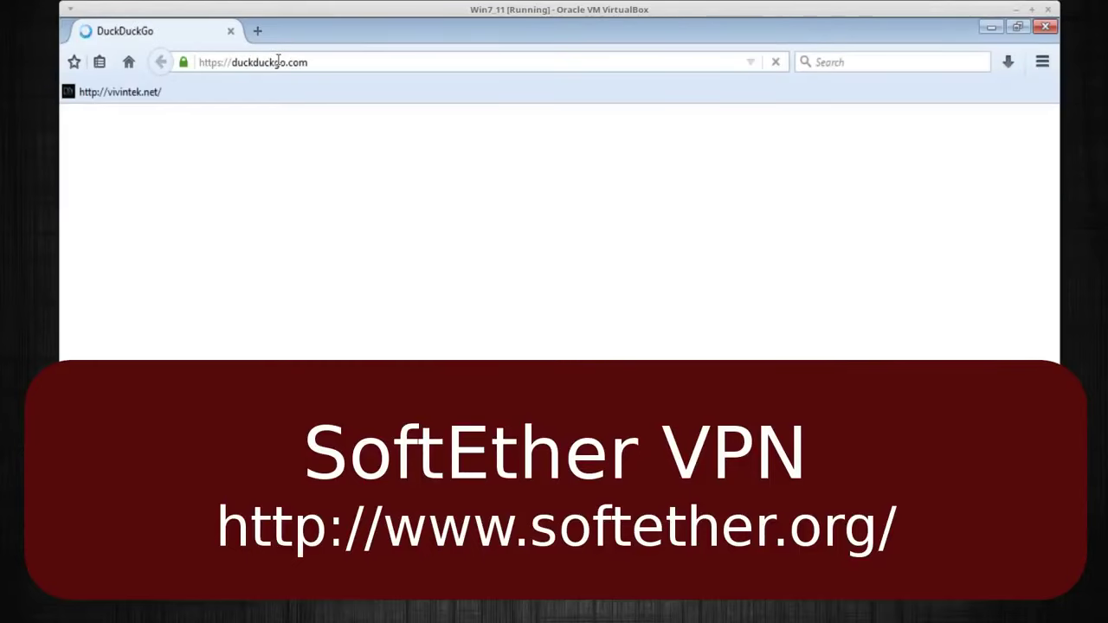
- Load the softether.org website in Firefox
click(253, 63)
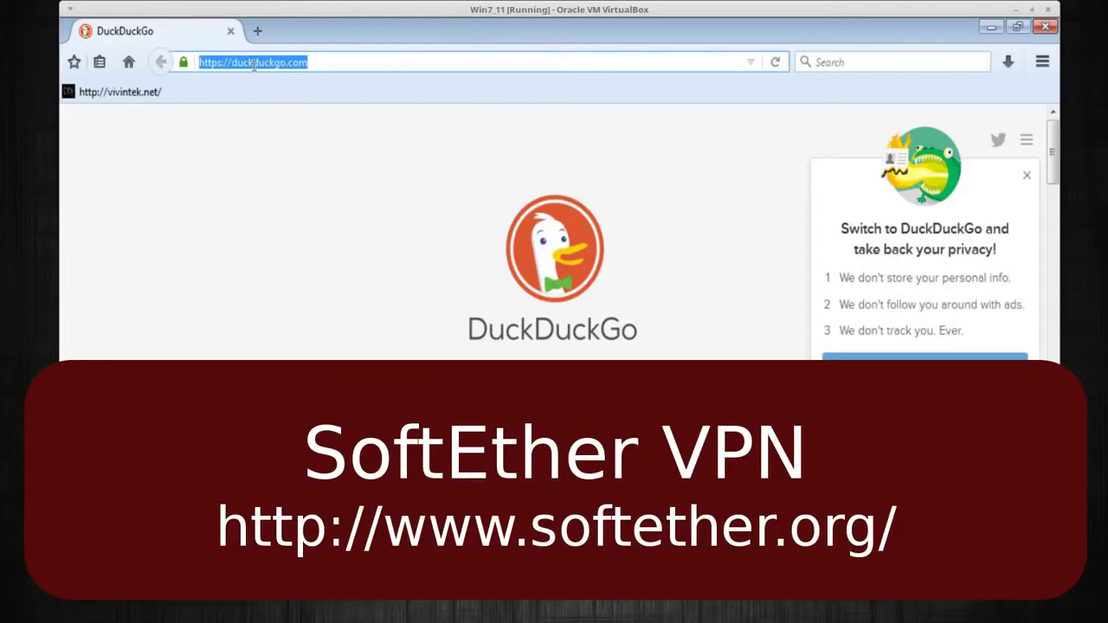
text(so)
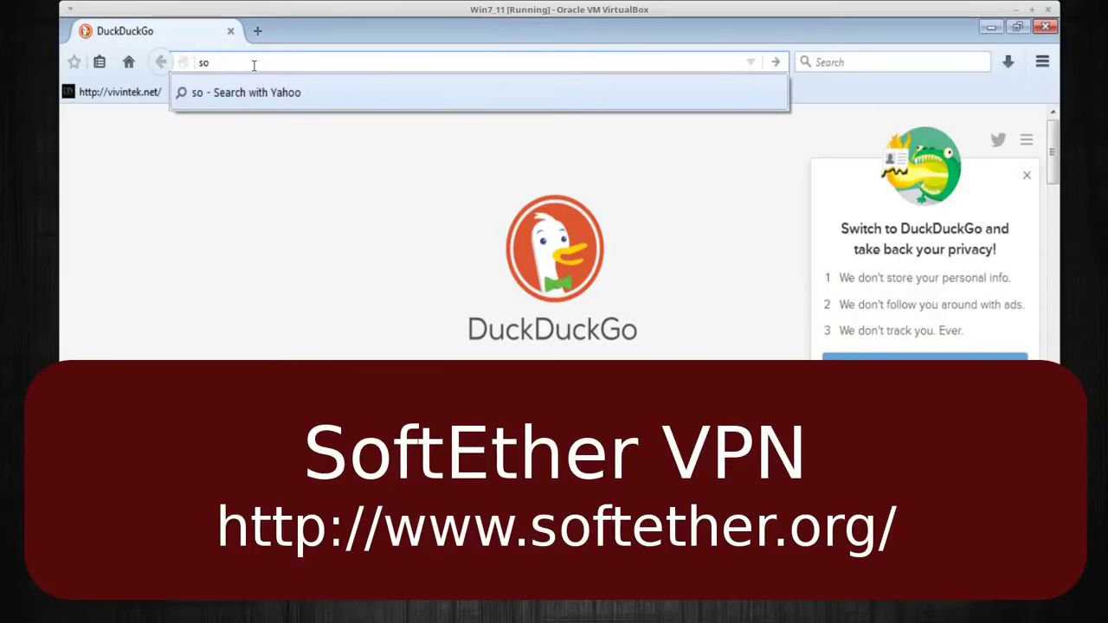
text(fte)
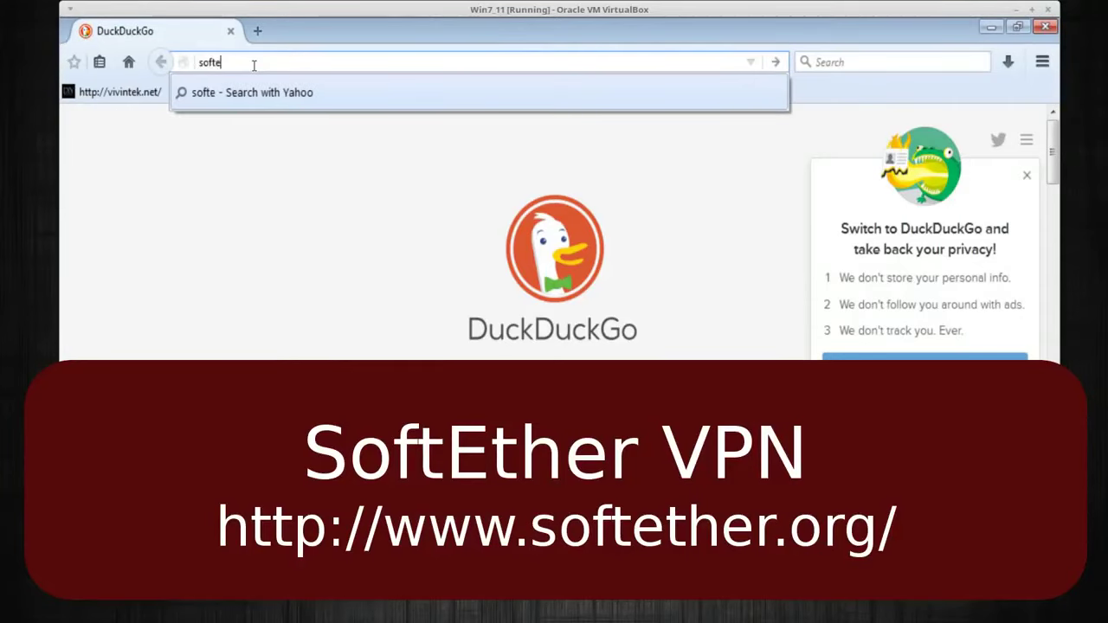
text(ther.o)
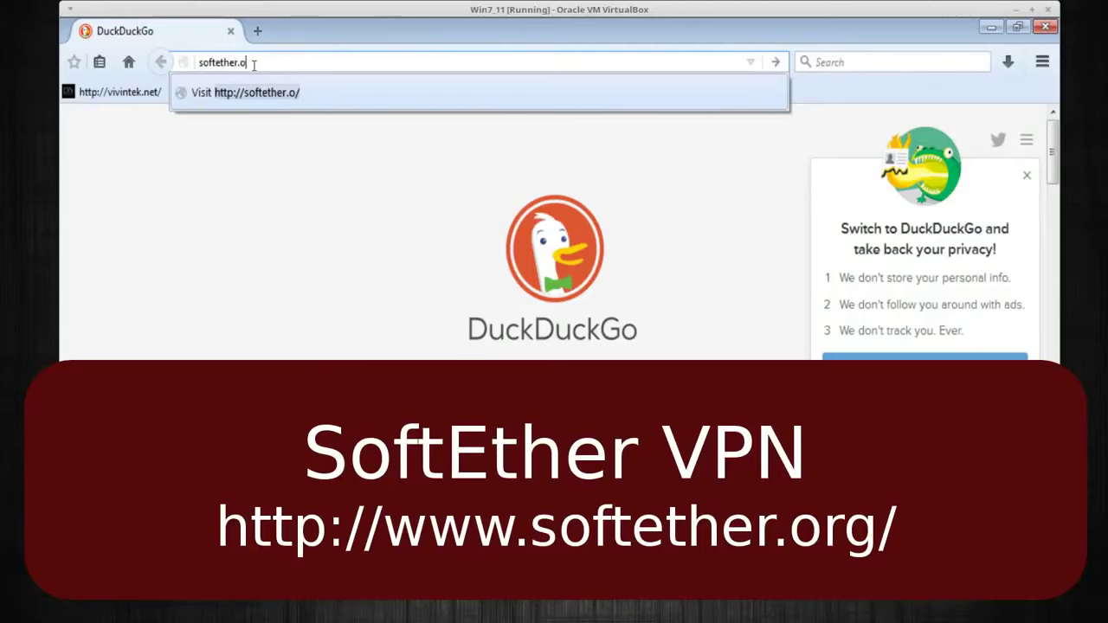
text(rg)
key(Return)
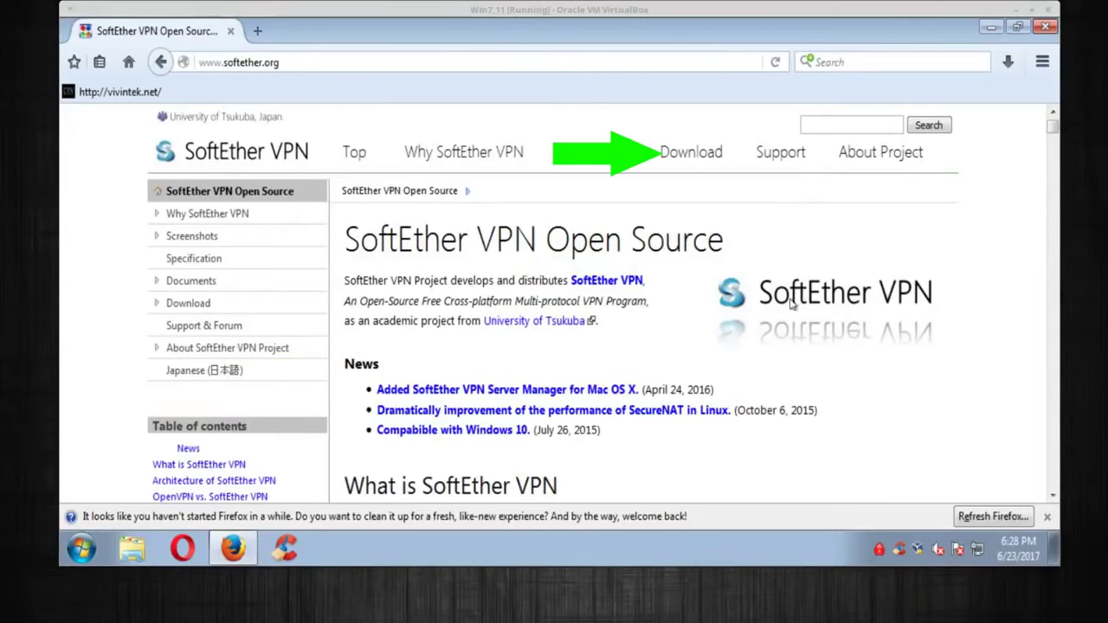
- Go to Download SoftEther VPN and follow the primary download server link
mouse_move(679, 158)
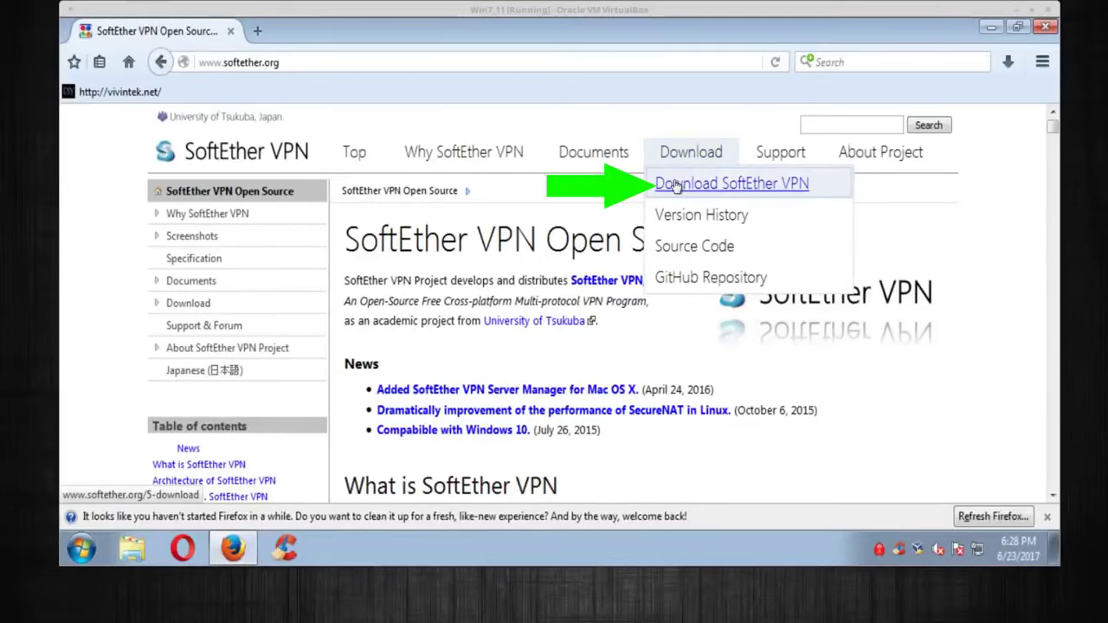
click(696, 183)
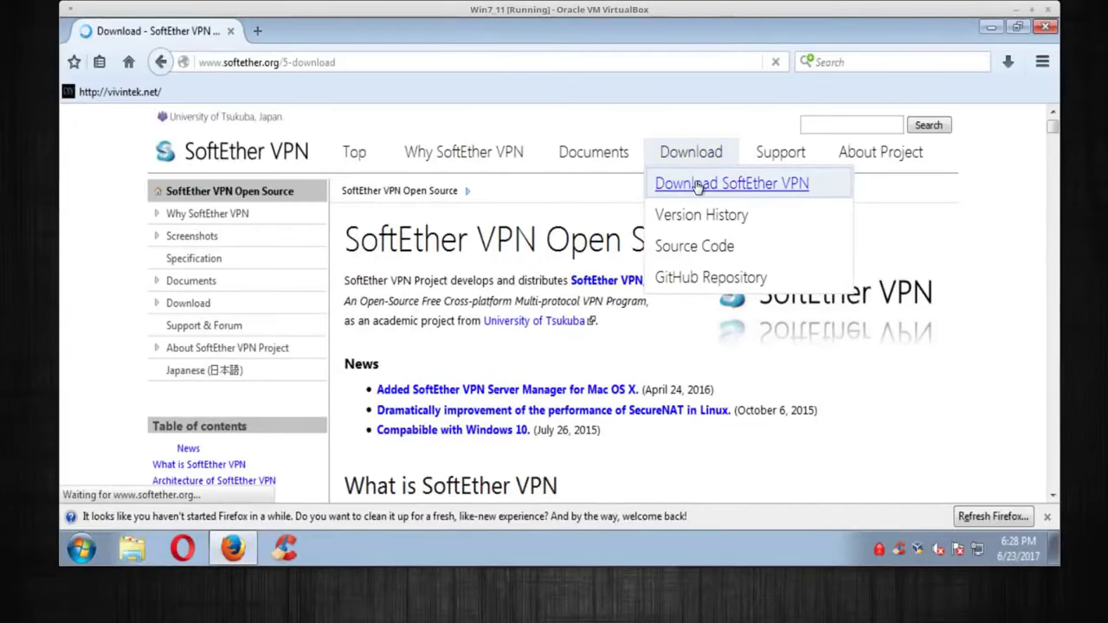
scroll(715, 282, down, 4)
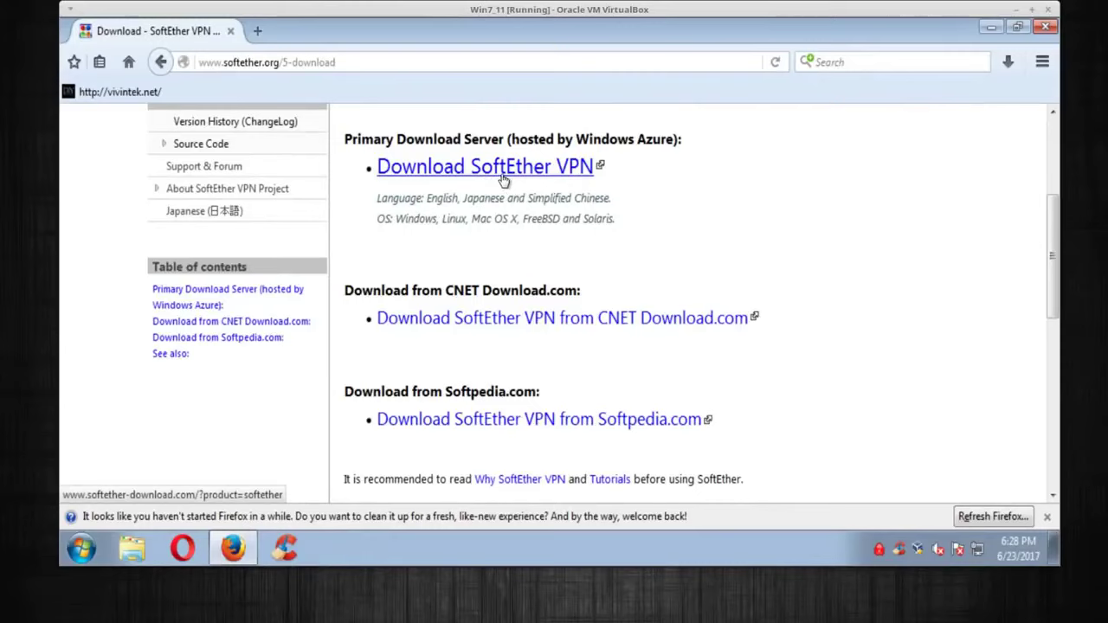
click(503, 175)
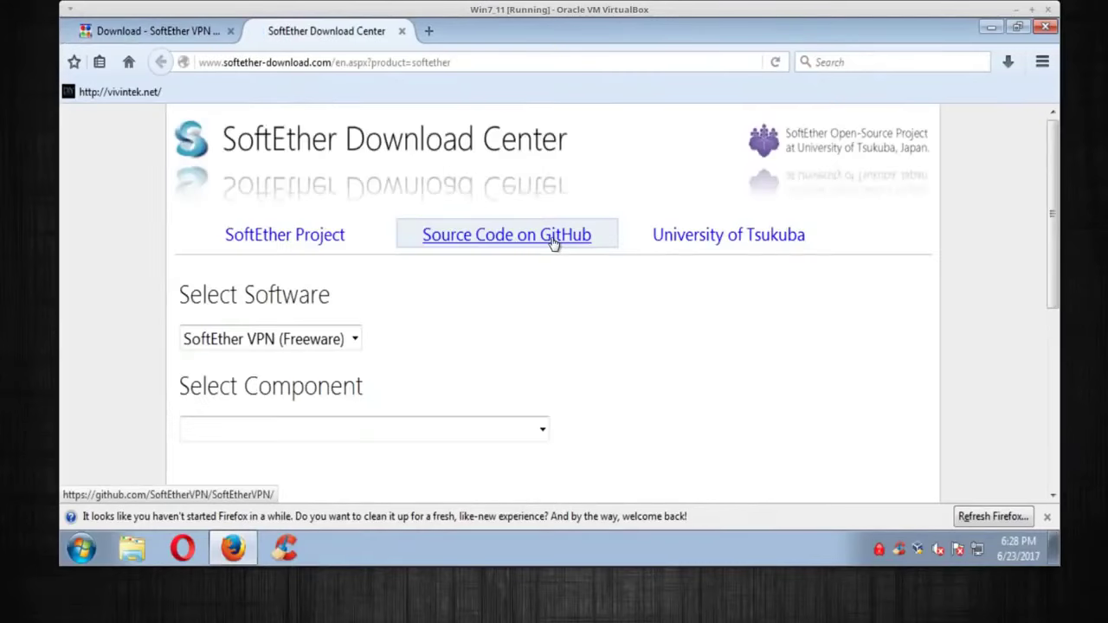
- Set Component to SoftEther VPN Server Manager for Windows and Platform to Windows
scroll(594, 247, down, 2)
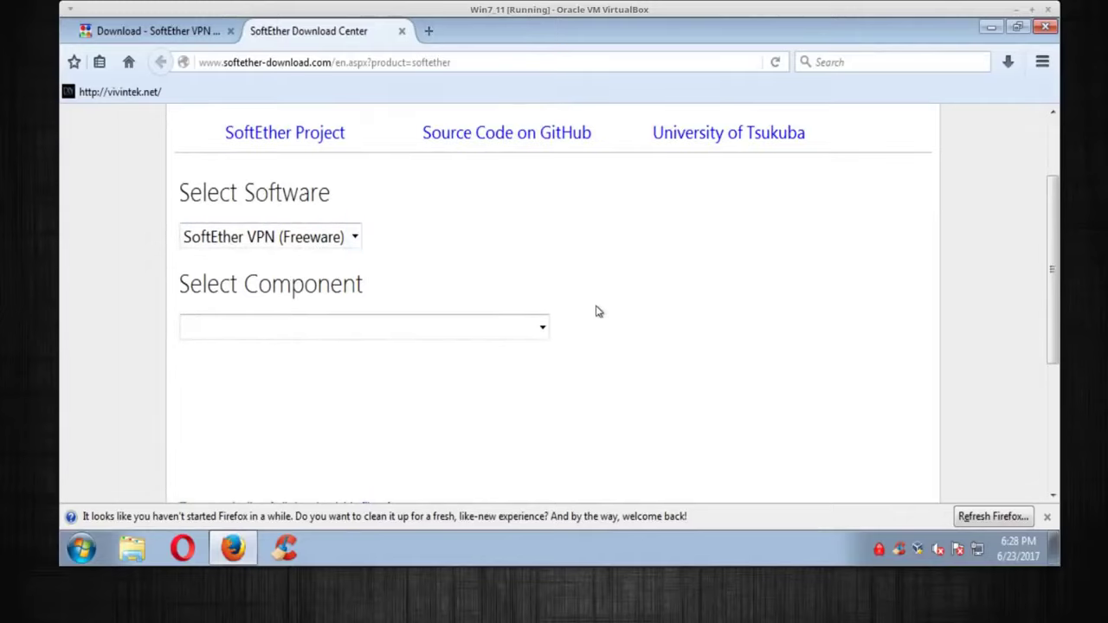
scroll(597, 310, down, 2)
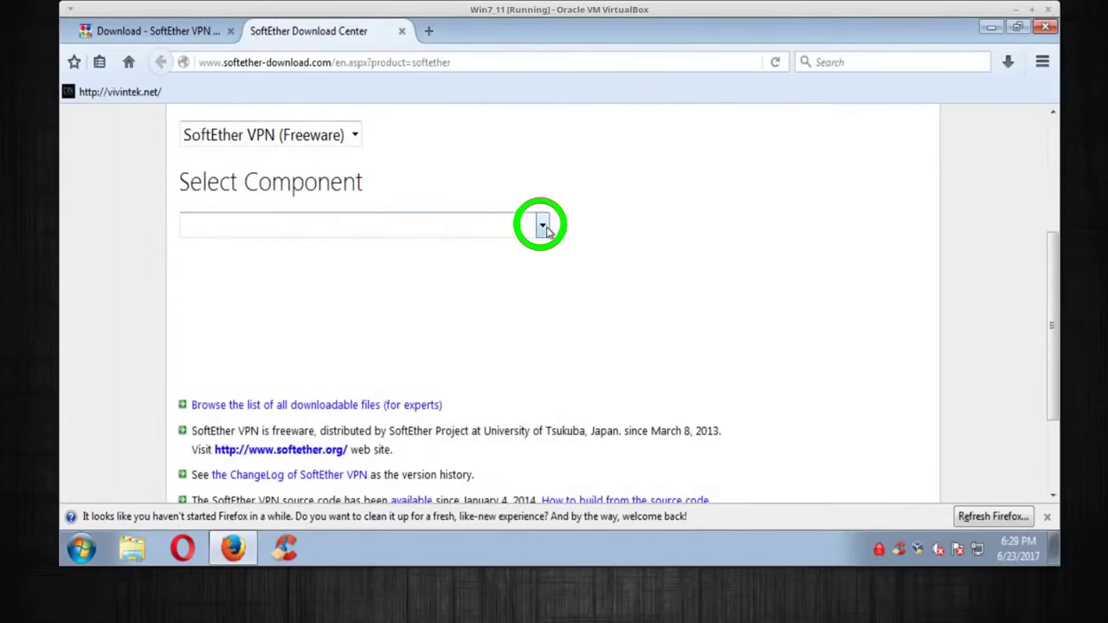
click(543, 226)
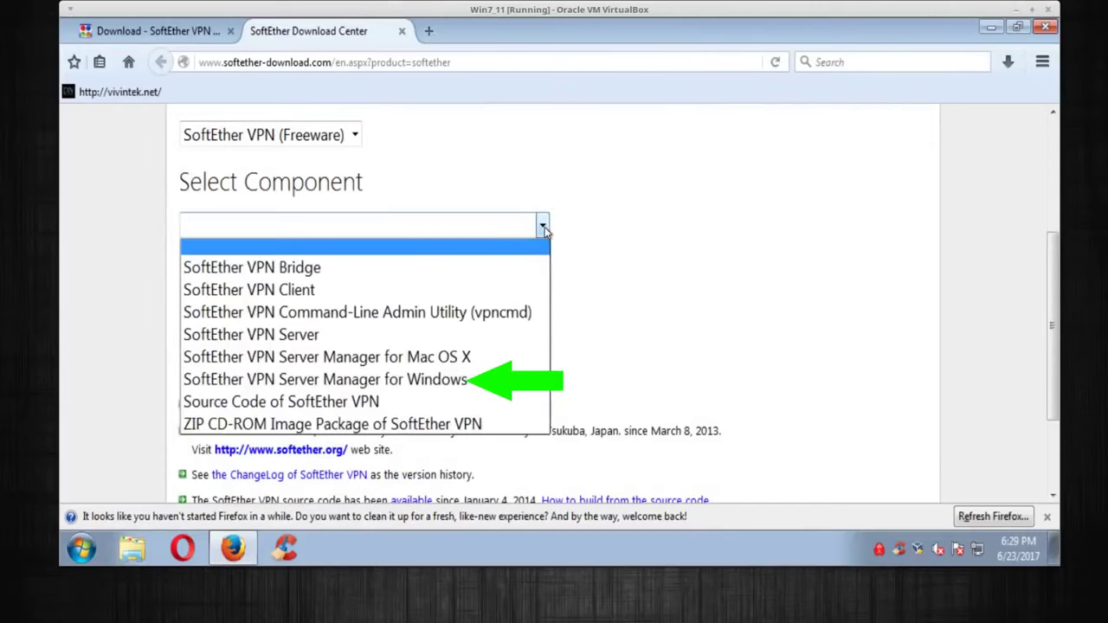
click(270, 387)
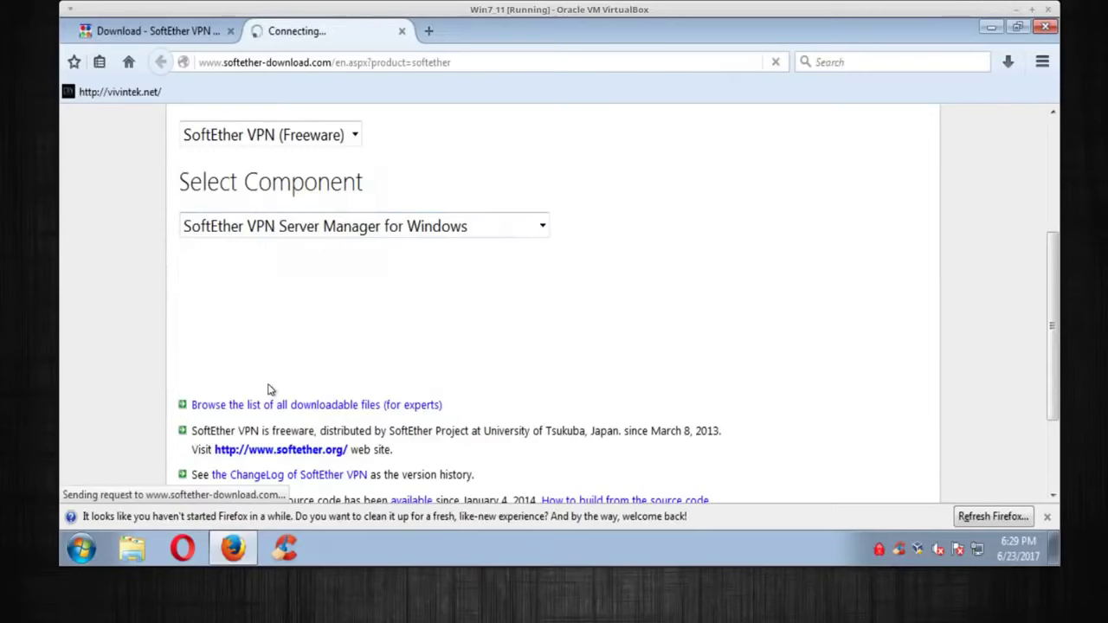
scroll(444, 391, down, 4)
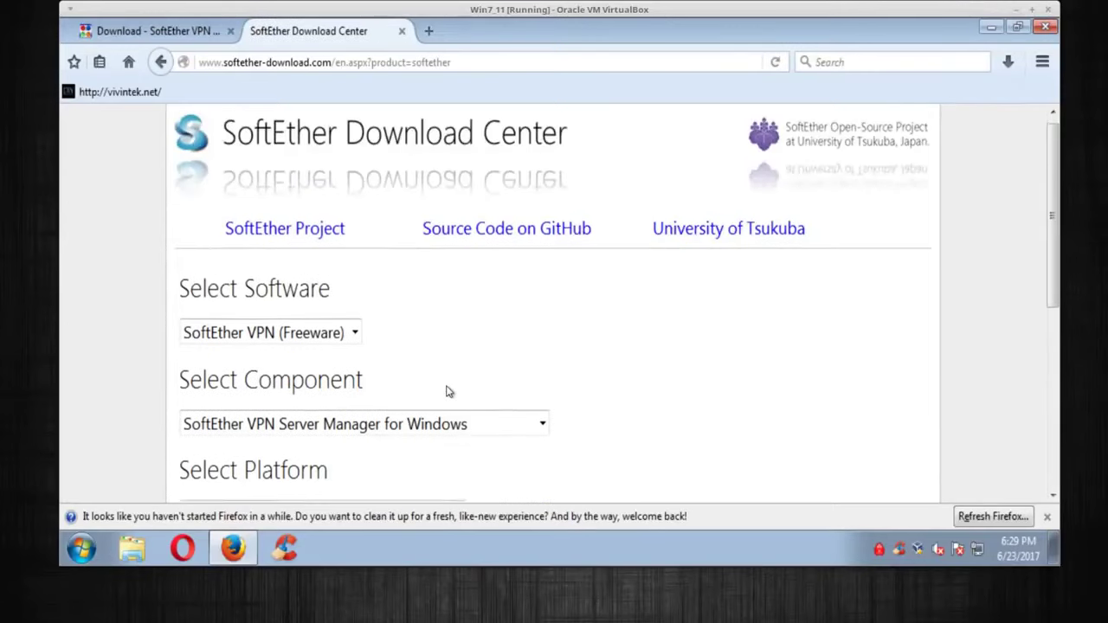
click(459, 317)
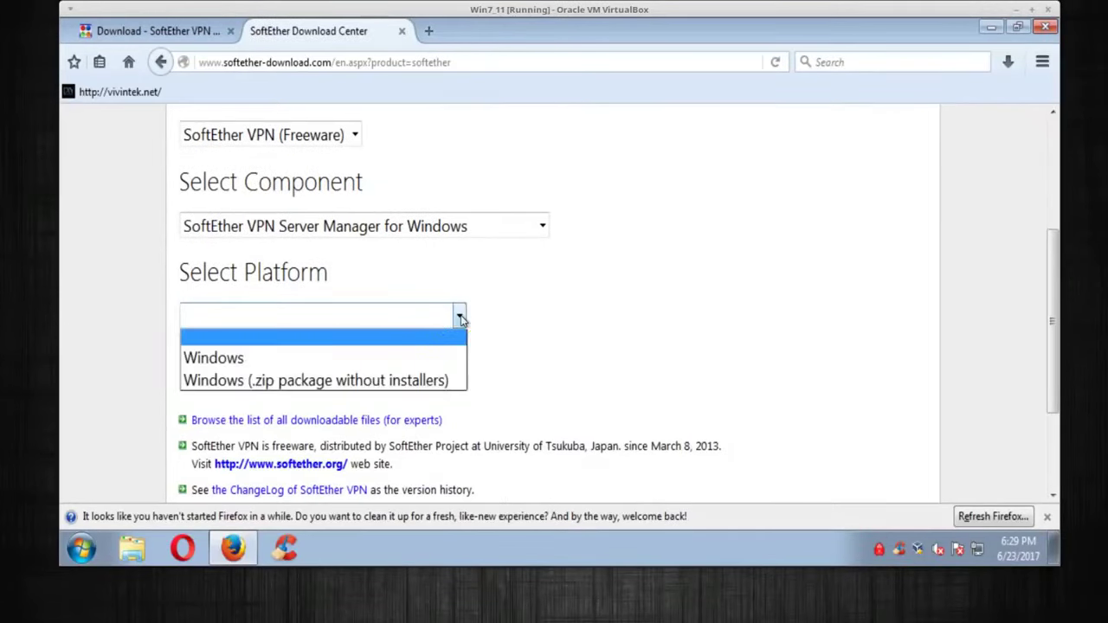
click(316, 358)
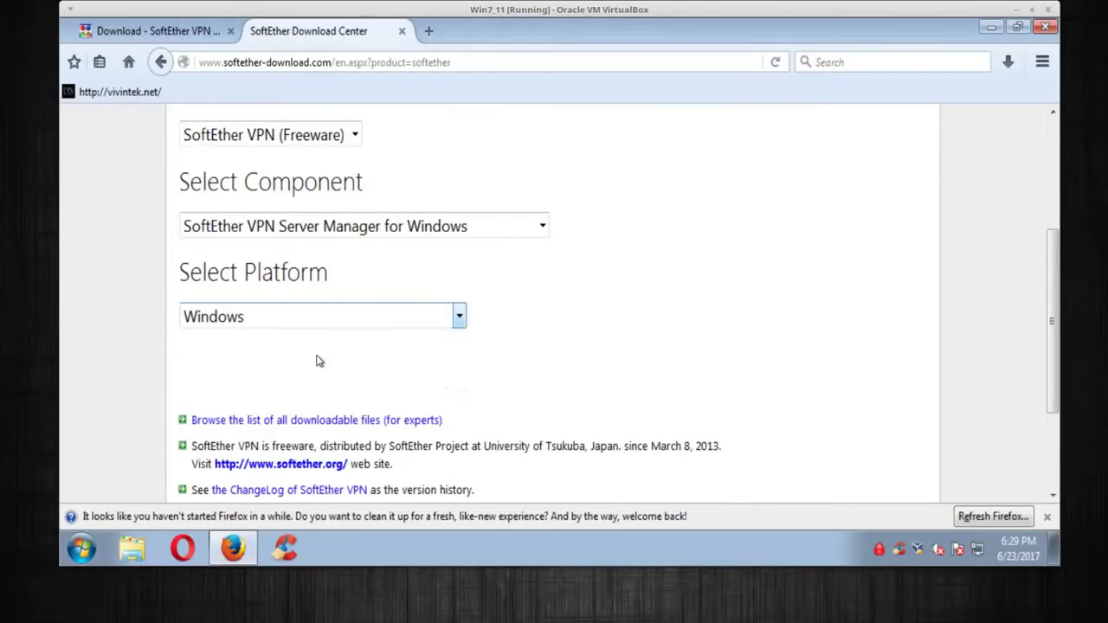
- Save the VPN Server and VPN Bridge 4.22 installer, then close Firefox
scroll(437, 352, down, 8)
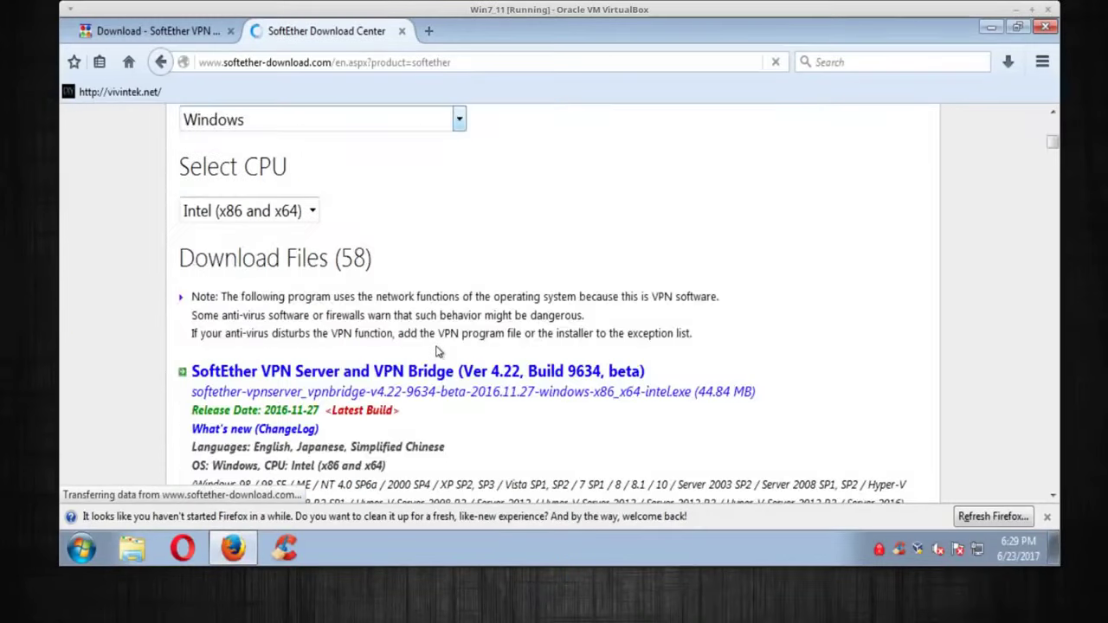
click(324, 367)
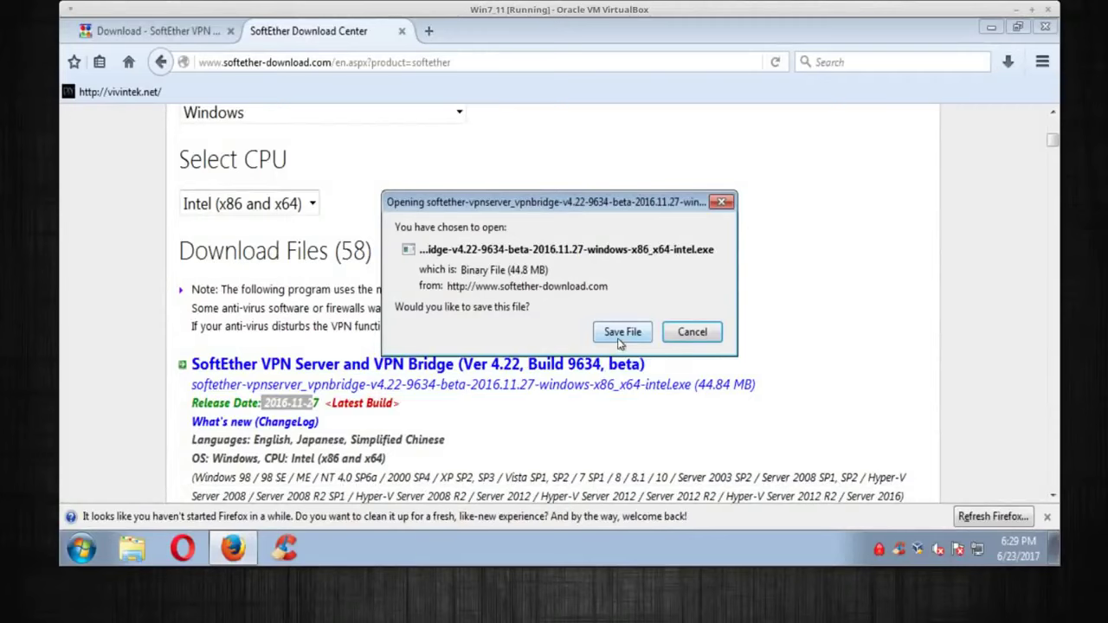
click(620, 334)
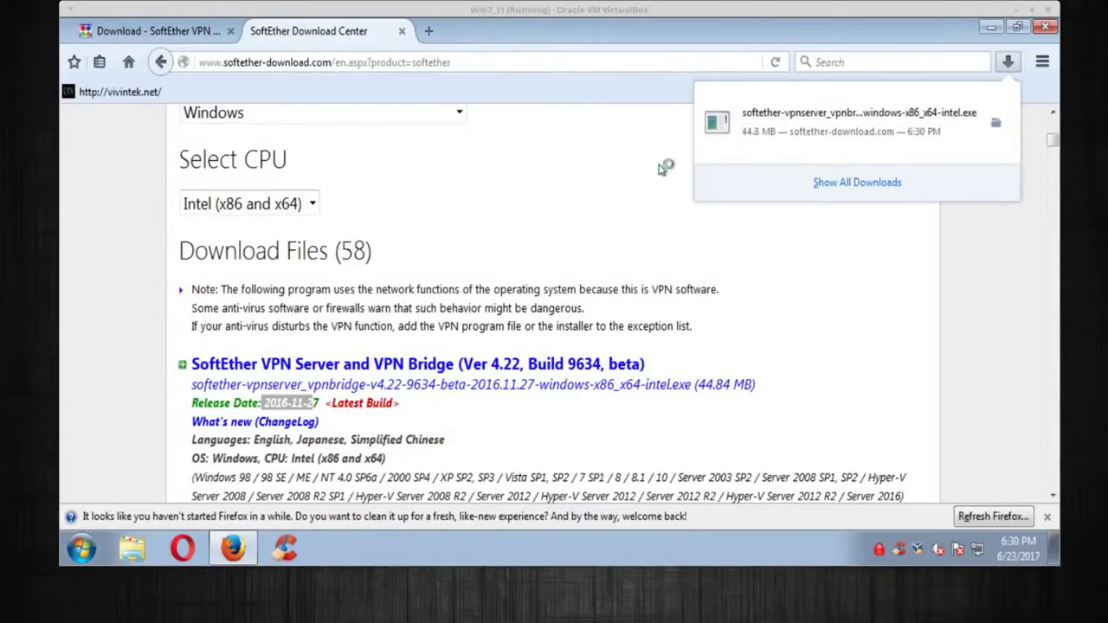
click(855, 271)
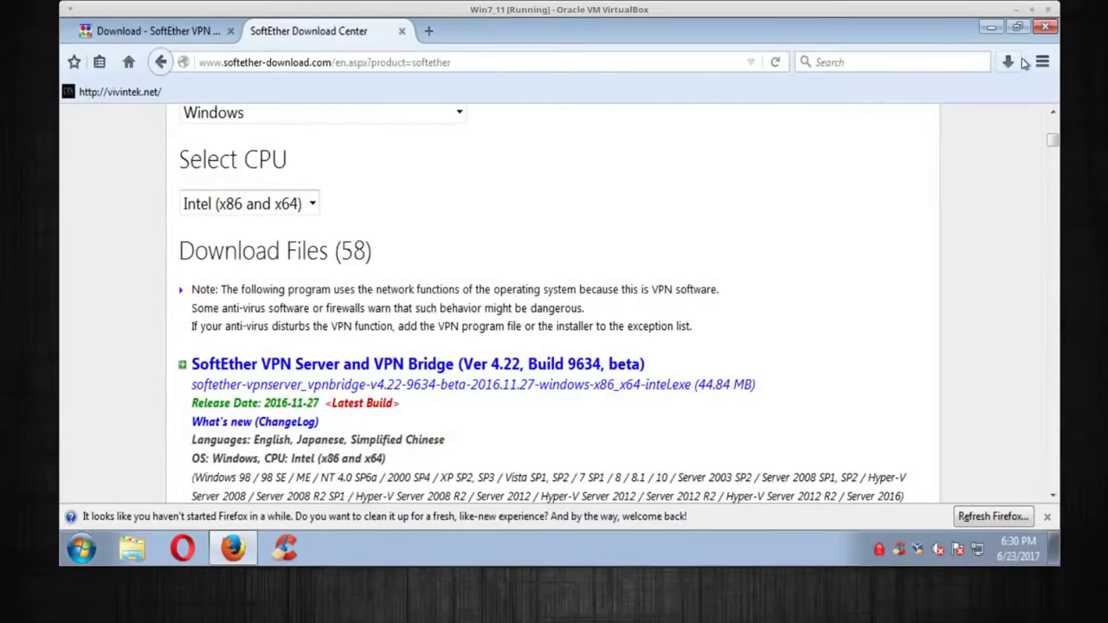
click(1047, 31)
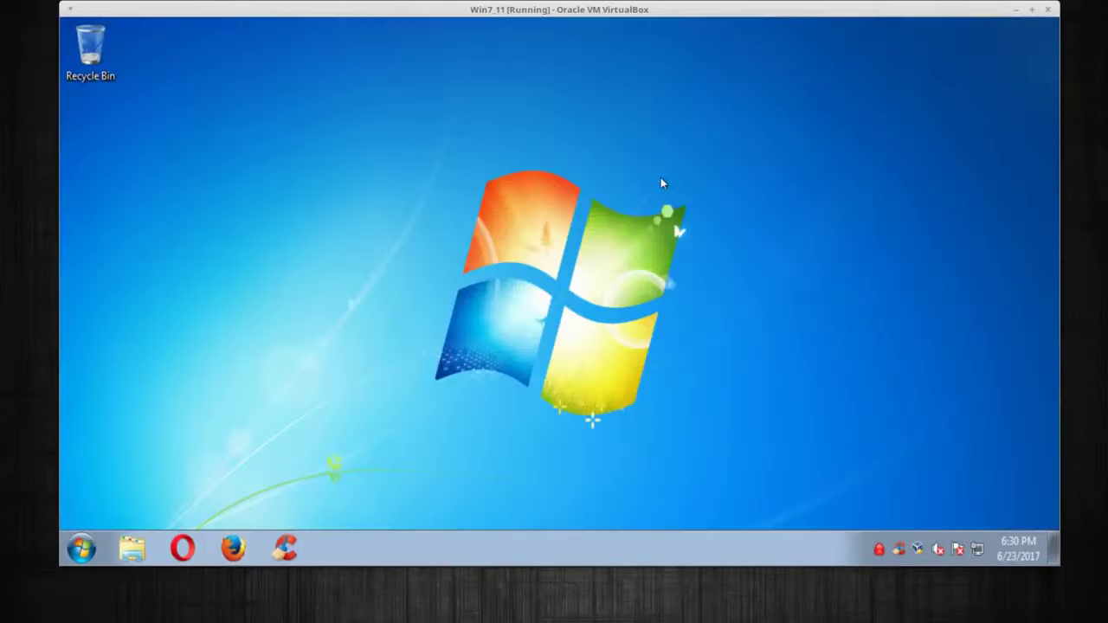
- Open the Downloads folder in Explorer showing the softether-vpnserver_vpnbridge installer
click(136, 555)
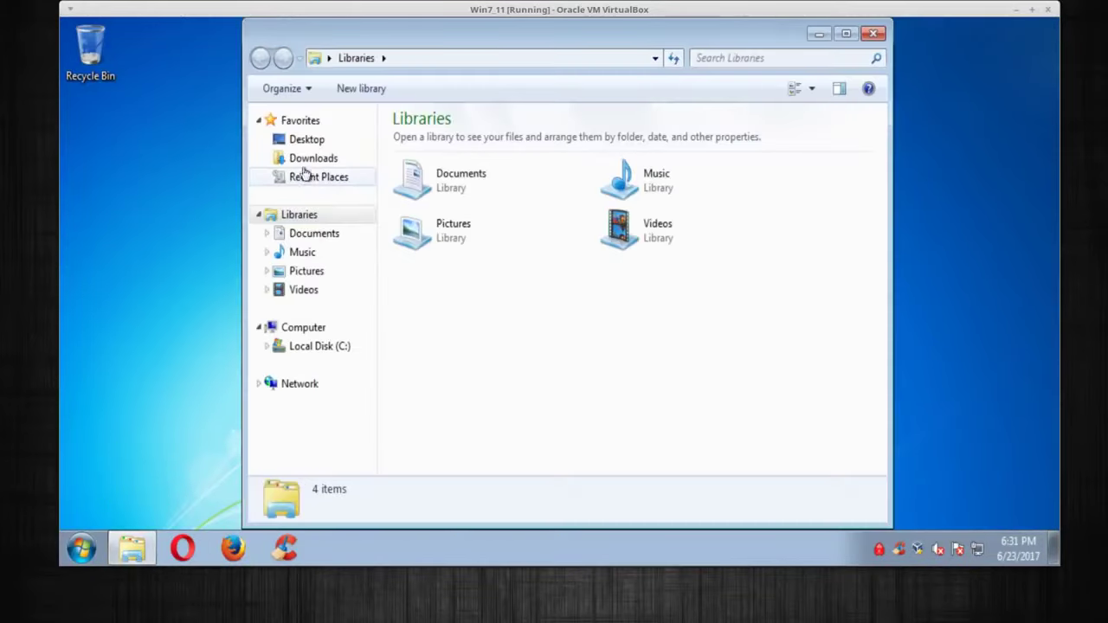
click(309, 160)
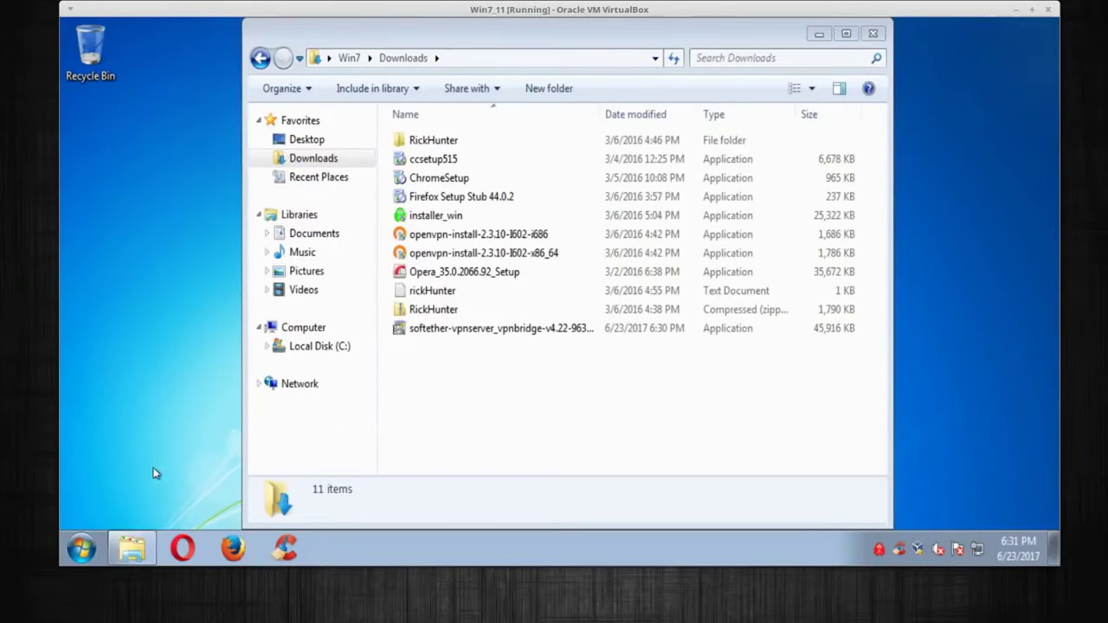
click(79, 552)
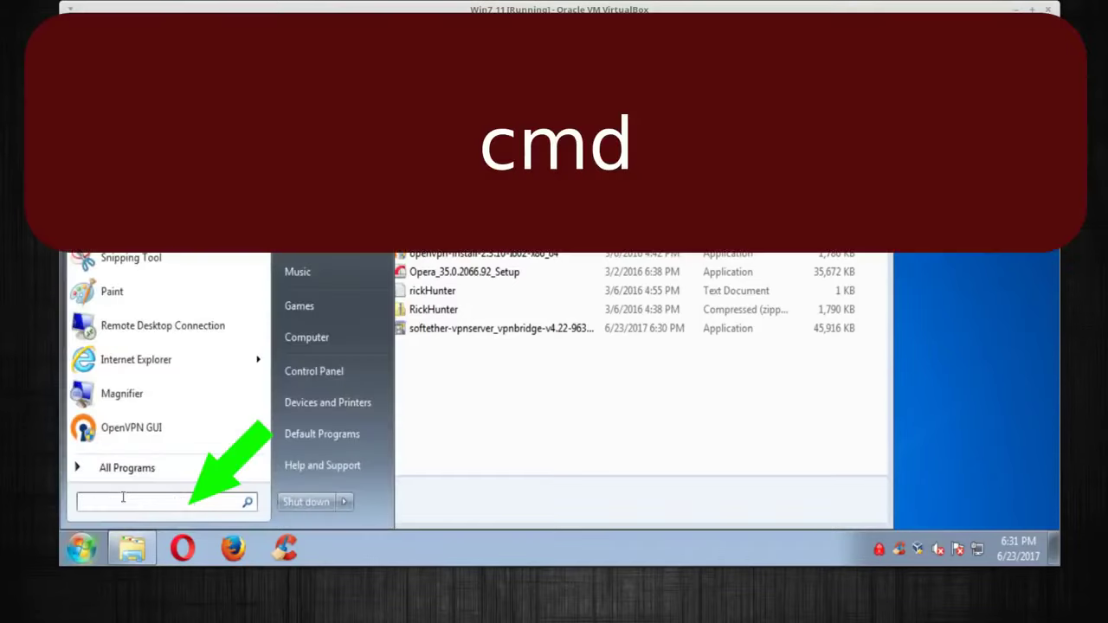
- Run ipconfig in Command Prompt to read IPv4 address 192.168.1.130, then close it
text(cmd)
key(Return)
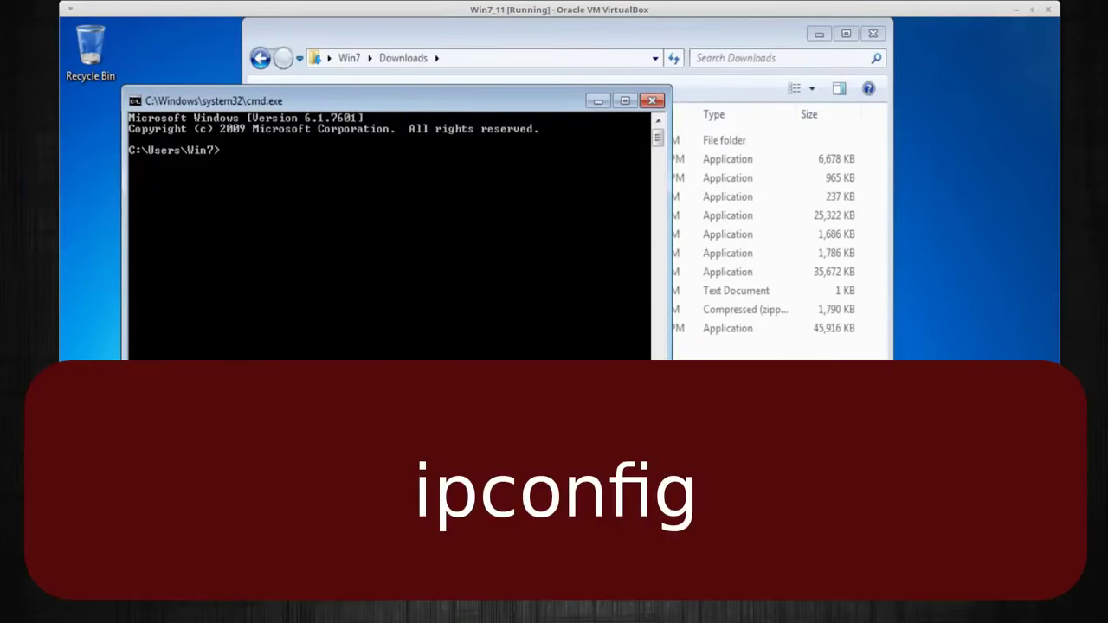
text(ipconfig)
key(Return)
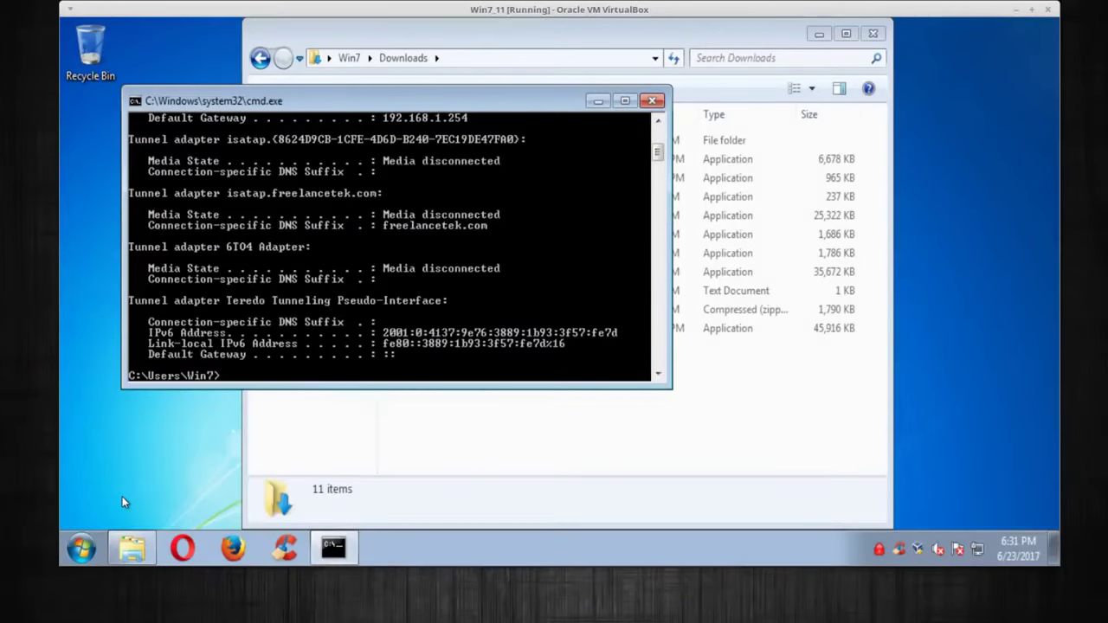
scroll(335, 229, up, 3)
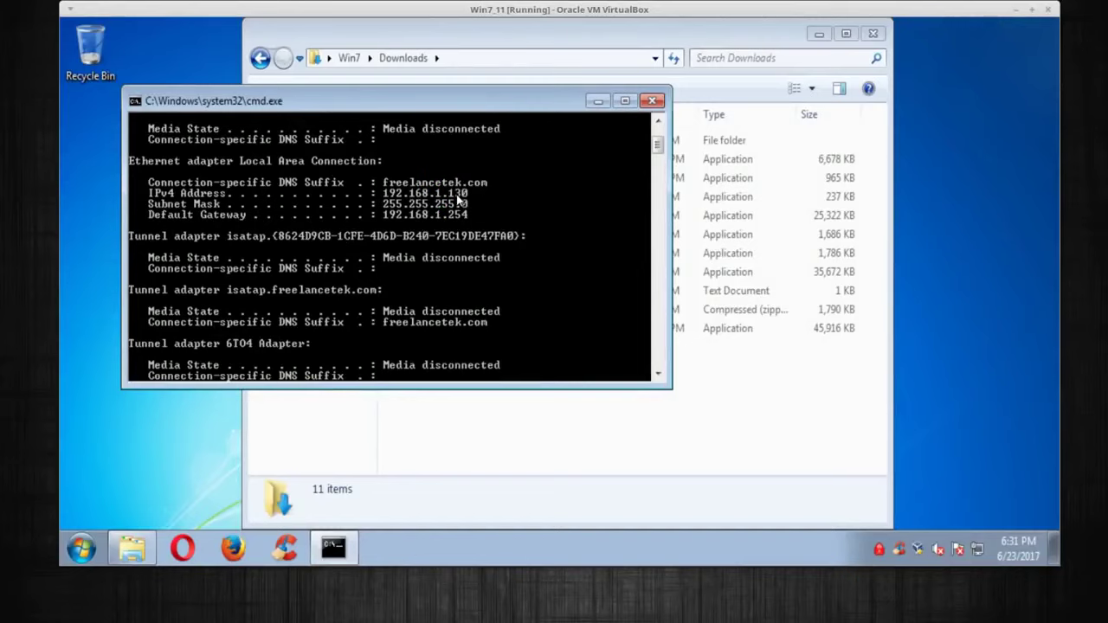
click(653, 101)
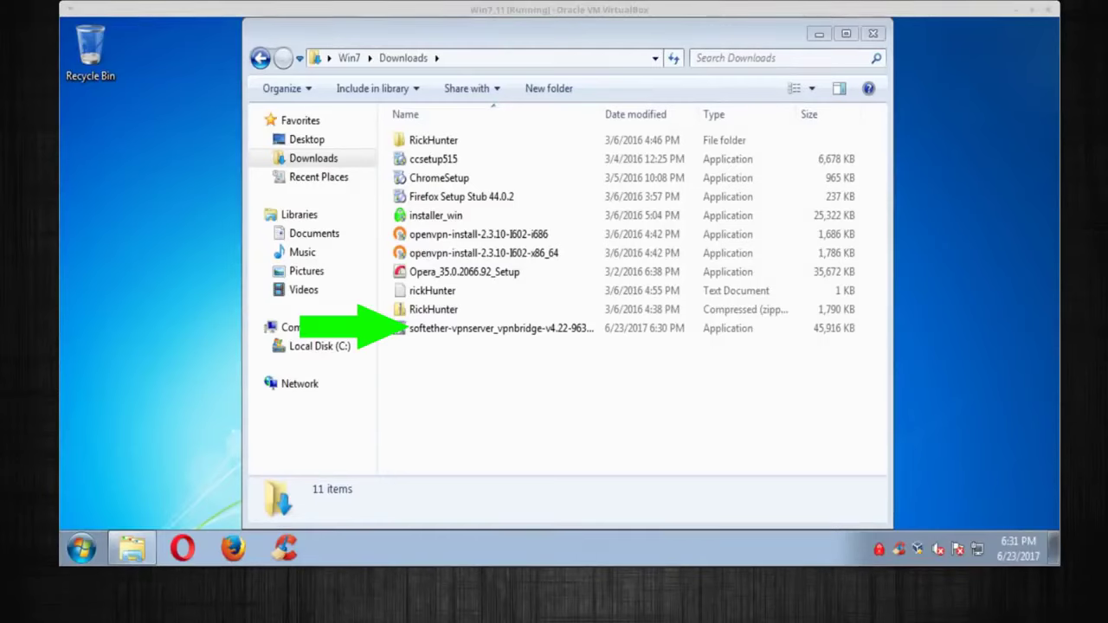
- Launch the SoftEther installer, allow it to run, and pass the welcome page
click(468, 333)
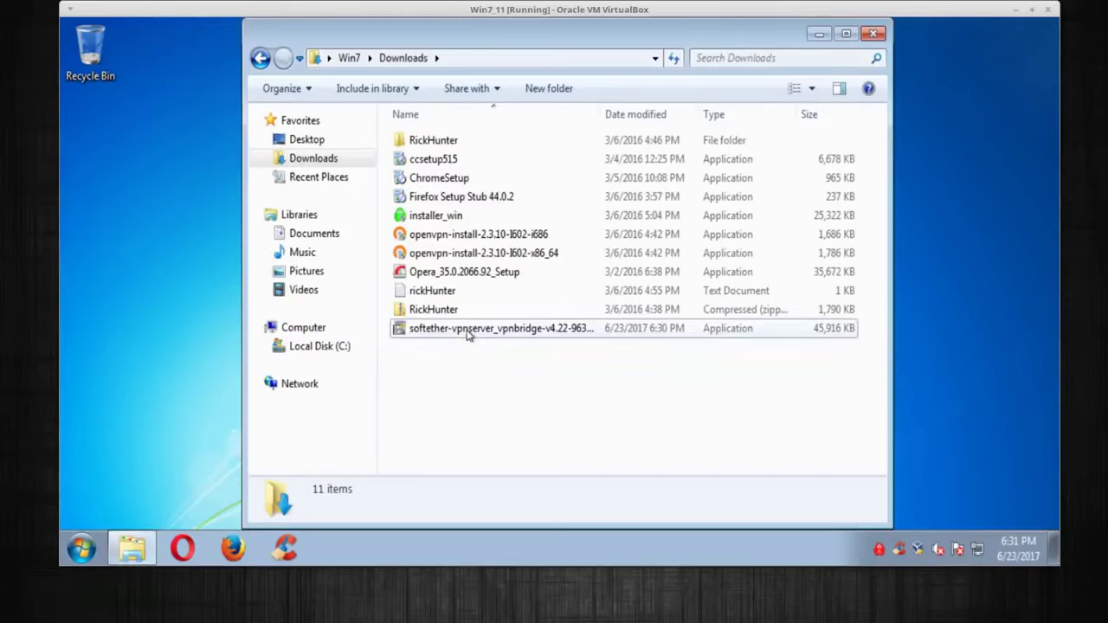
click(468, 333)
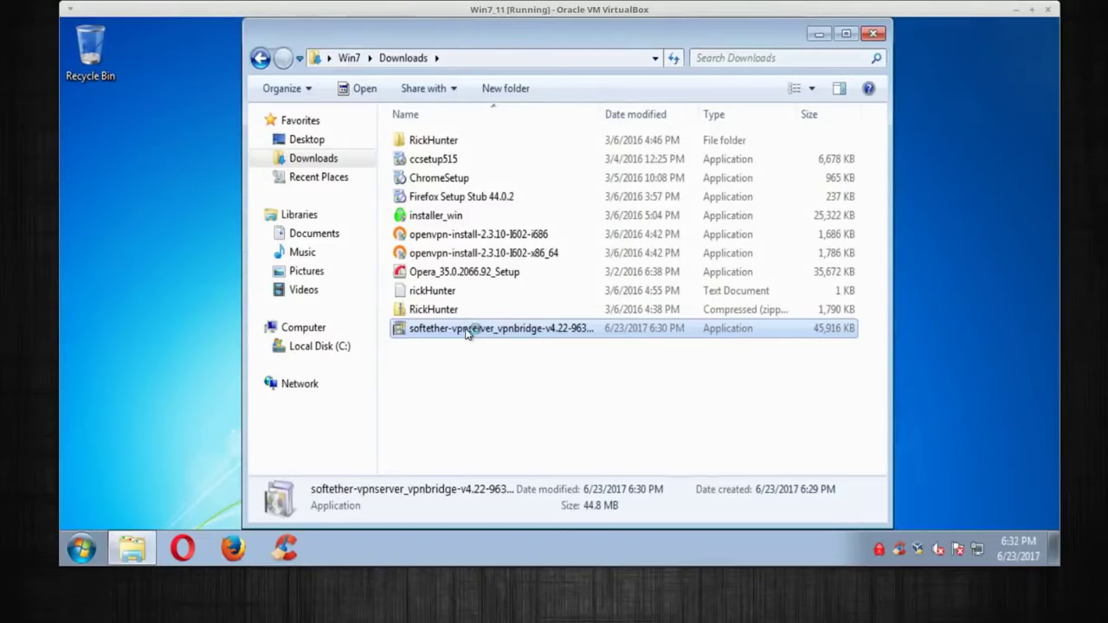
double_click(468, 333)
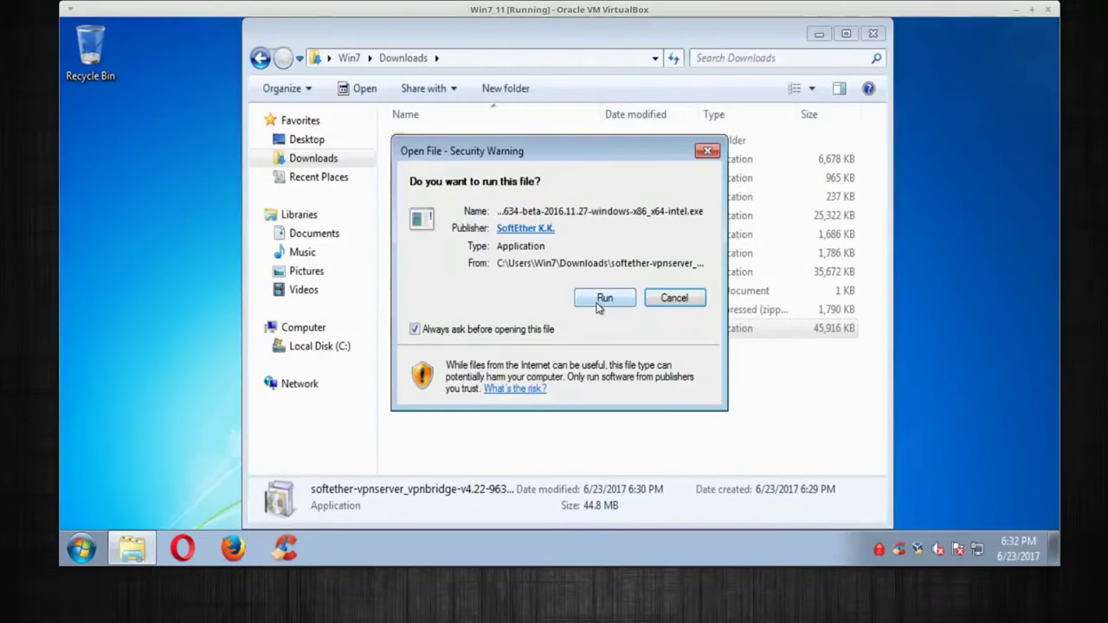
click(600, 300)
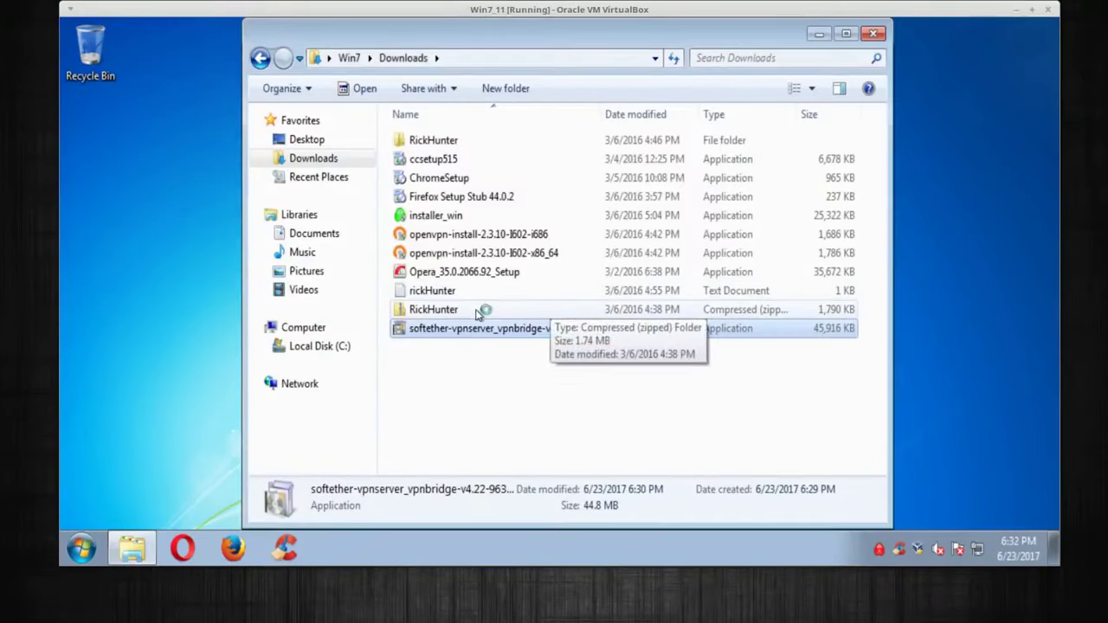
click(873, 35)
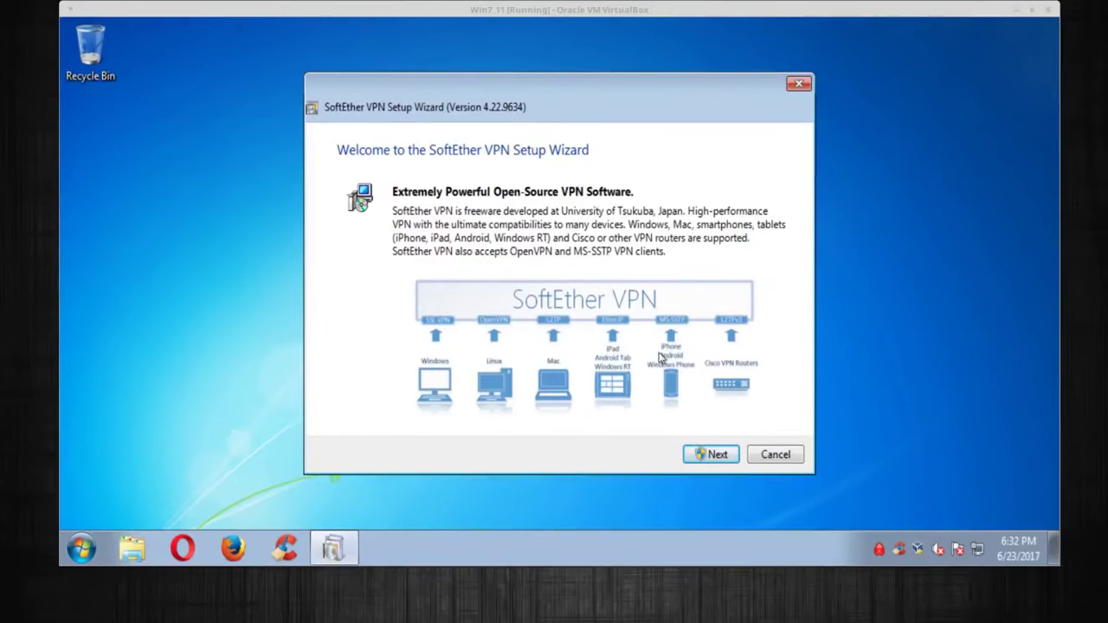
click(711, 461)
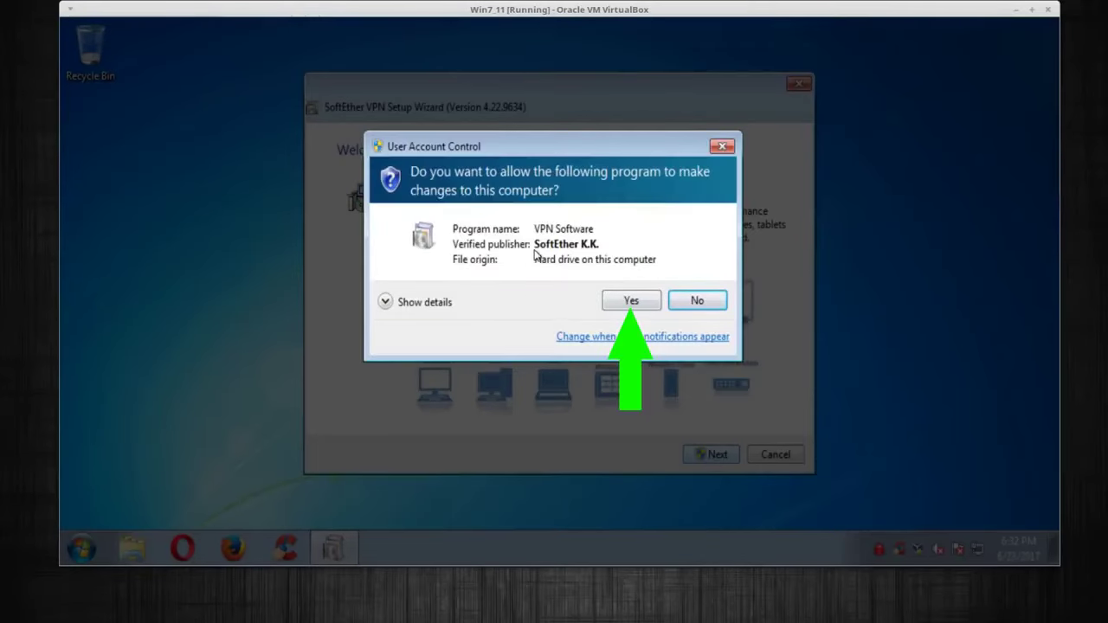
click(614, 296)
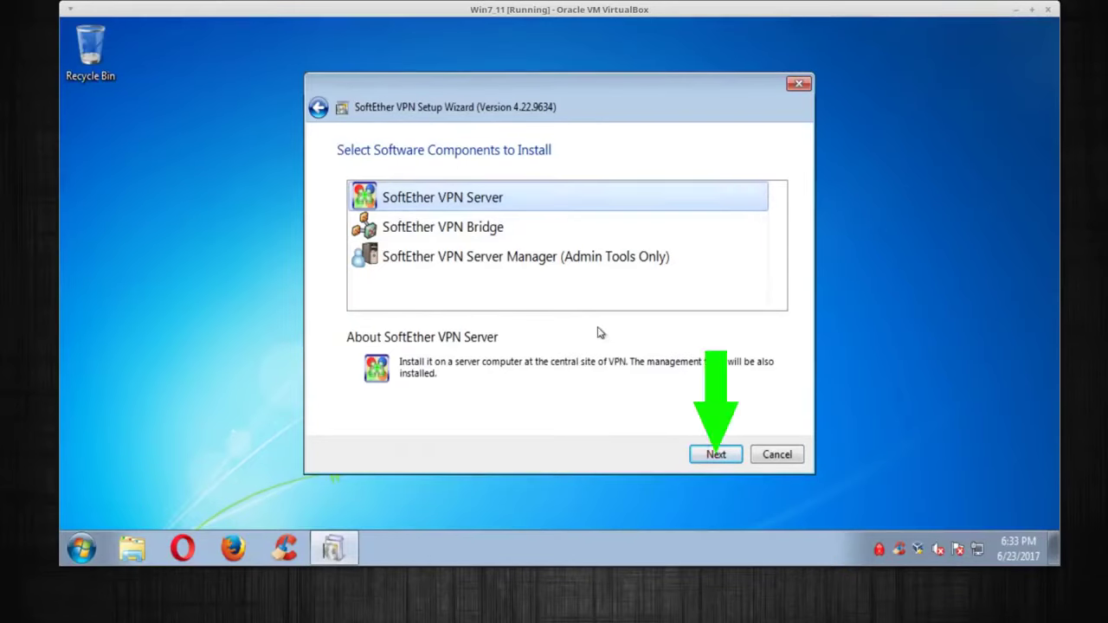
- Install SoftEther VPN Server with the EULA accepted into the default directory
click(710, 455)
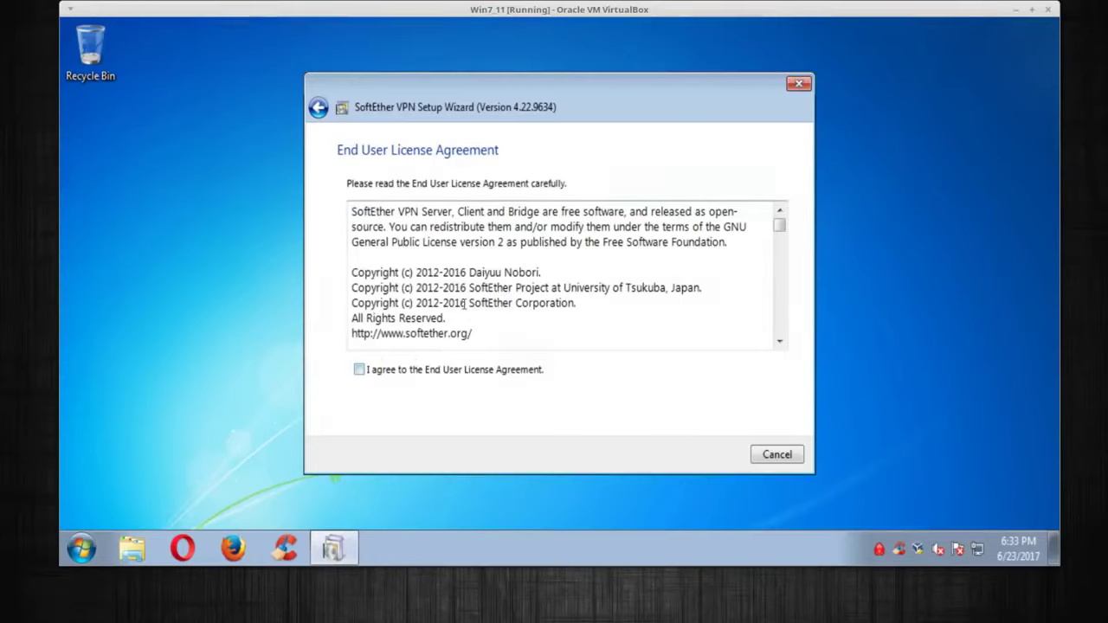
click(409, 371)
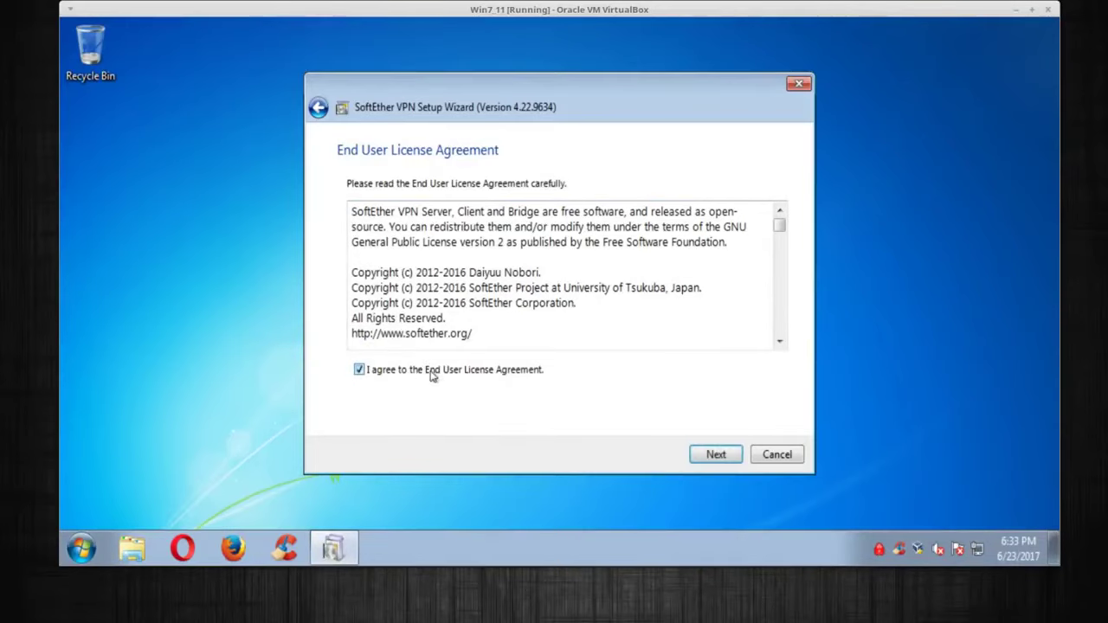
click(716, 455)
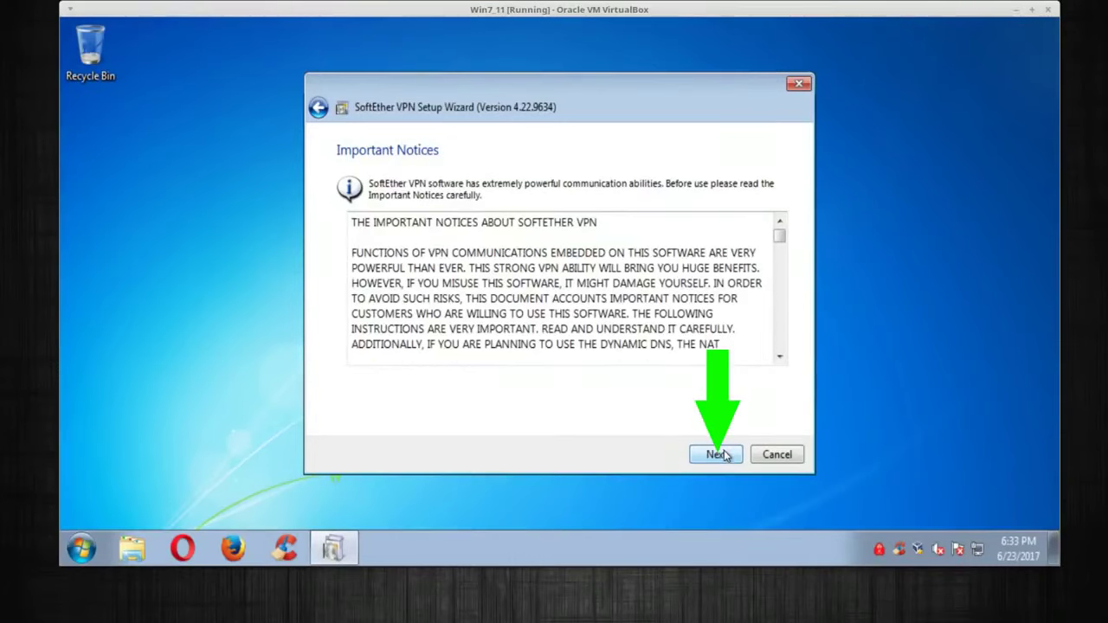
click(717, 455)
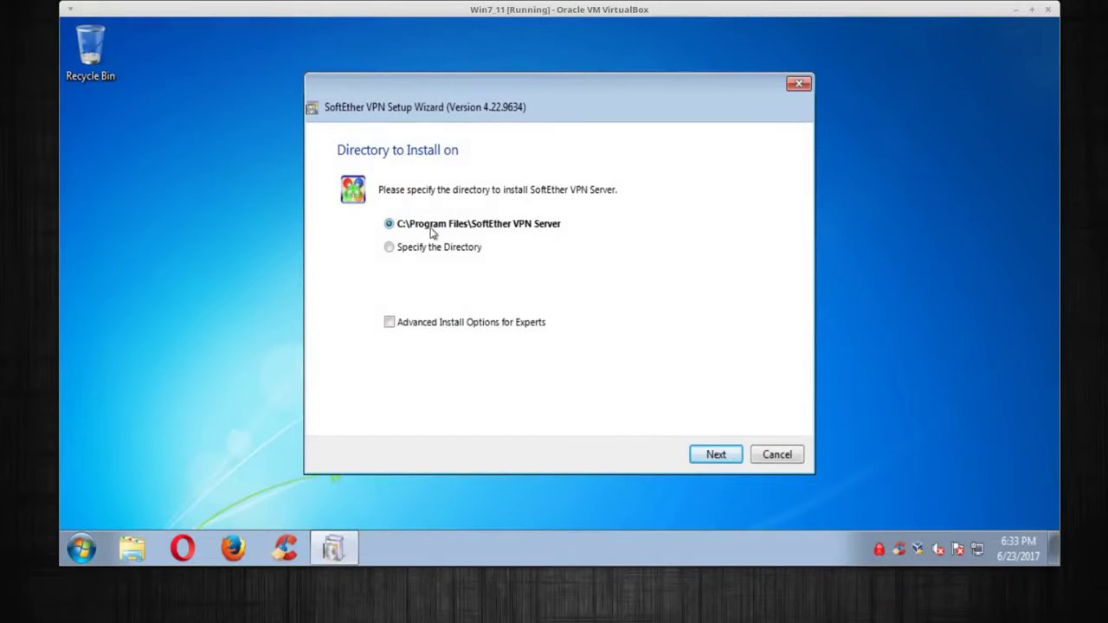
click(711, 456)
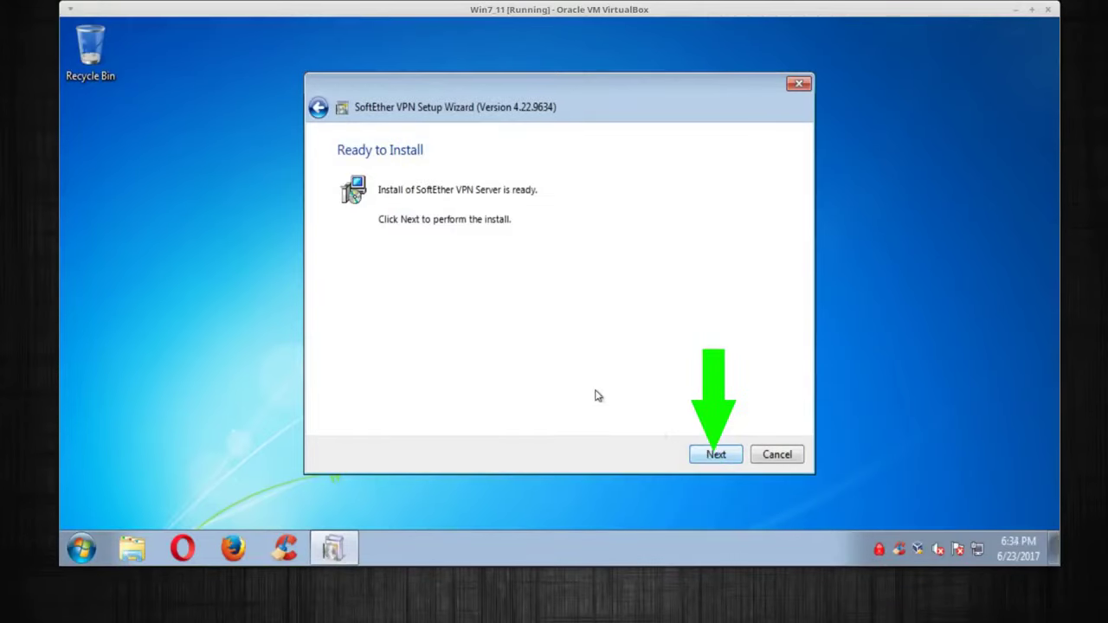
click(715, 456)
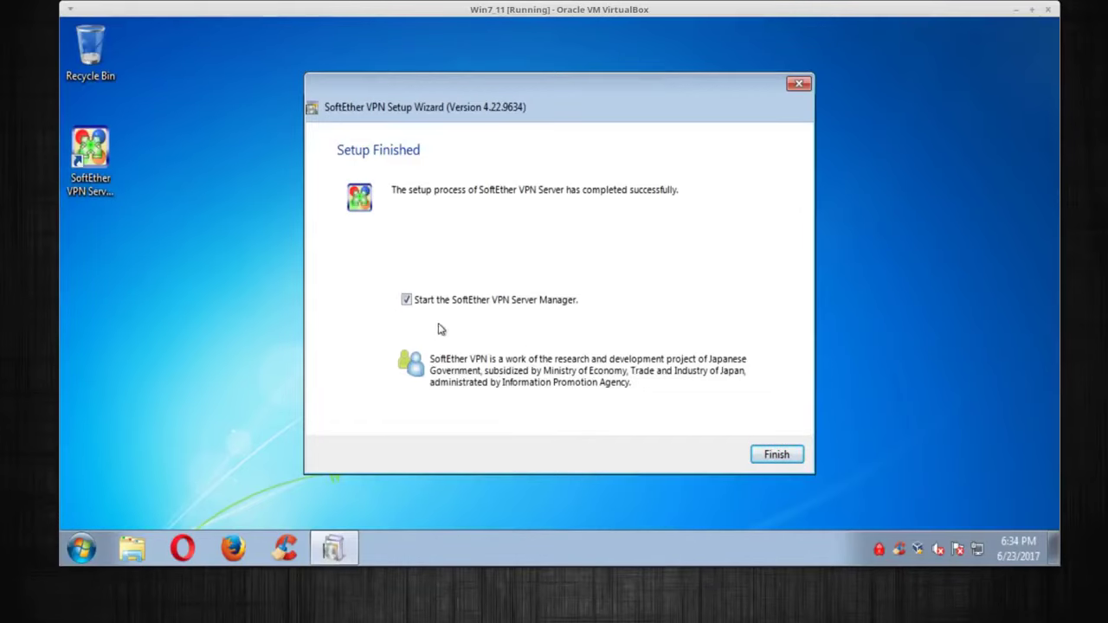
click(772, 456)
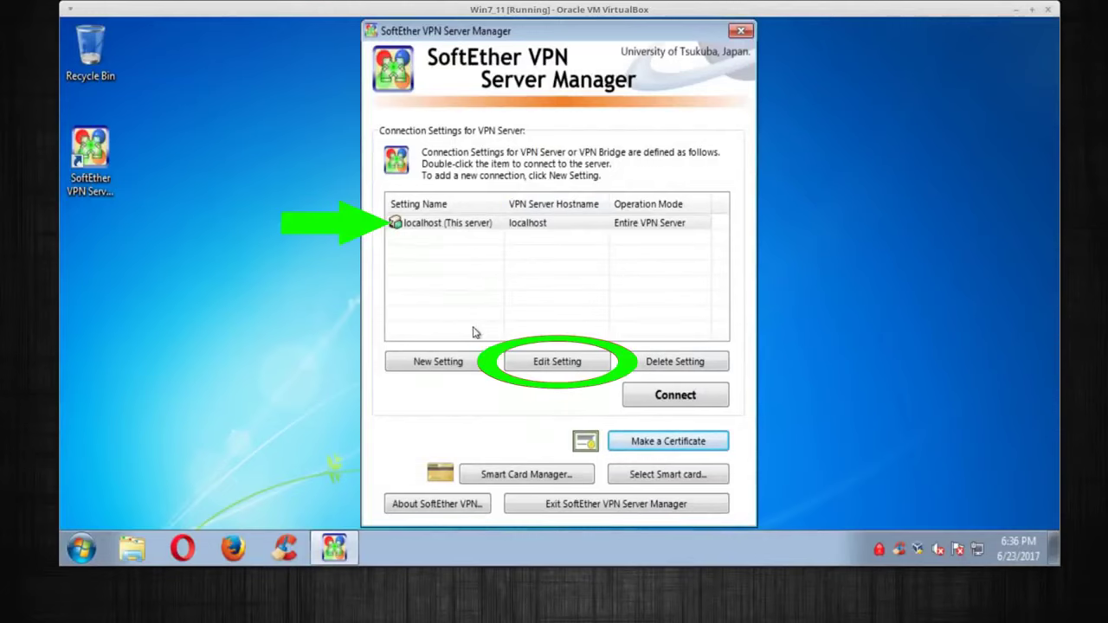
- Edit the localhost connection, setting the host name to 192.168.1.130
click(514, 228)
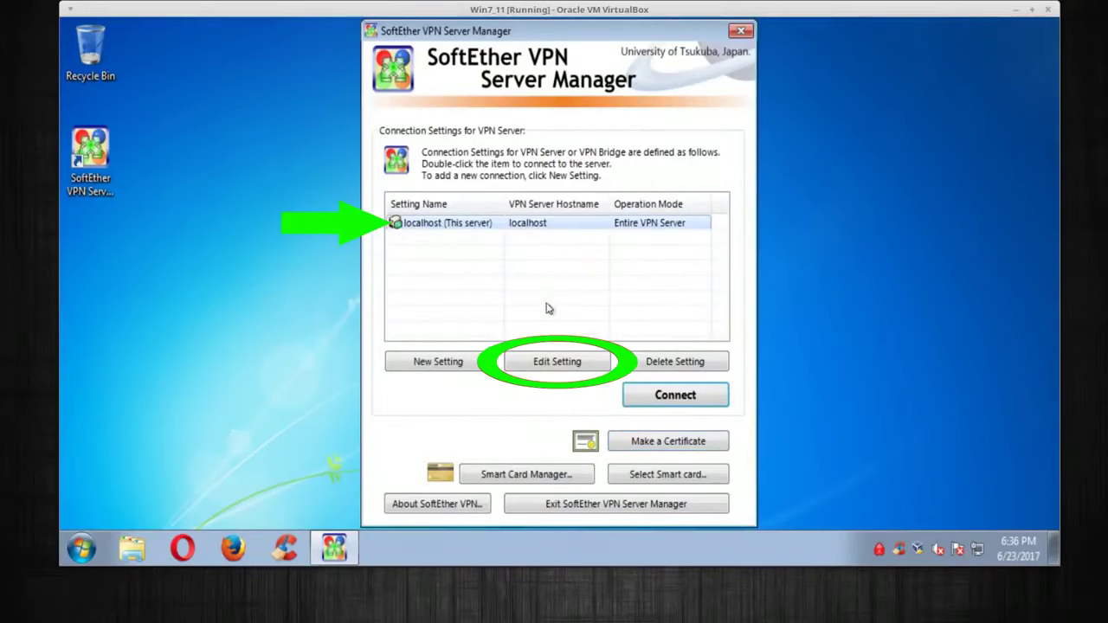
click(567, 363)
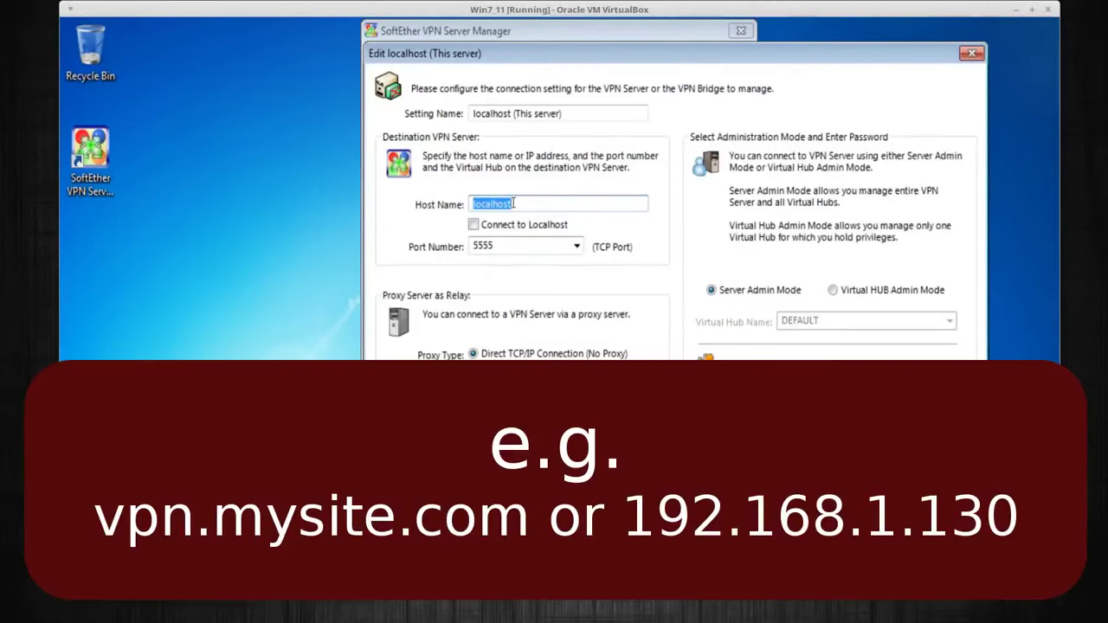
click(535, 203)
double_click(513, 202)
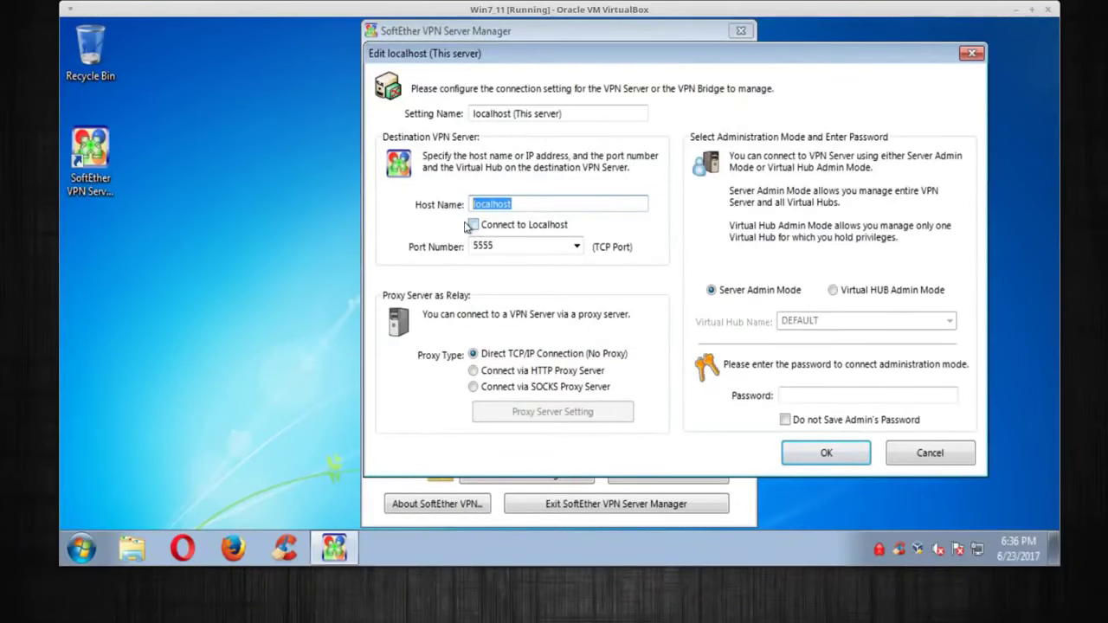
text(419)
key(BackSpace)
key(BackSpace)
key(BackSpace)
key(BackSpace)
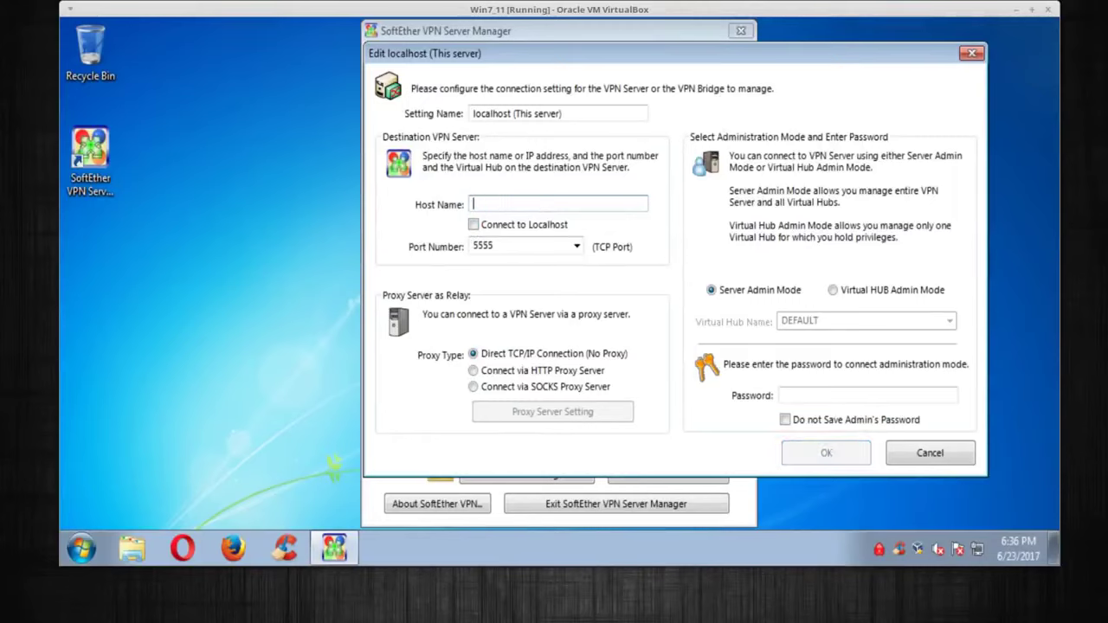
text(192.168.1.130)
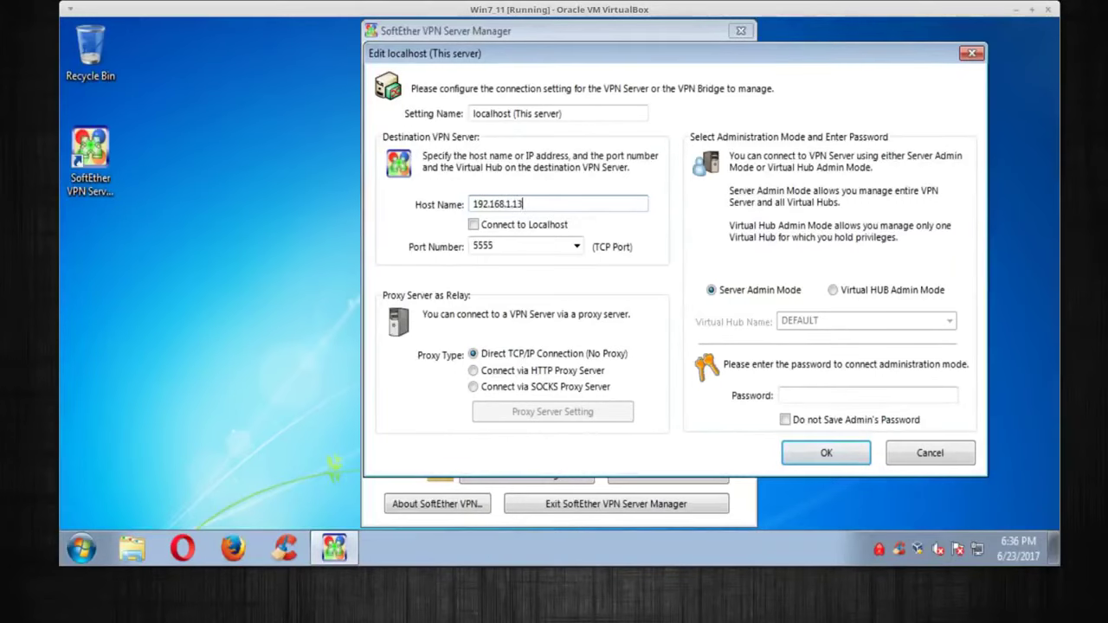
- Keep port 5555, rename the setting to vpn, enter the password, and save
double_click(498, 247)
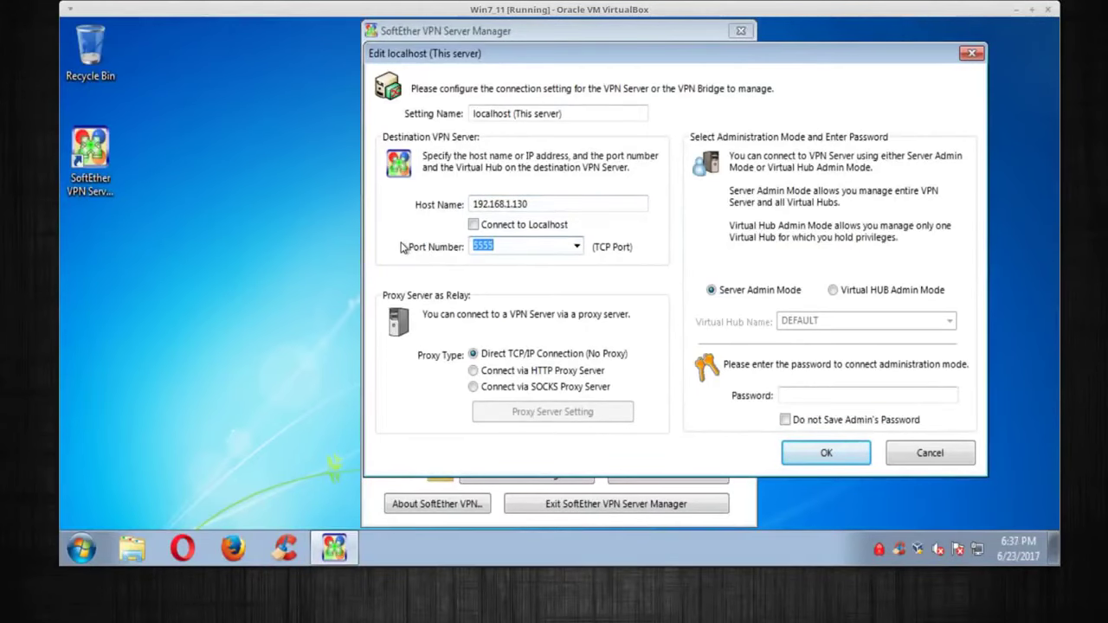
drag(567, 112, 470, 114)
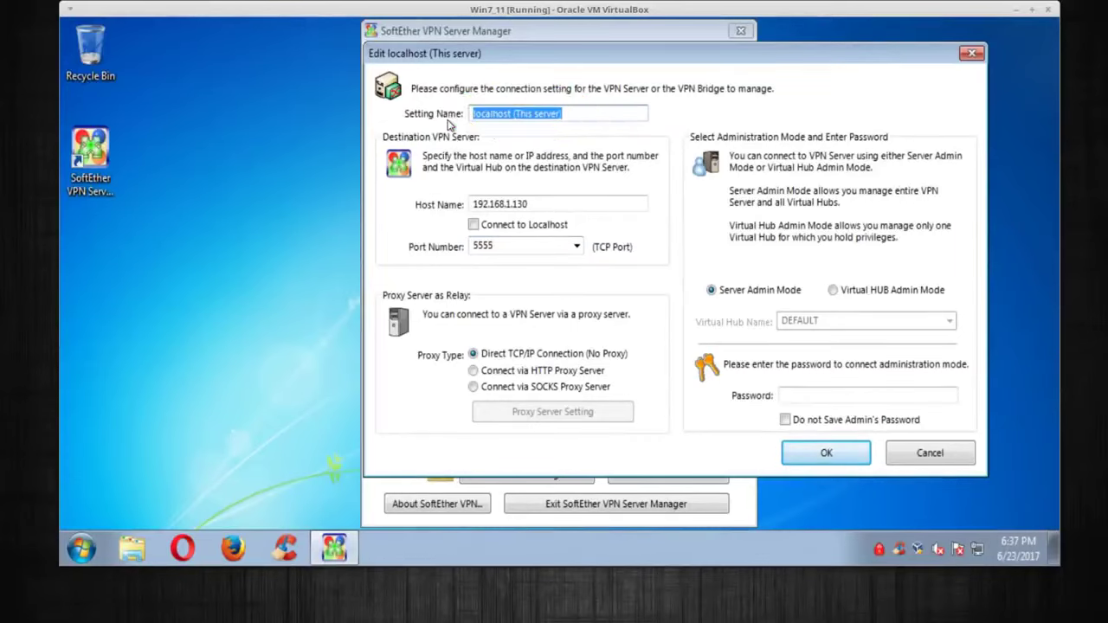
text(vpn)
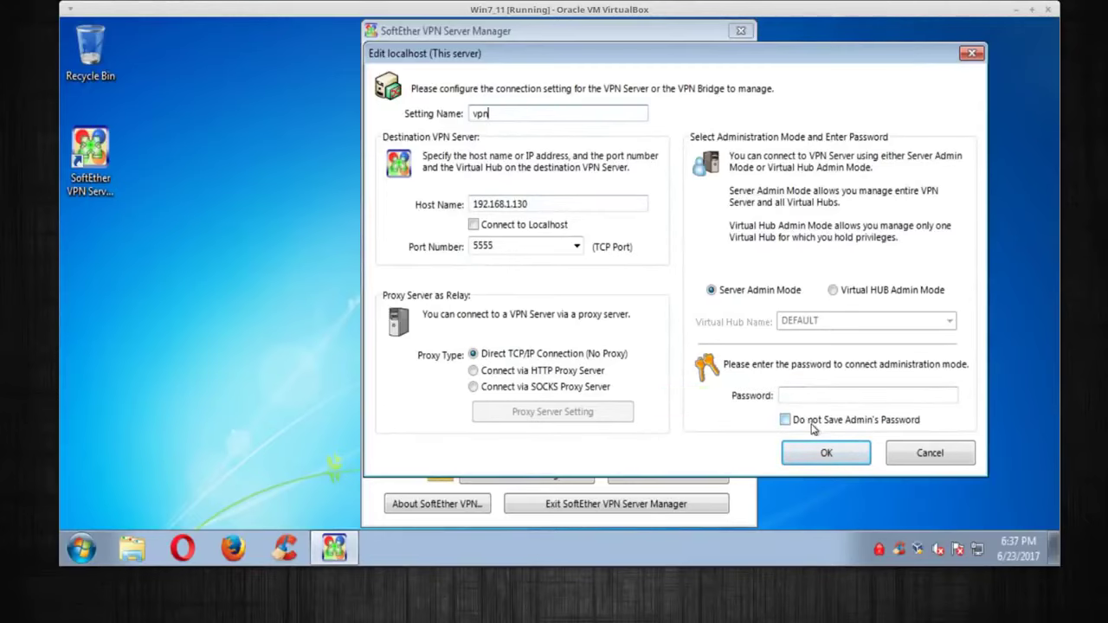
click(809, 395)
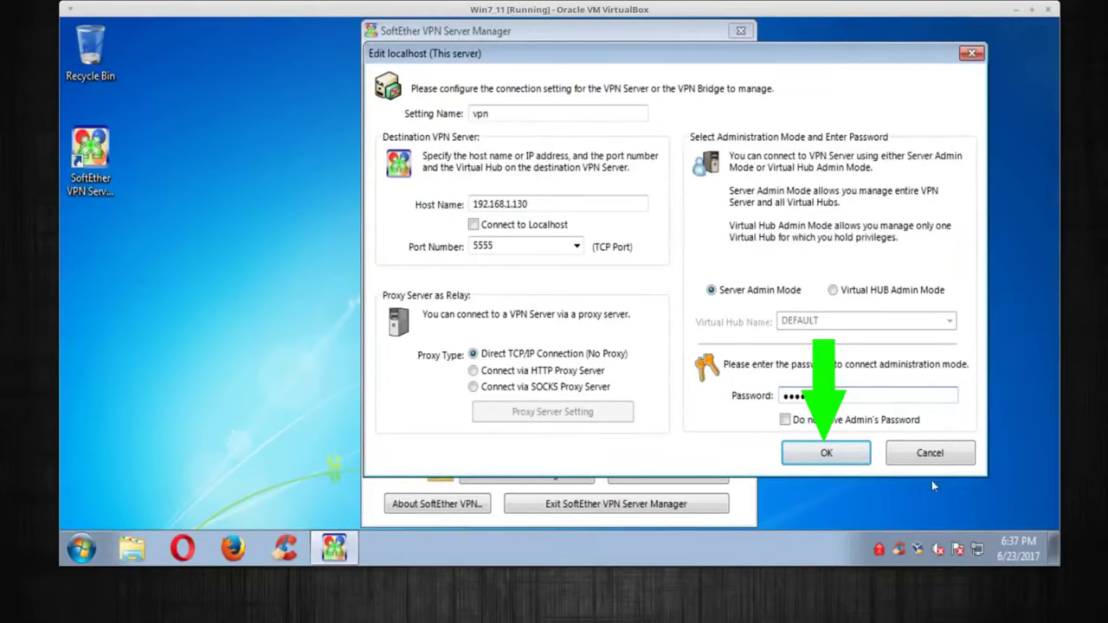
click(826, 453)
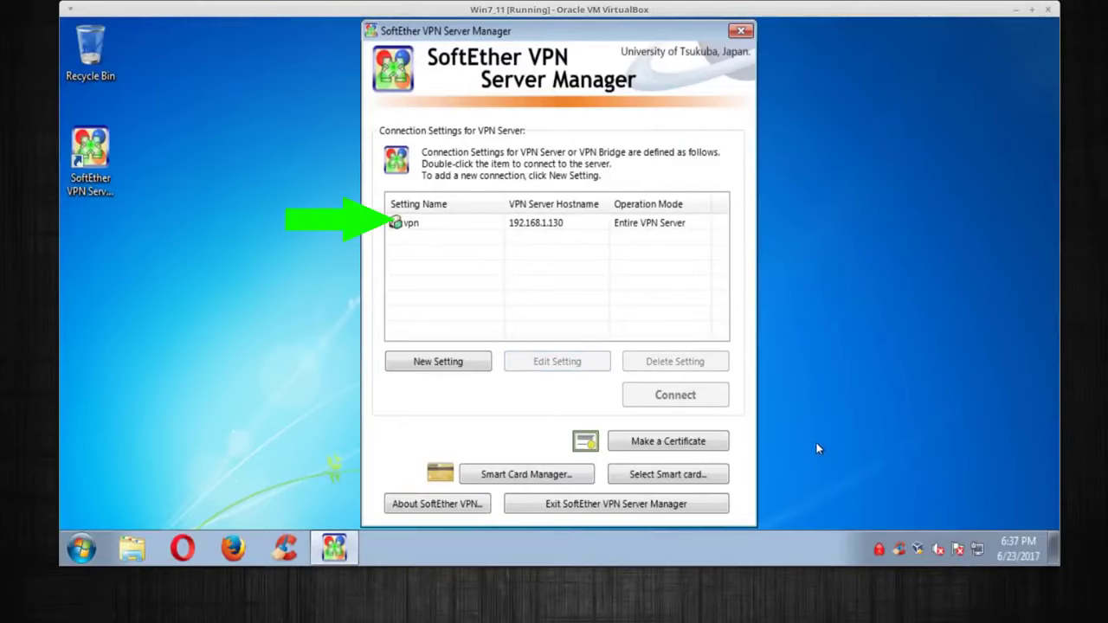
- Connect to the vpn server and log in as administrator
click(474, 225)
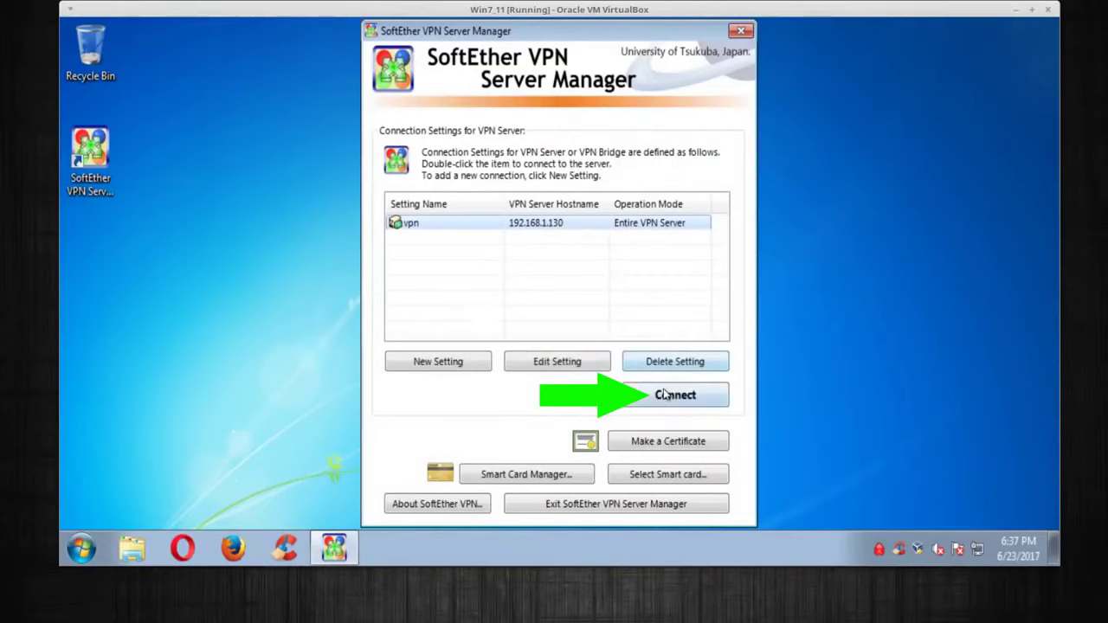
click(666, 395)
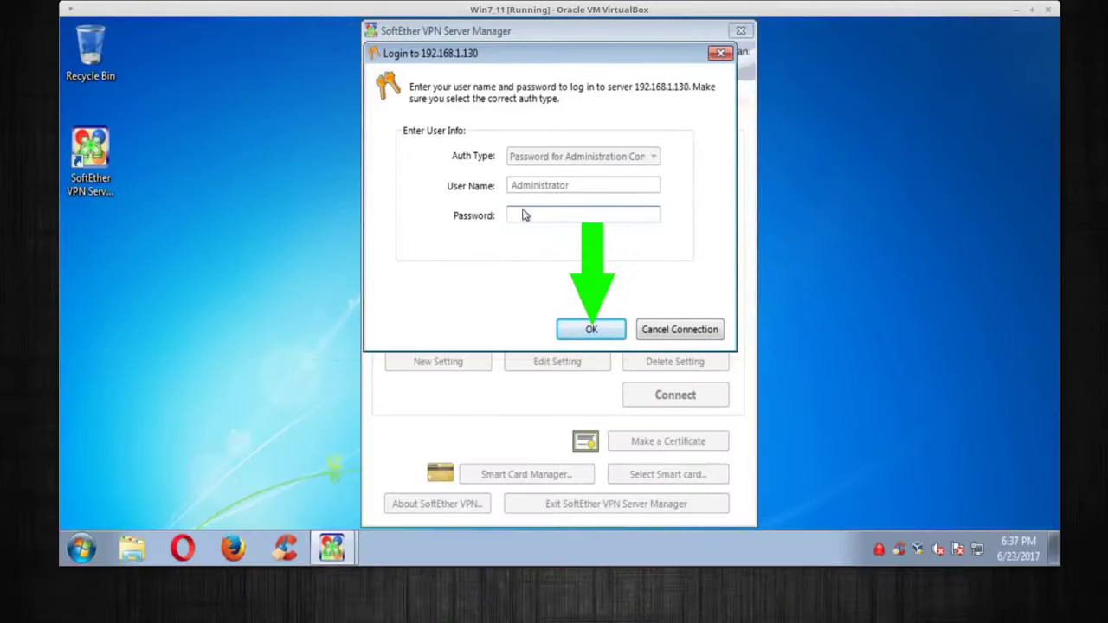
click(589, 331)
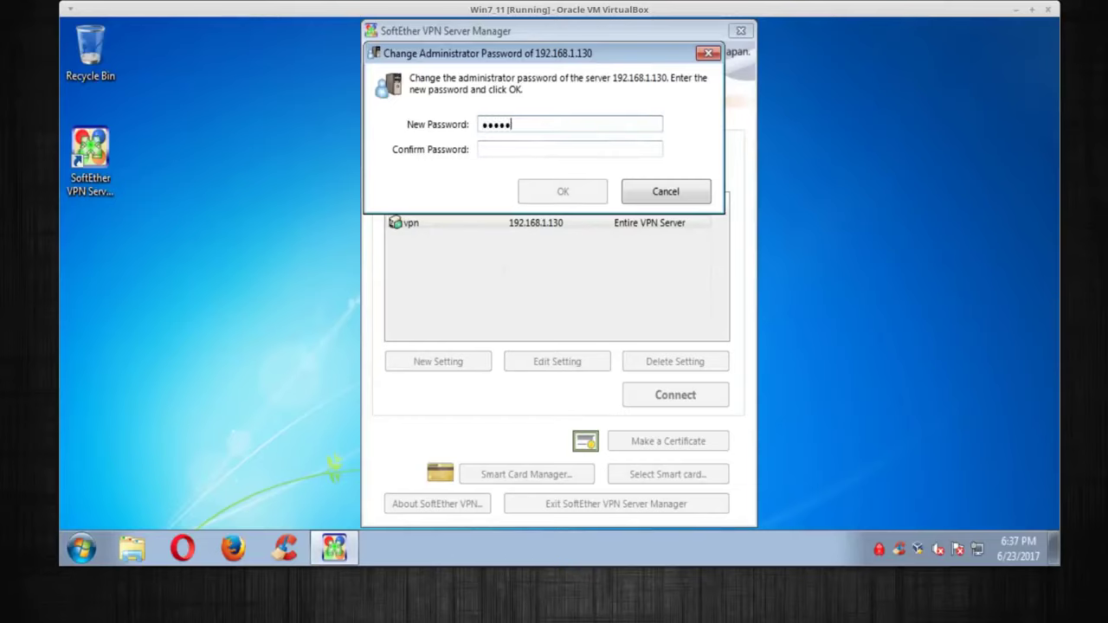
- Set and confirm a new administrator password for the server
text(••••••••)
key(Tab)
text(••••)
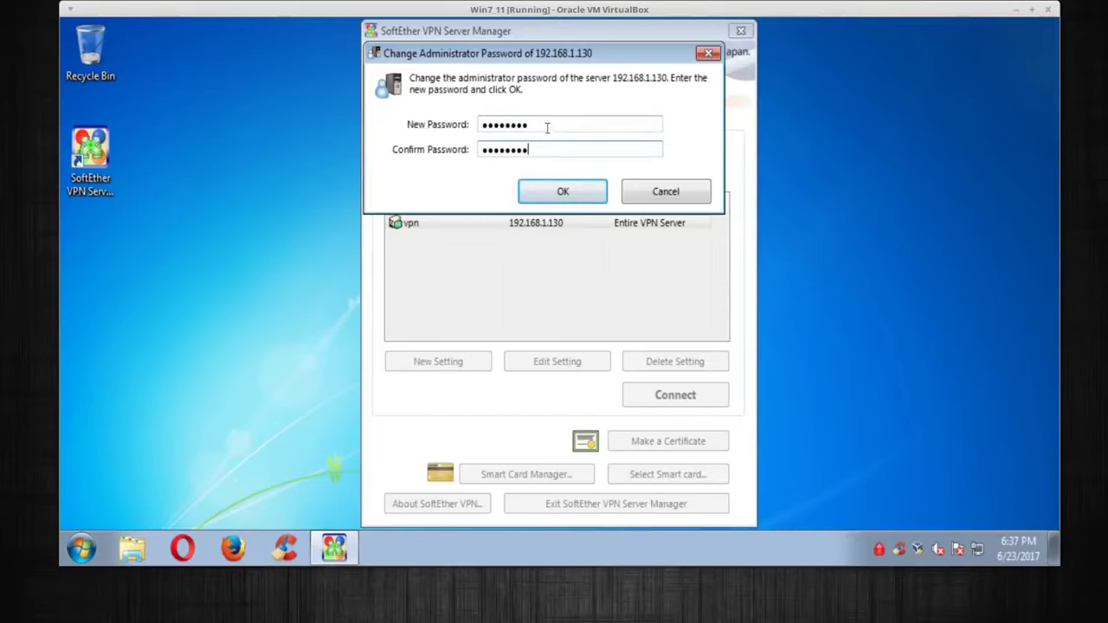
click(547, 197)
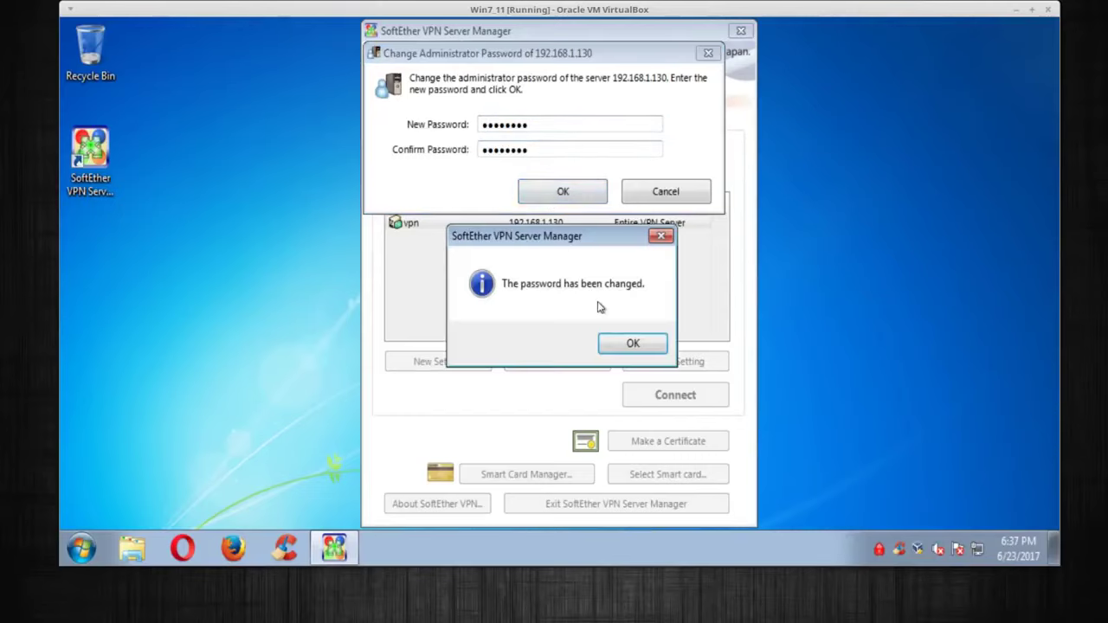
click(627, 342)
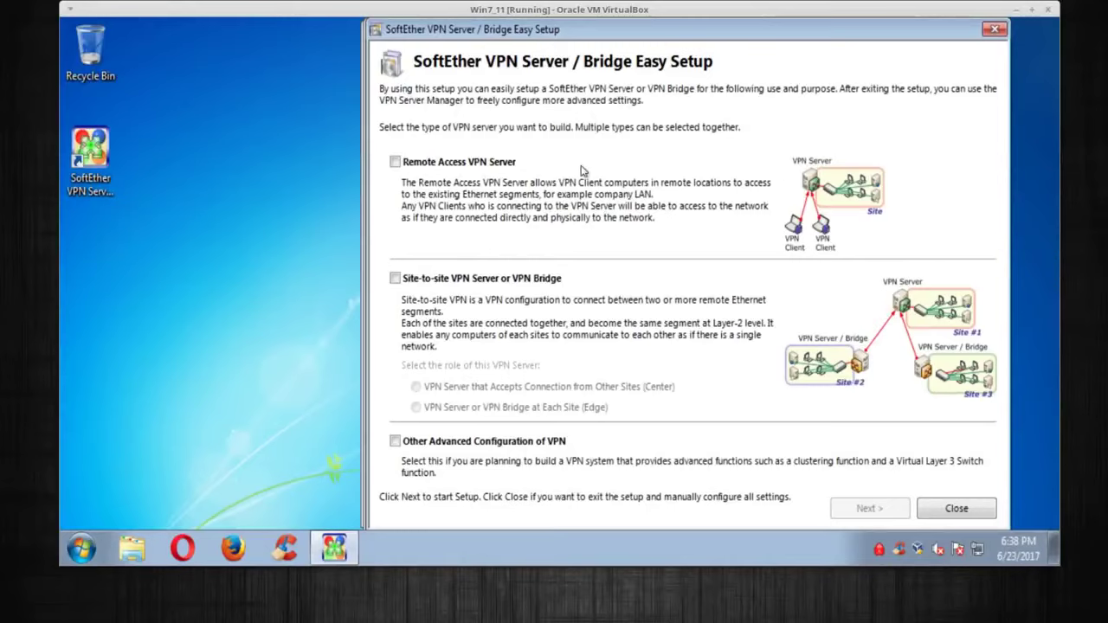
- Choose Remote Access VPN Server, confirm reinitialization, and accept Virtual Hub name VPN
click(395, 162)
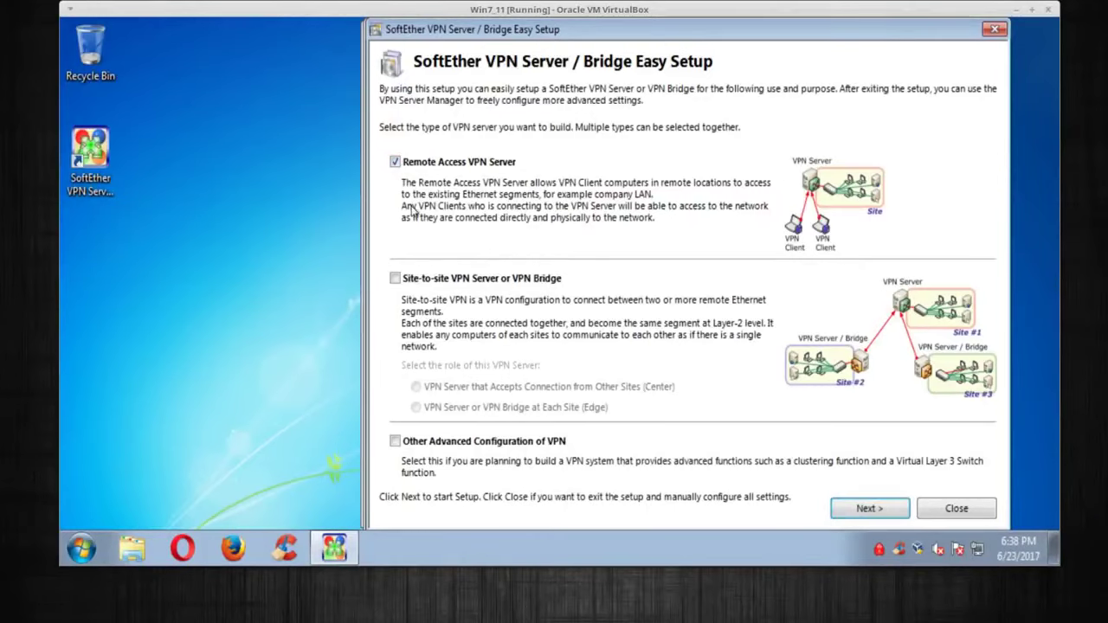
click(841, 508)
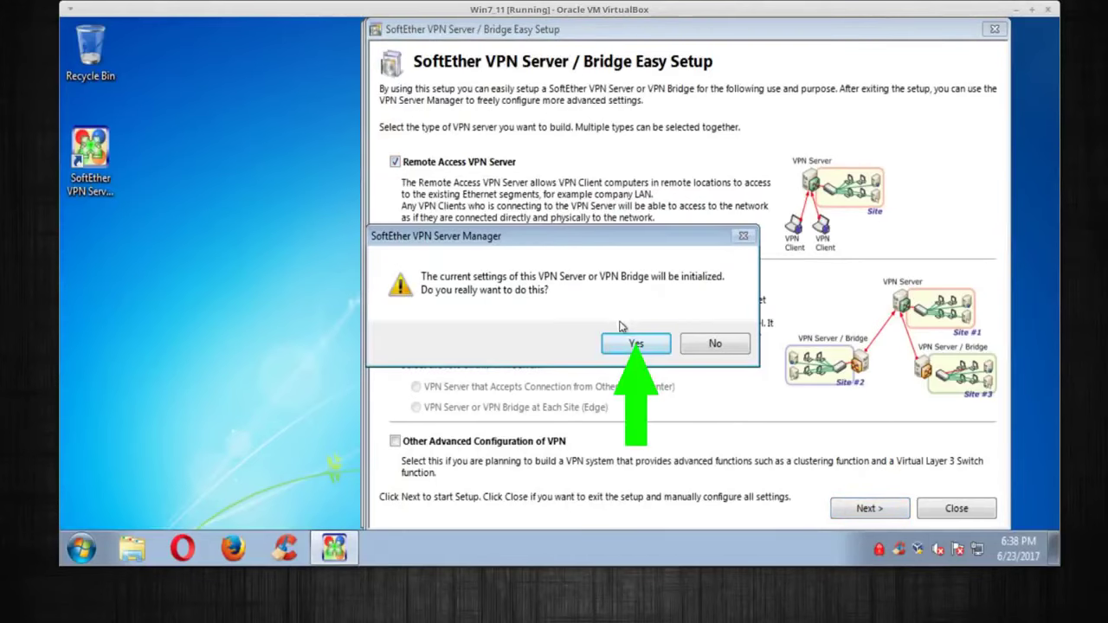
click(633, 346)
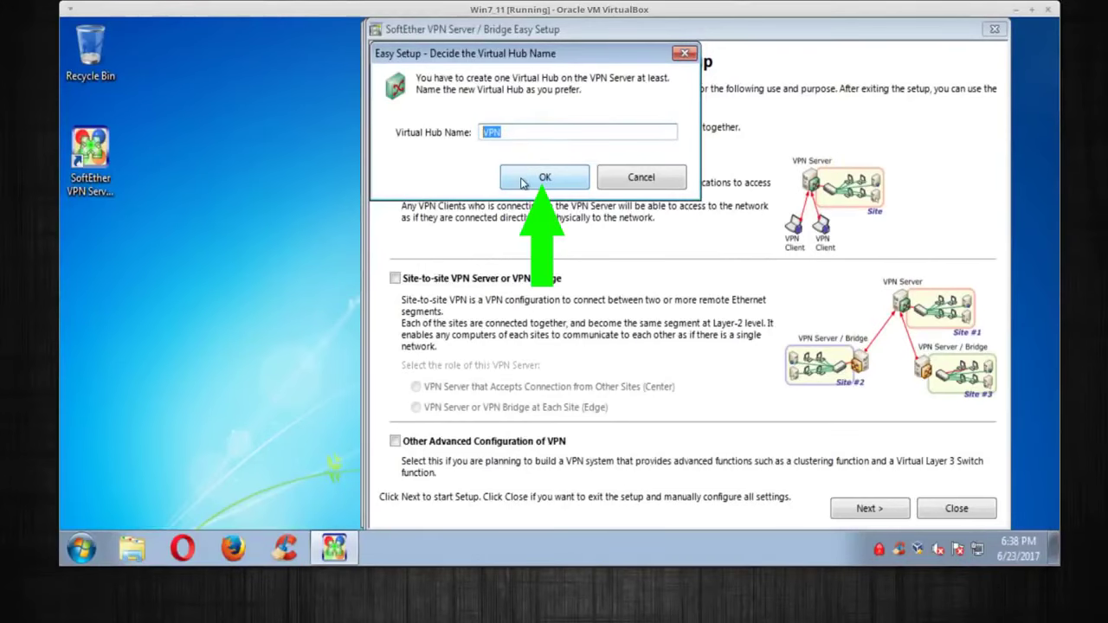
click(530, 180)
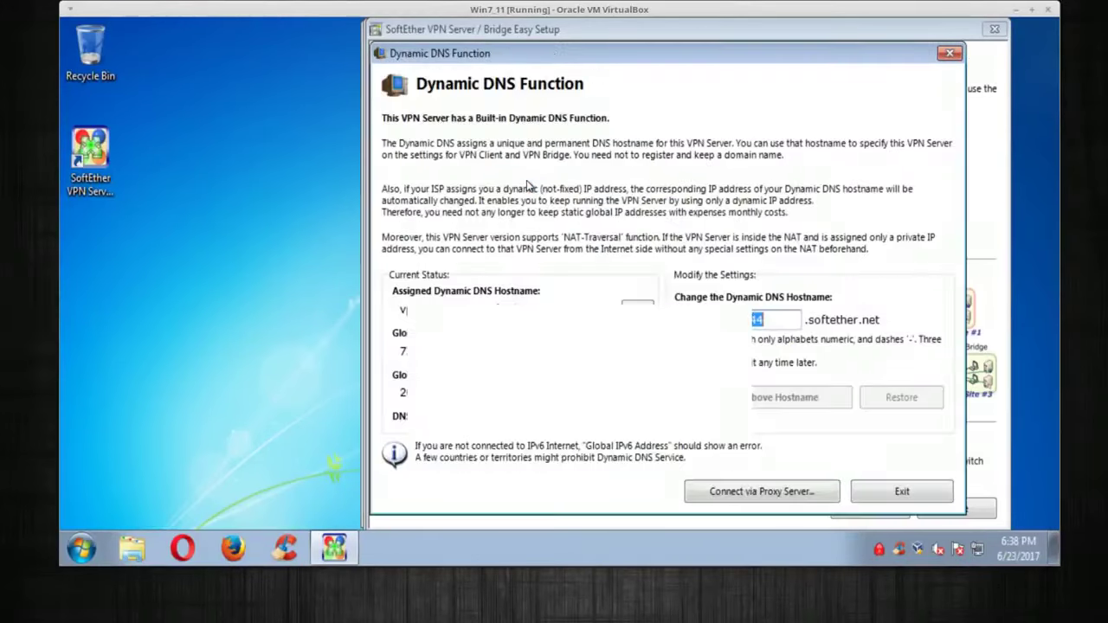
- Exit Dynamic DNS Function keeping the default softether.net hostname
click(786, 322)
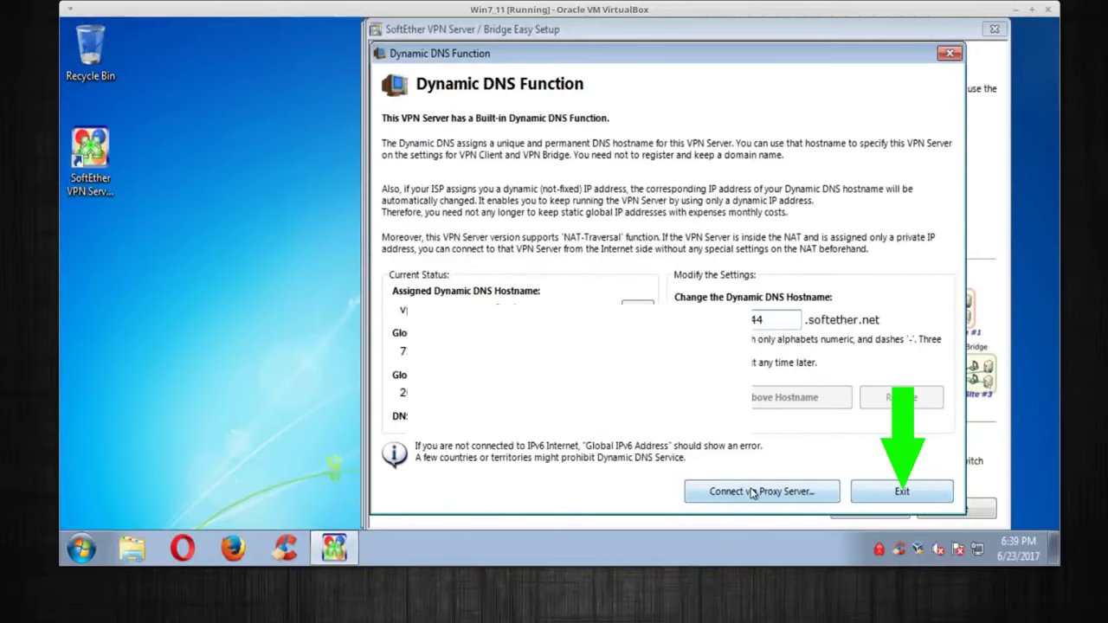
click(899, 492)
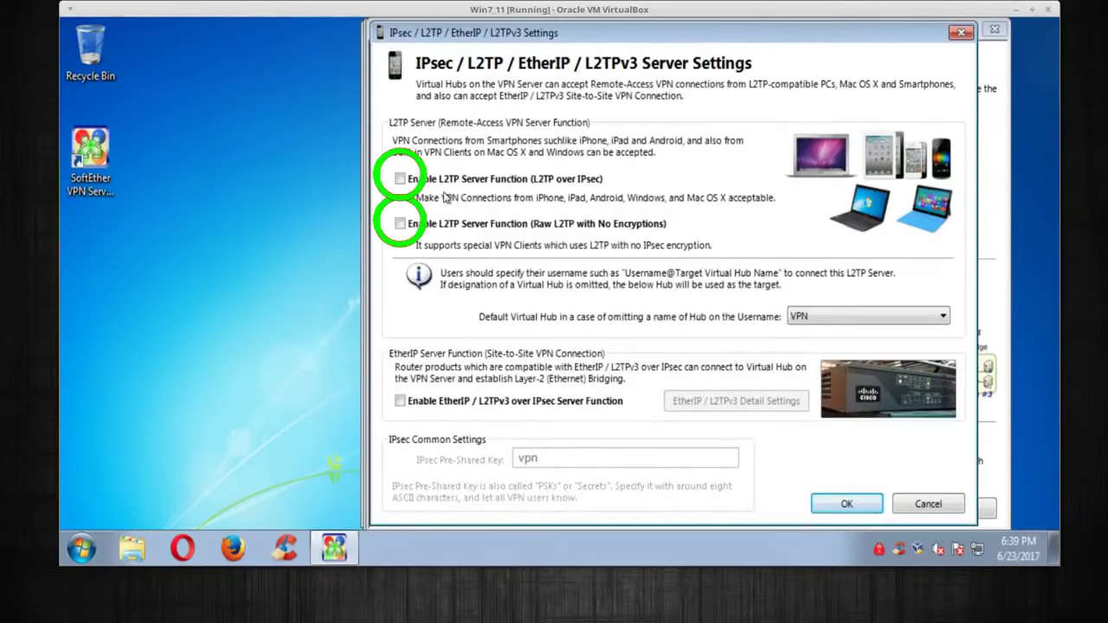
- Turn on L2TP over IPsec and raw L2TP without encryption, and save the L2TP settings
click(399, 179)
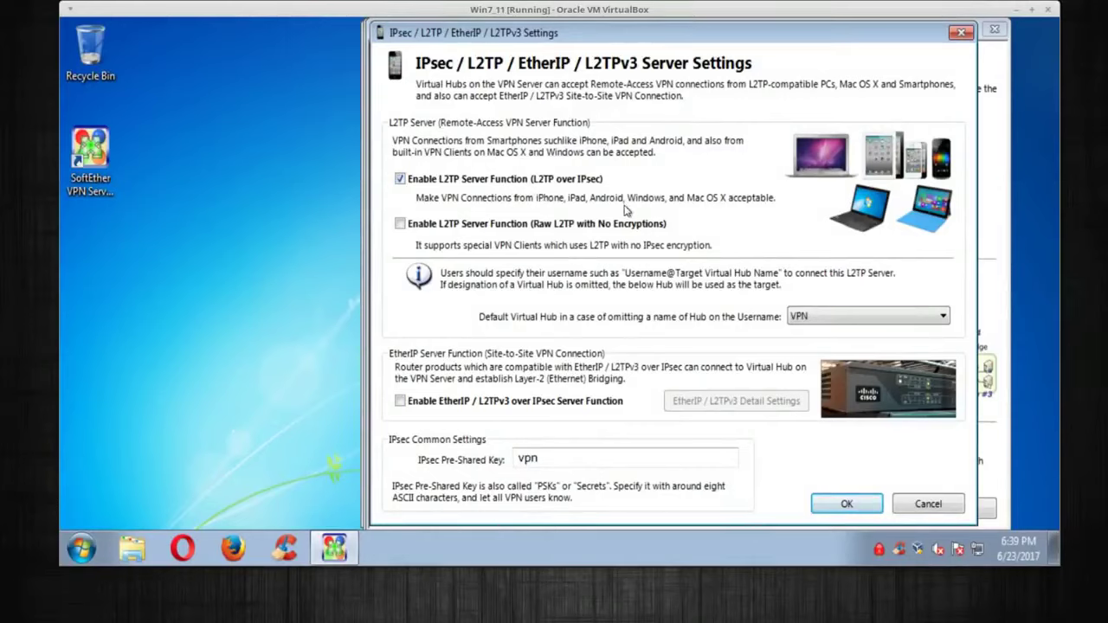
click(400, 225)
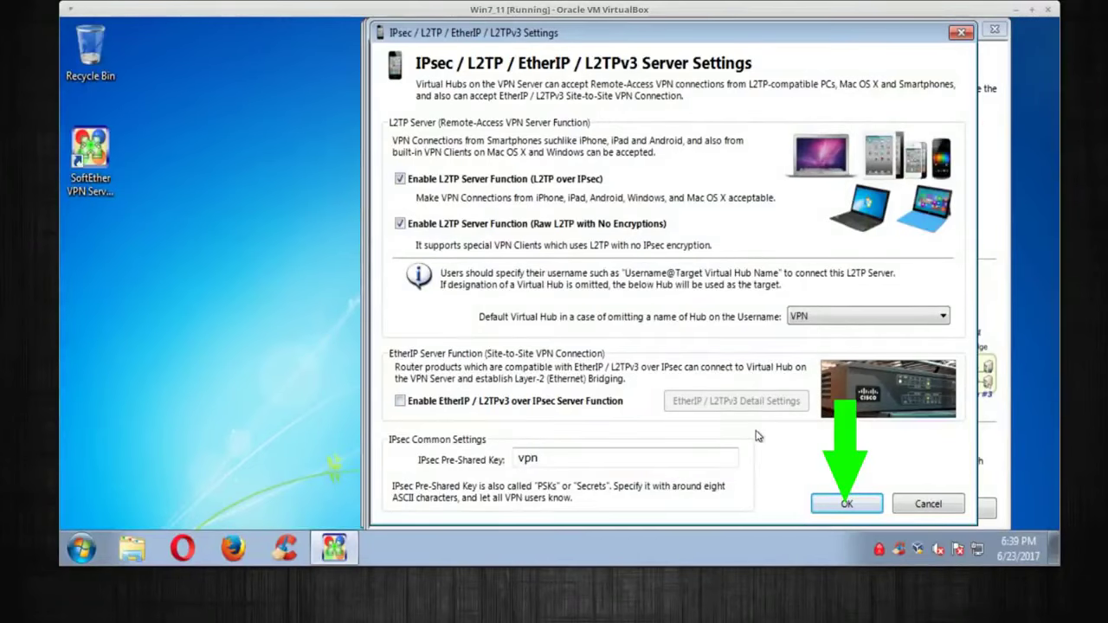
click(831, 505)
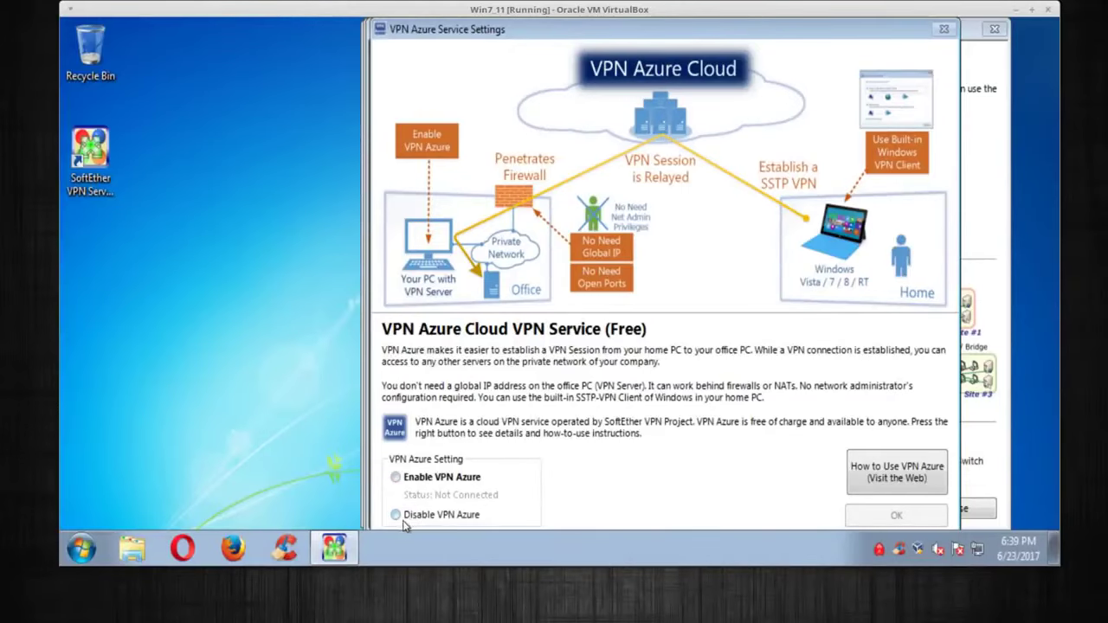
- Select Disable VPN Azure and confirm it with OK
click(398, 516)
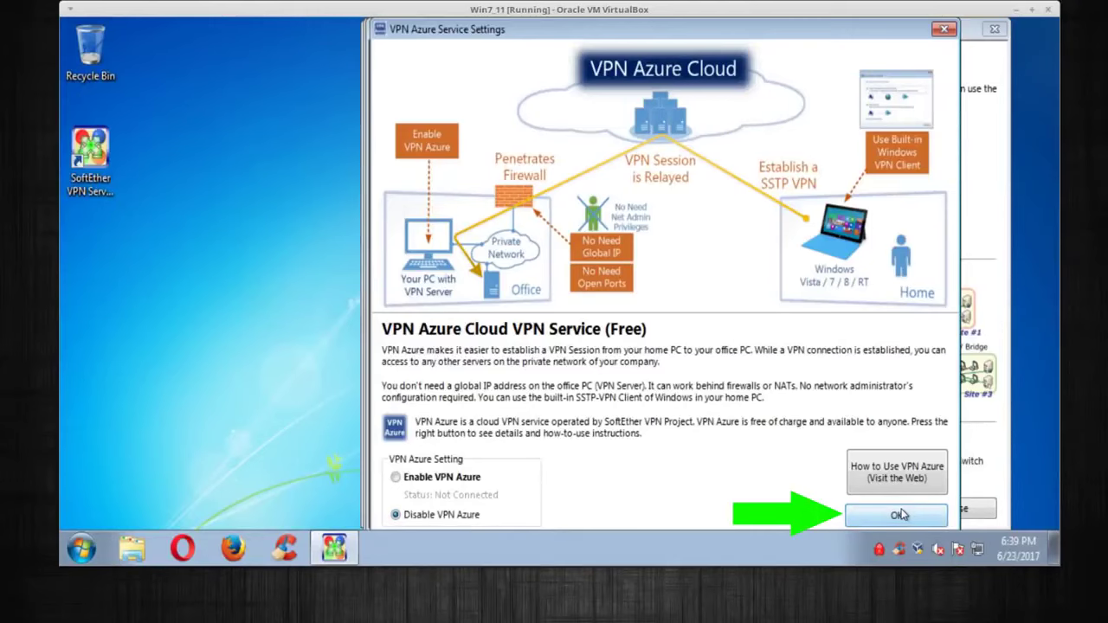
click(900, 515)
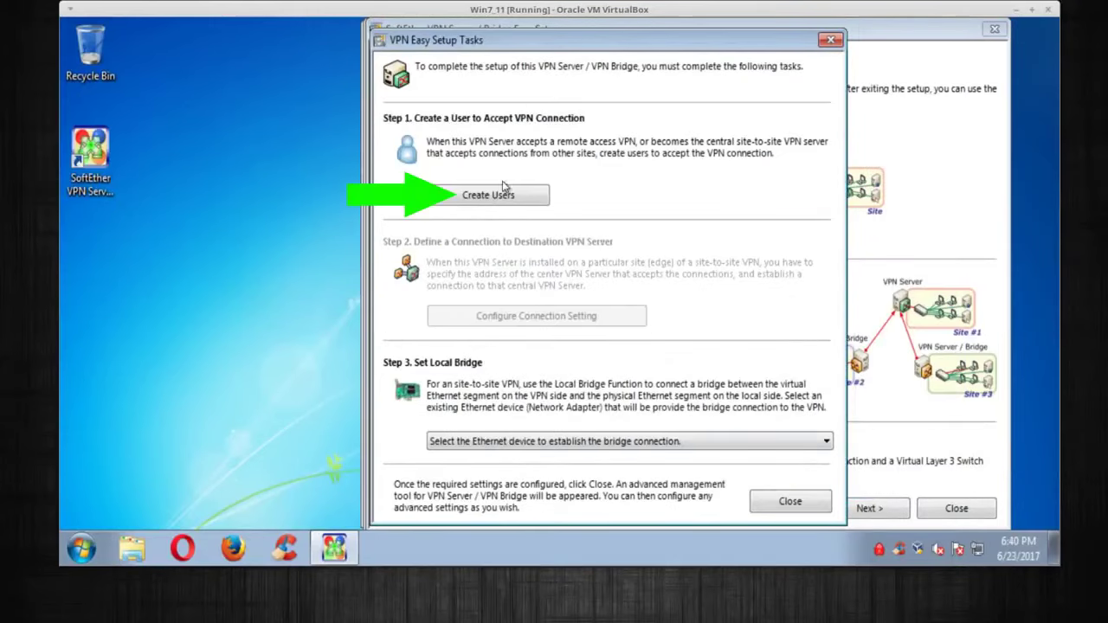
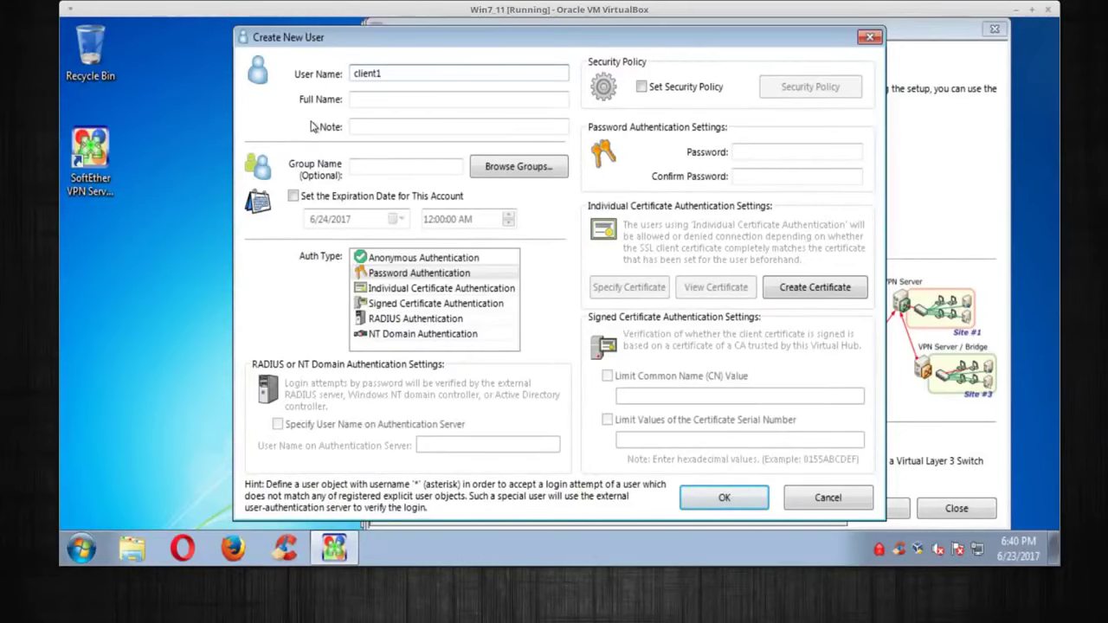
- Enter client1 as the user's full name, choose certificate authentication, and begin creating a certificate
click(372, 101)
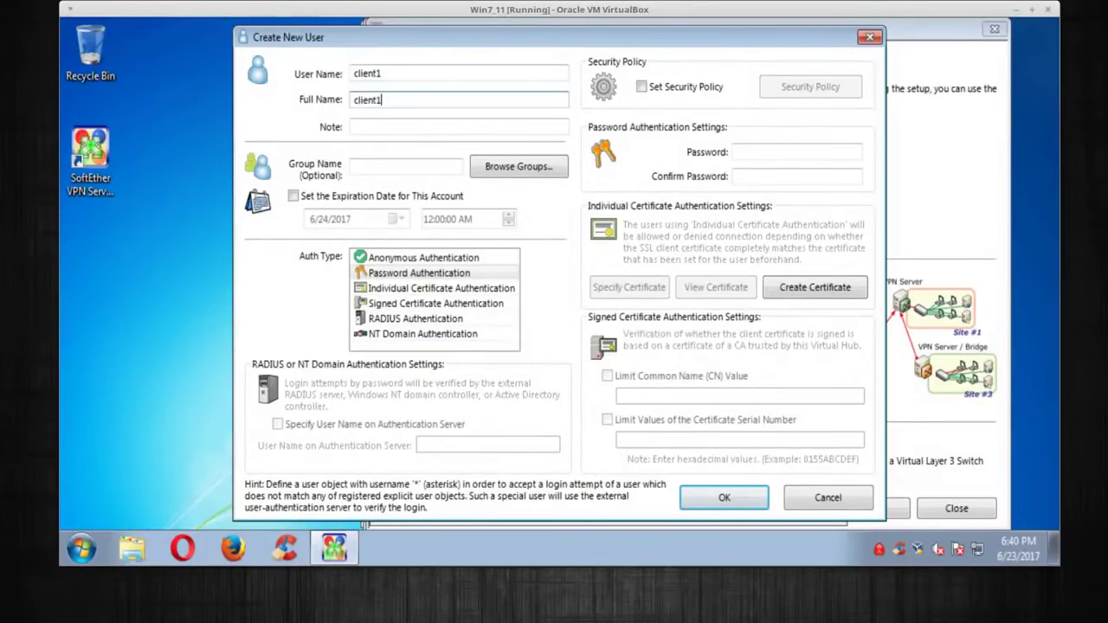
text(client1)
click(436, 302)
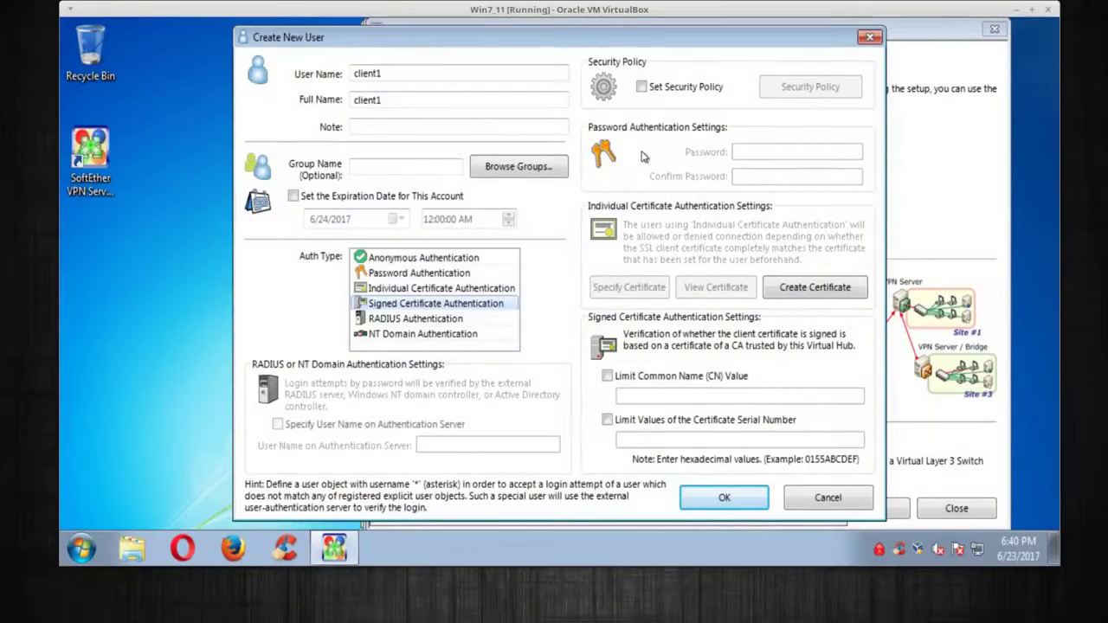
click(815, 288)
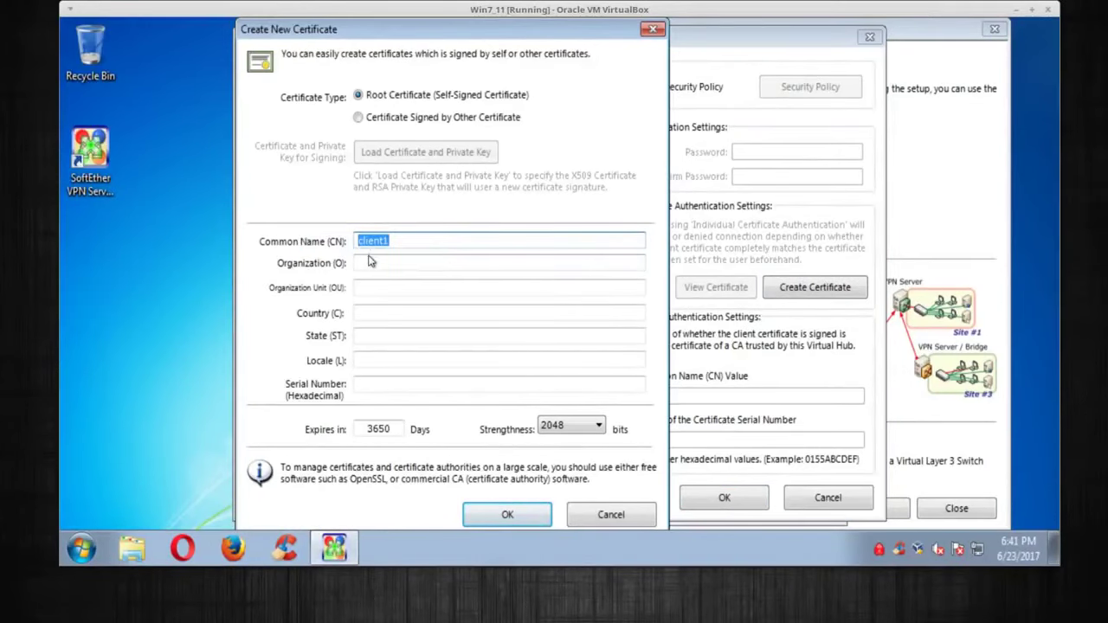
- Fill in the certificate details with organization freelancetek, unit IT, country, state and locale Houston, then generate it
click(370, 262)
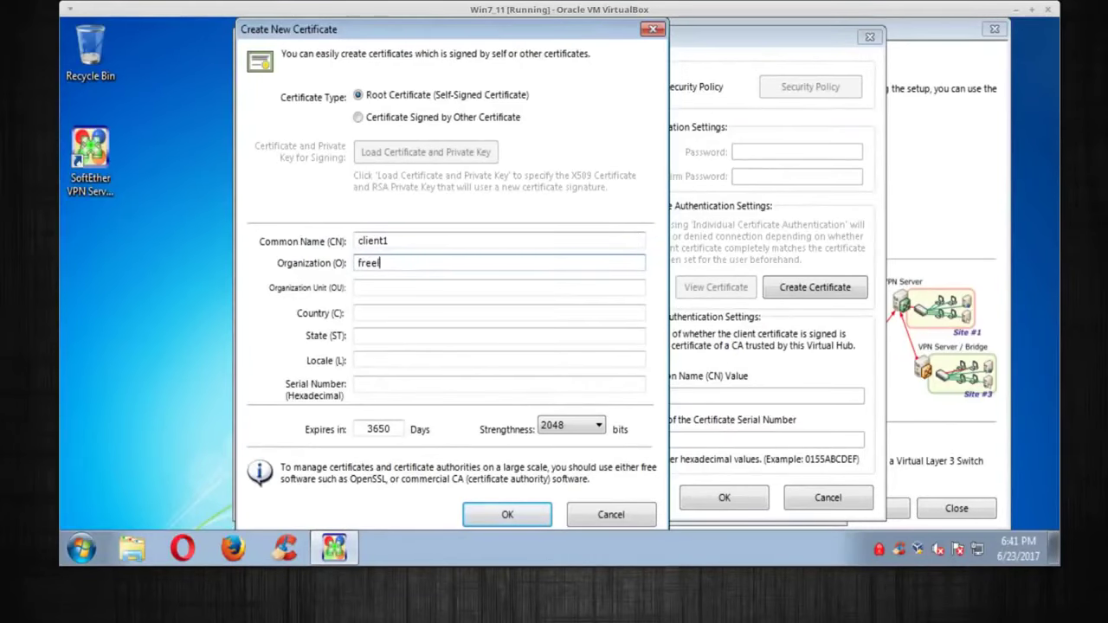
text(freelancetek.com)
click(365, 289)
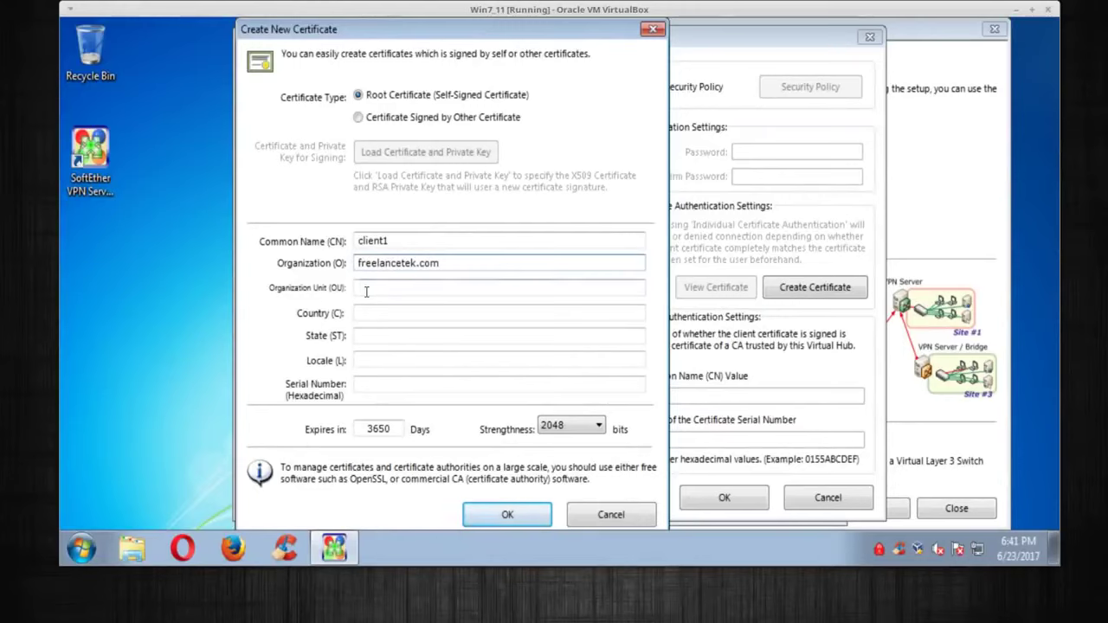
text(IT)
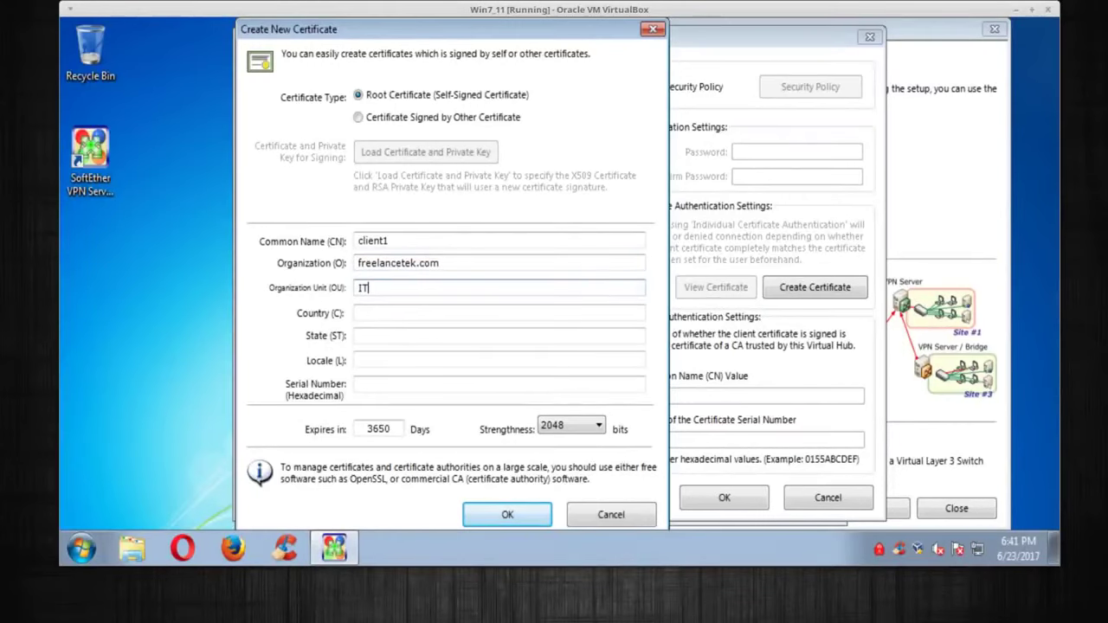
click(374, 312)
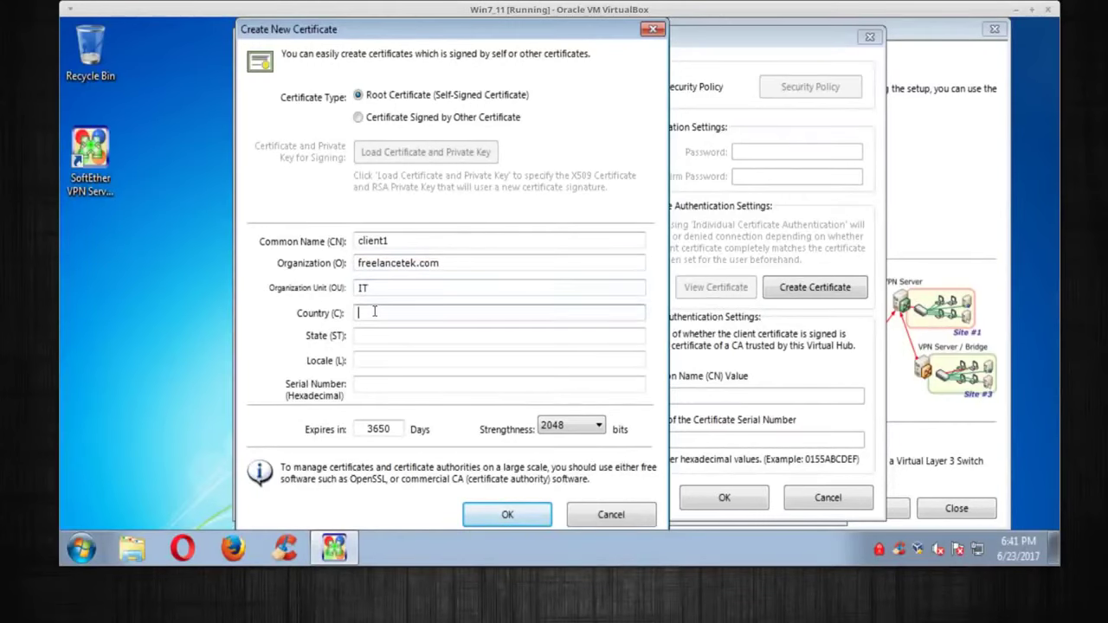
click(424, 336)
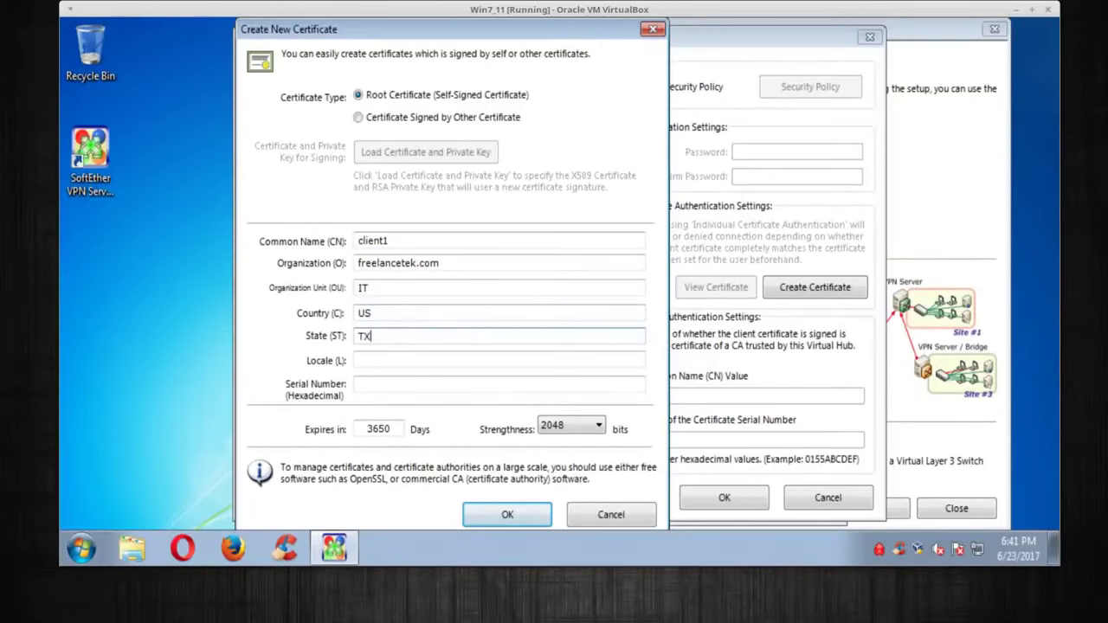
click(404, 357)
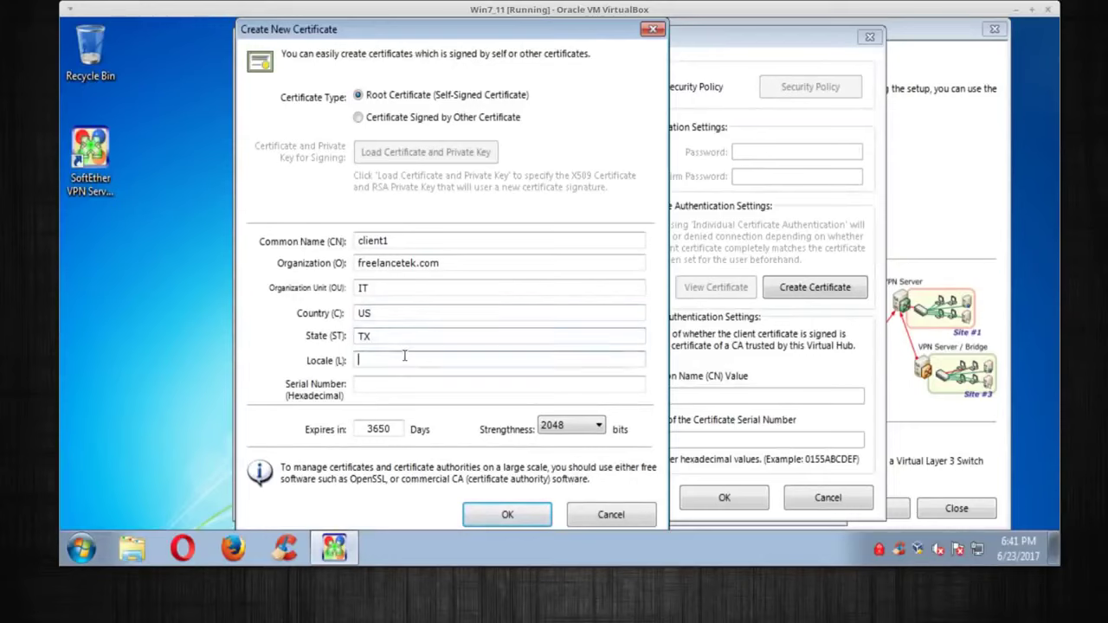
text(Hous)
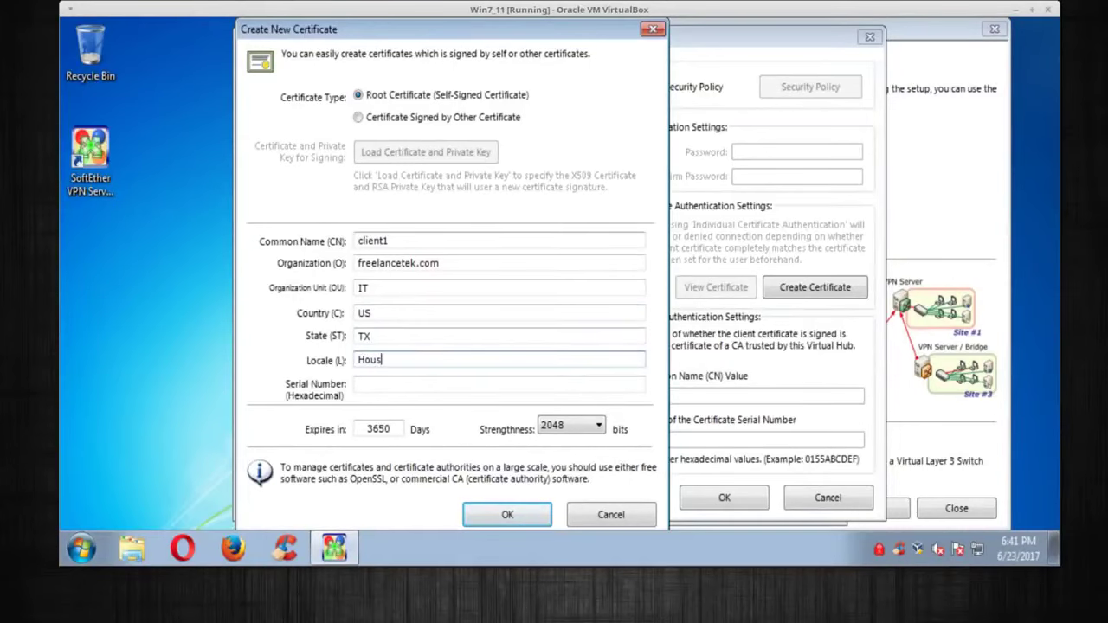
text(ton)
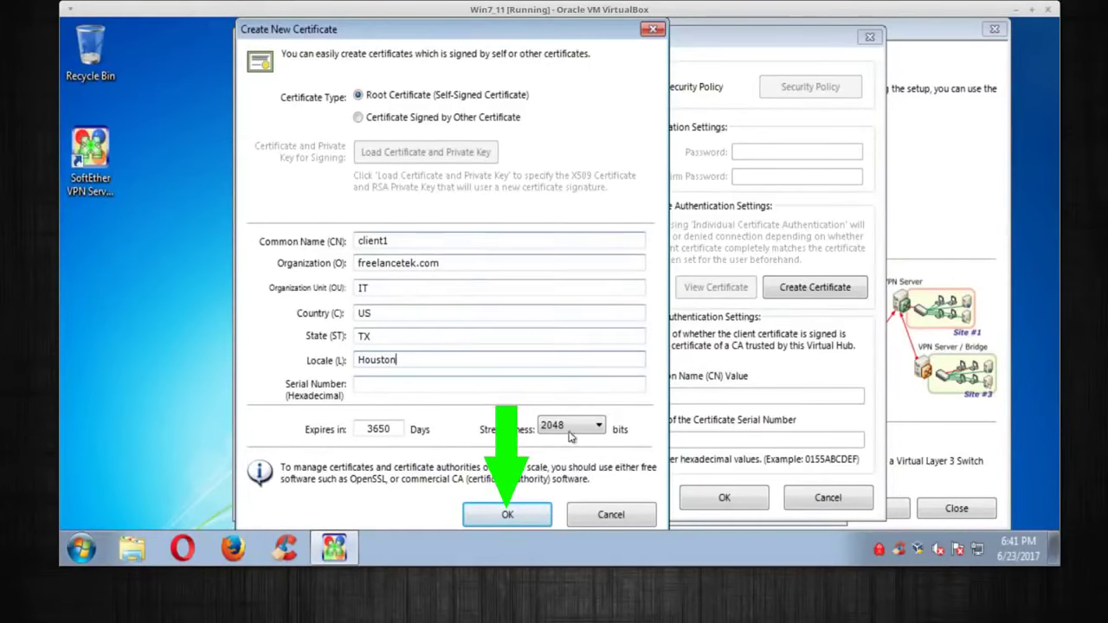
click(507, 514)
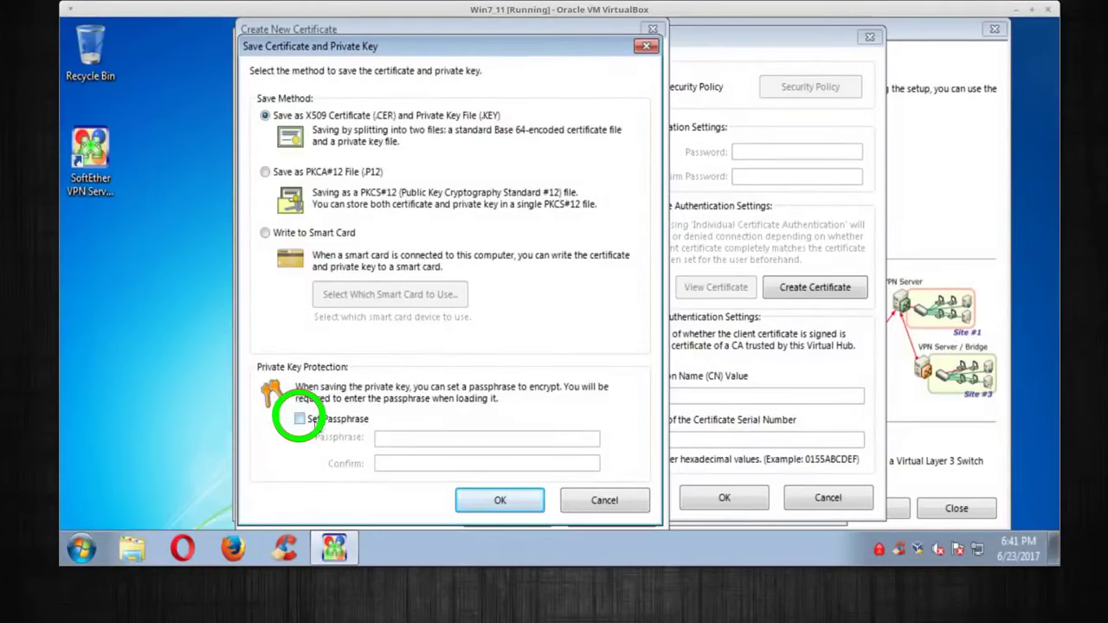
- Protect the private key with a passphrase and confirm it
click(298, 419)
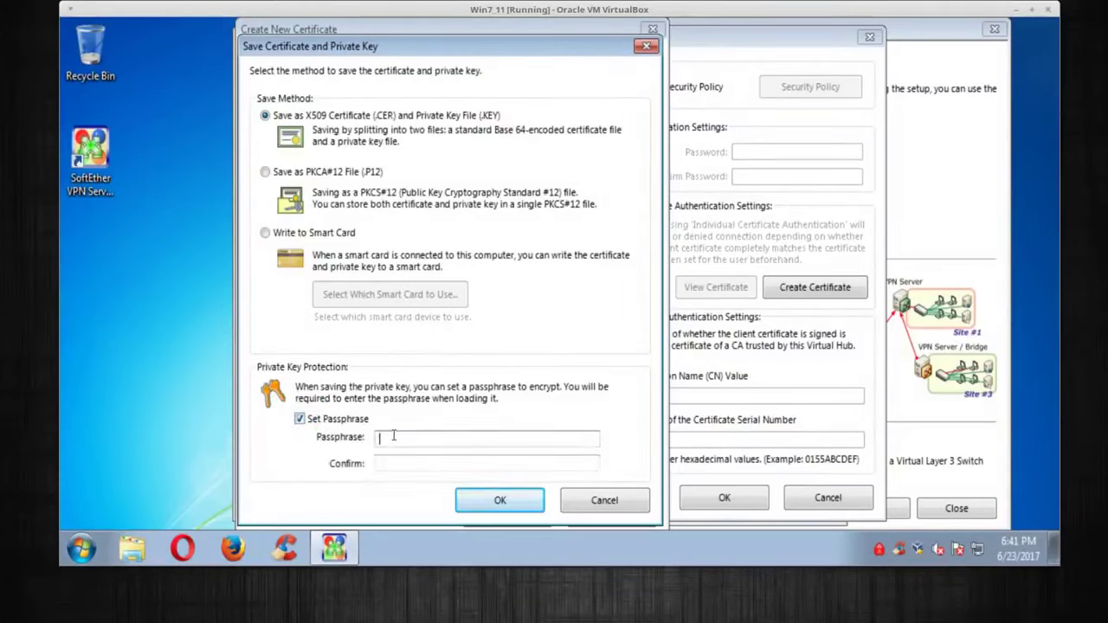
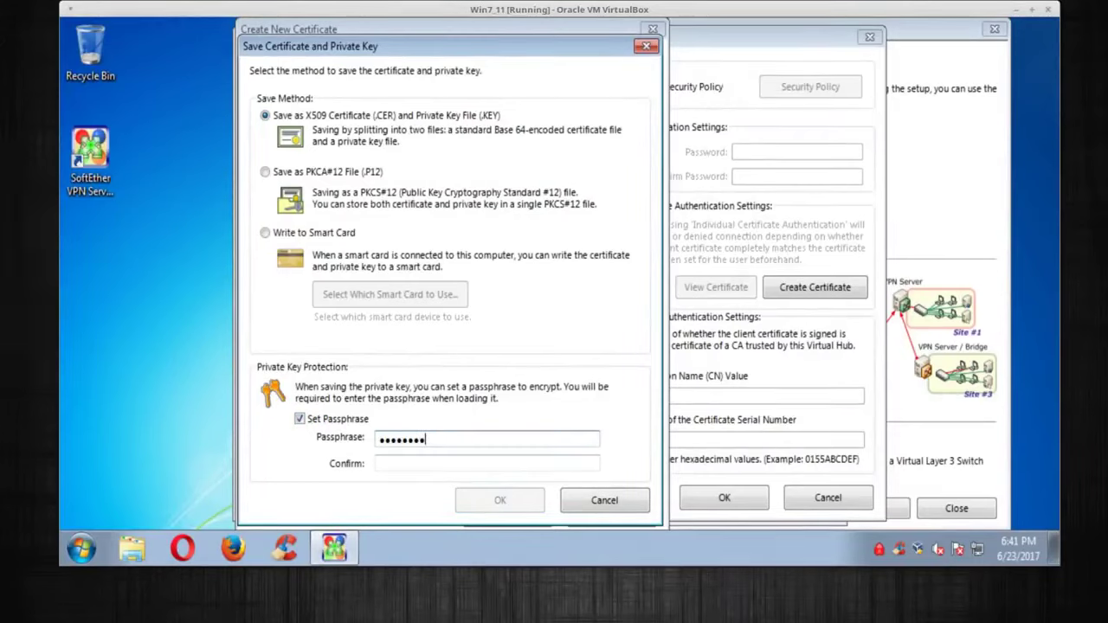
key(Tab)
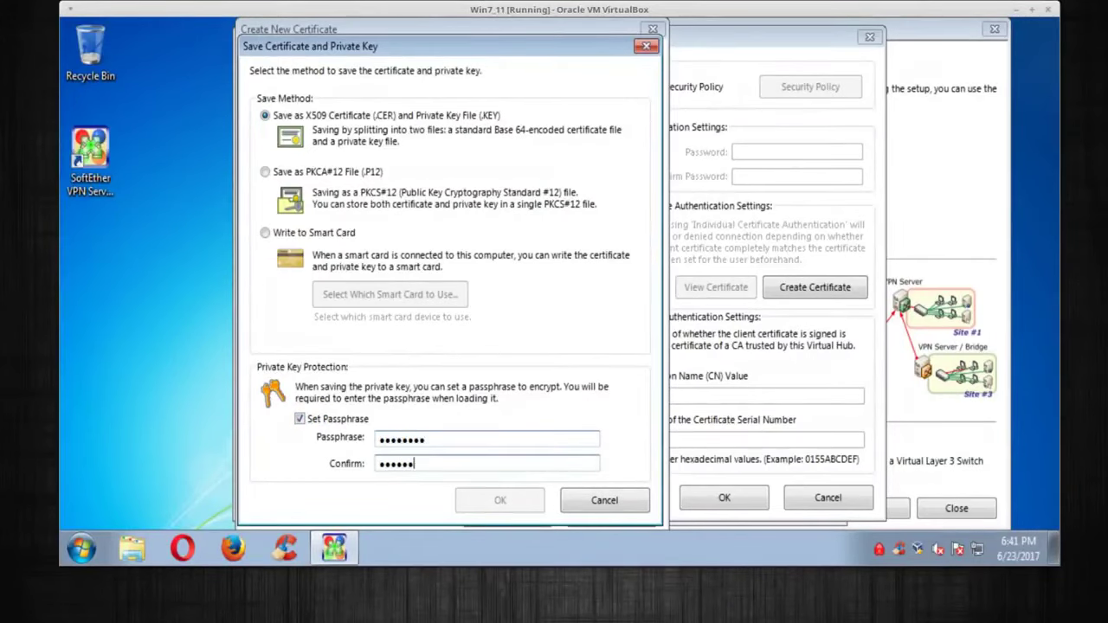
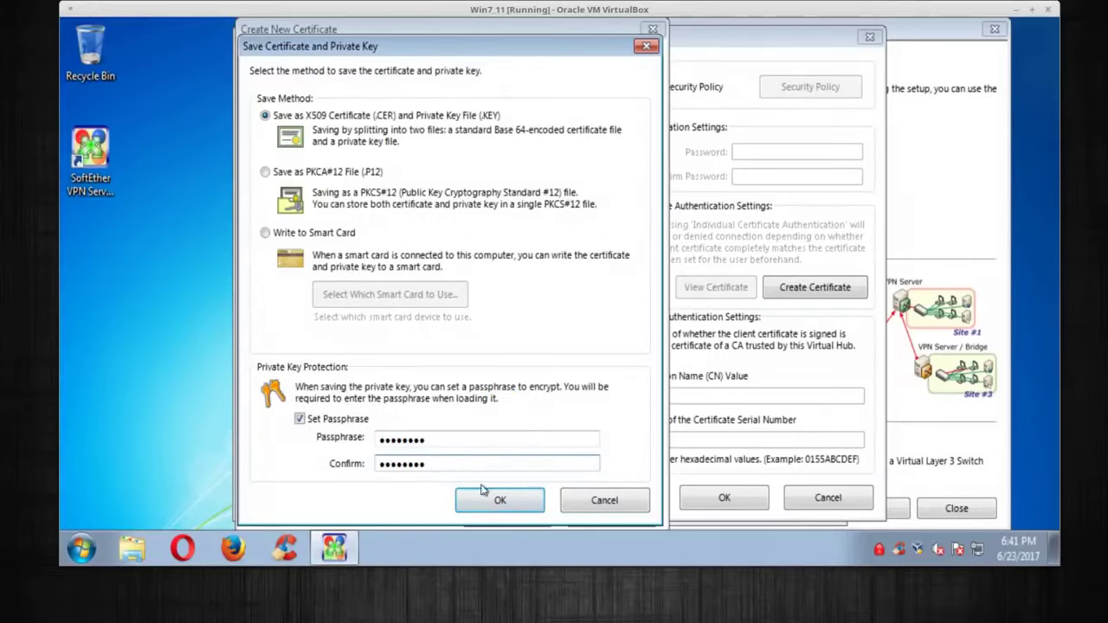
- Save the certificate and private key as client1 files in Documents
click(492, 497)
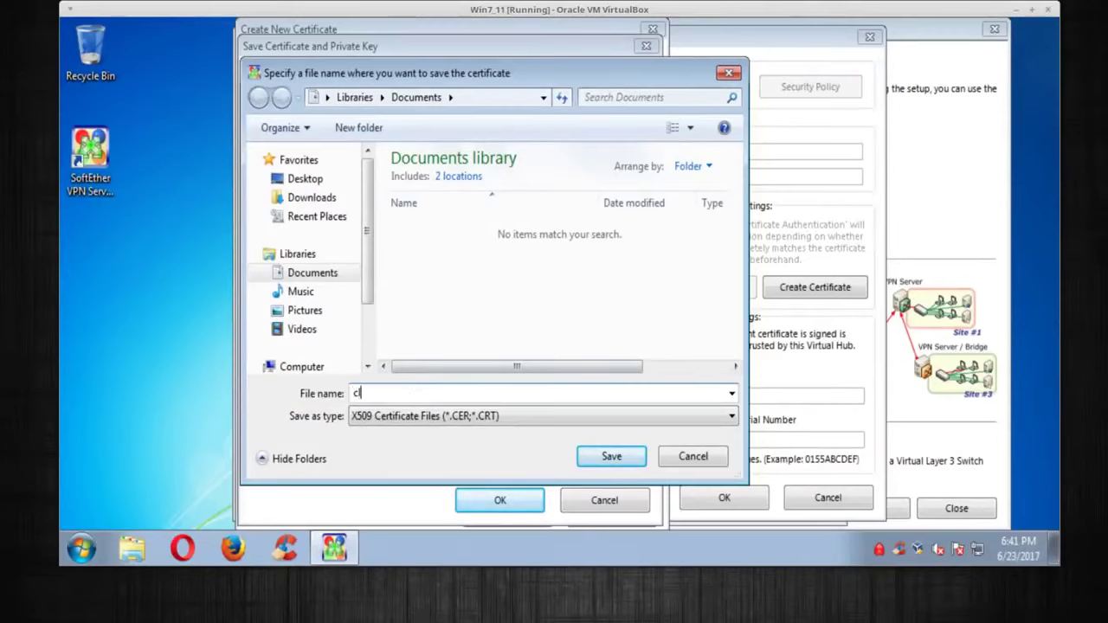
text(client1)
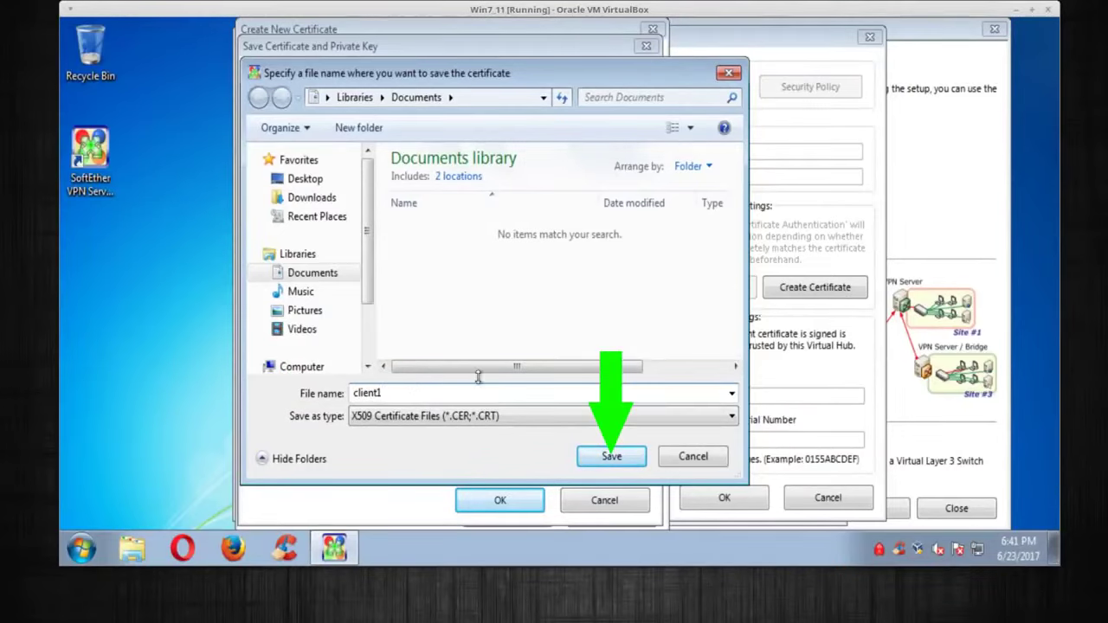
click(608, 456)
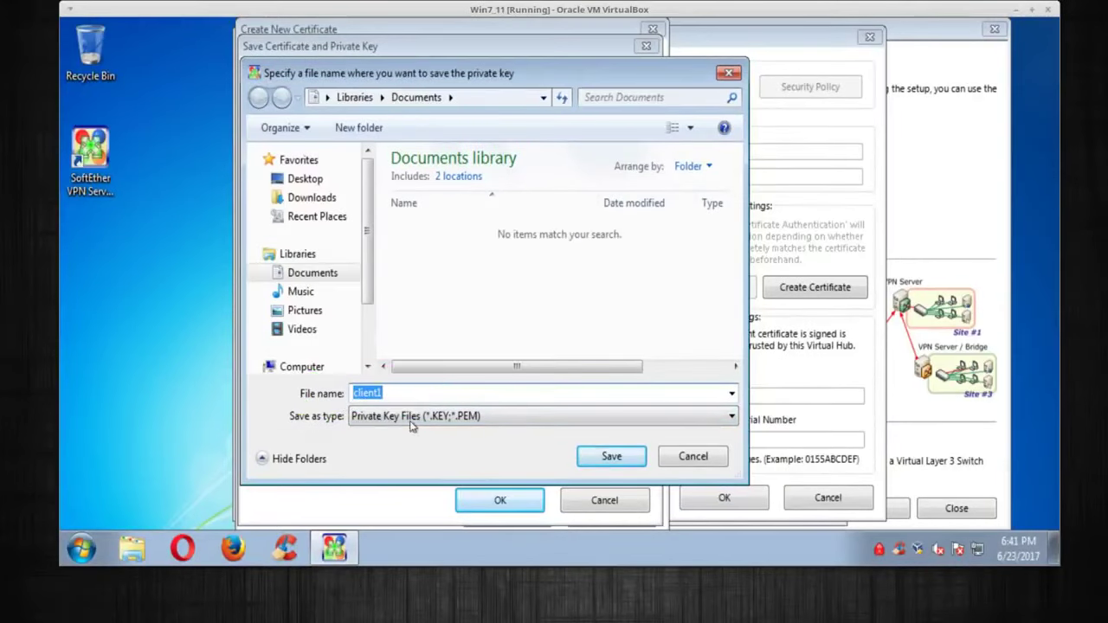
click(606, 457)
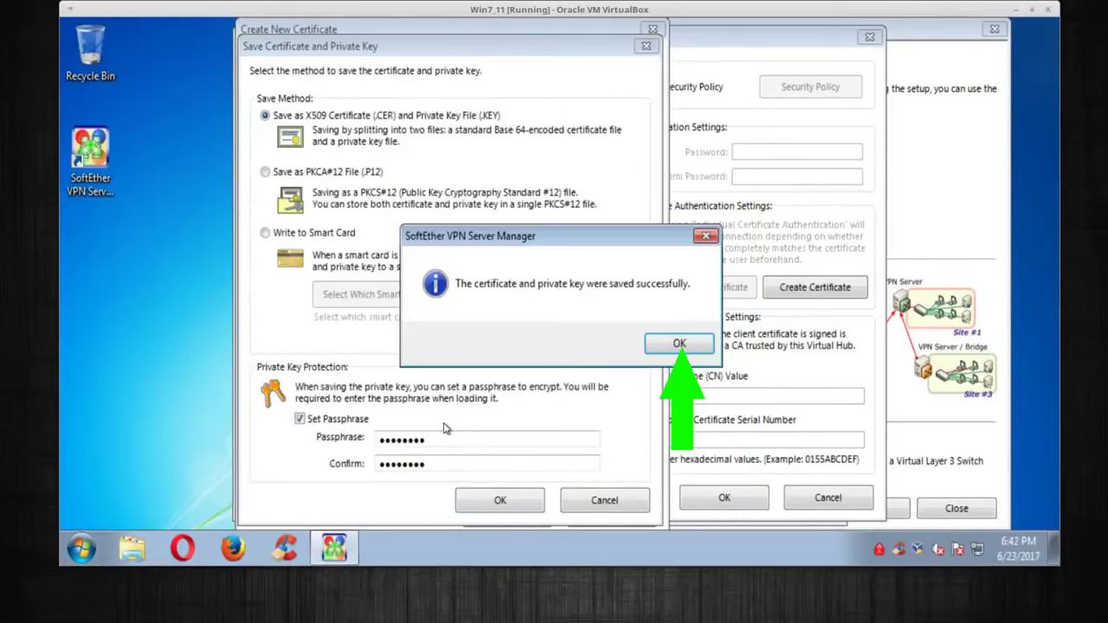
- Acknowledge the saved files, create user client1, and select it in the user list
click(668, 343)
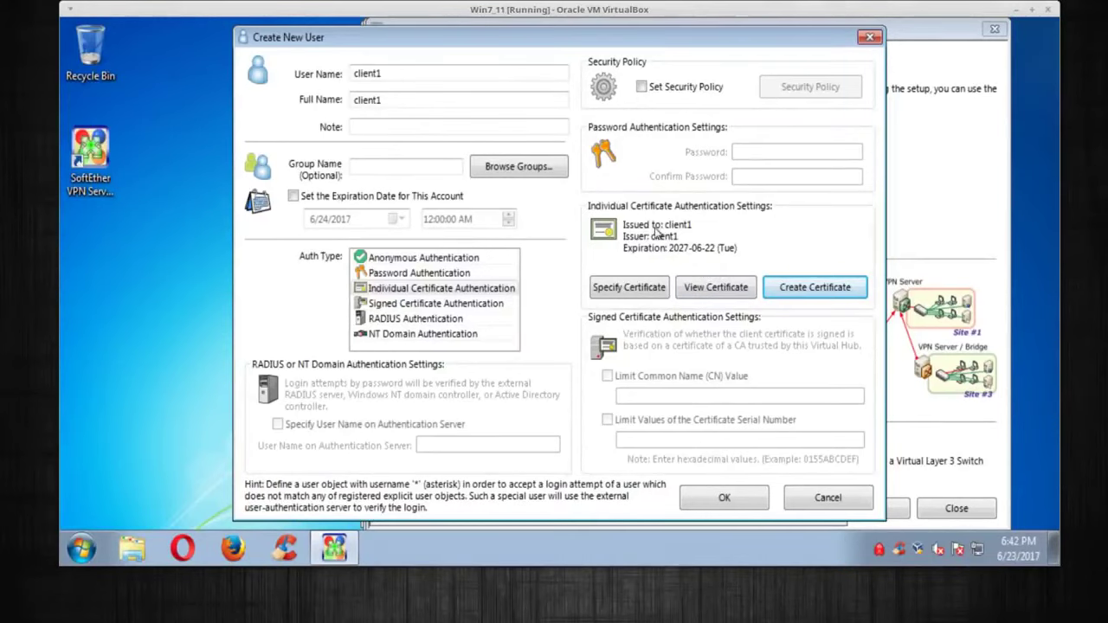
click(725, 497)
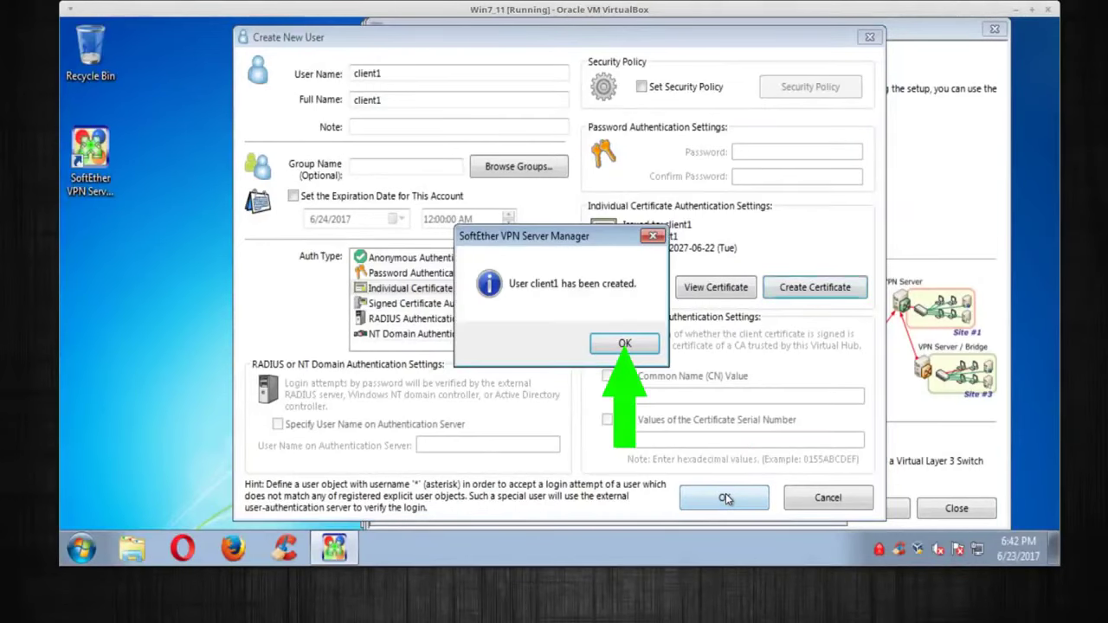
click(618, 342)
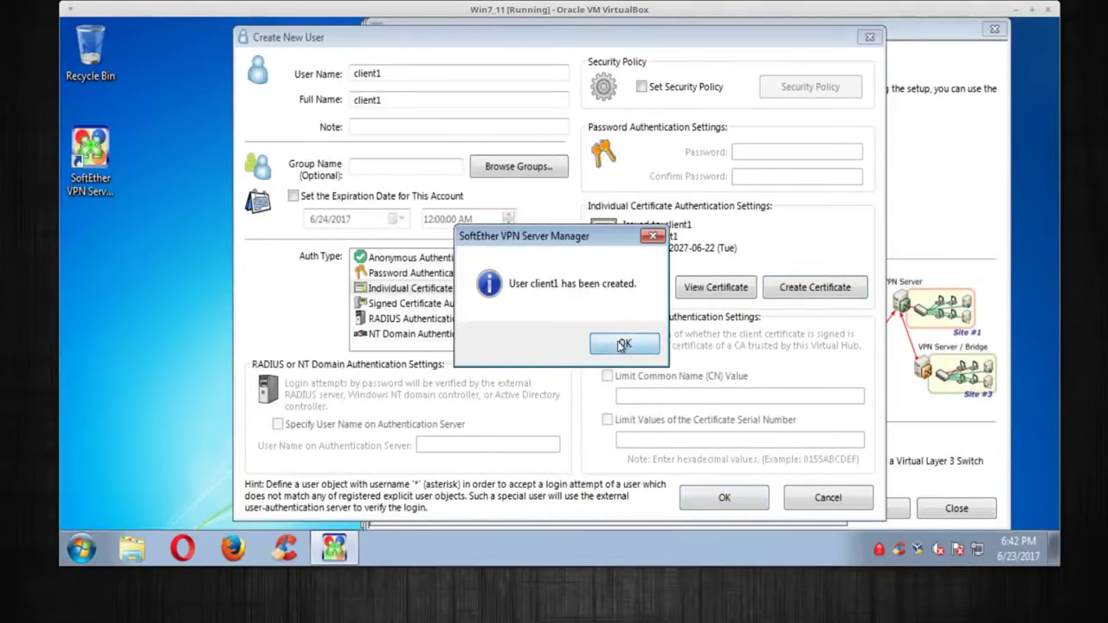
click(508, 148)
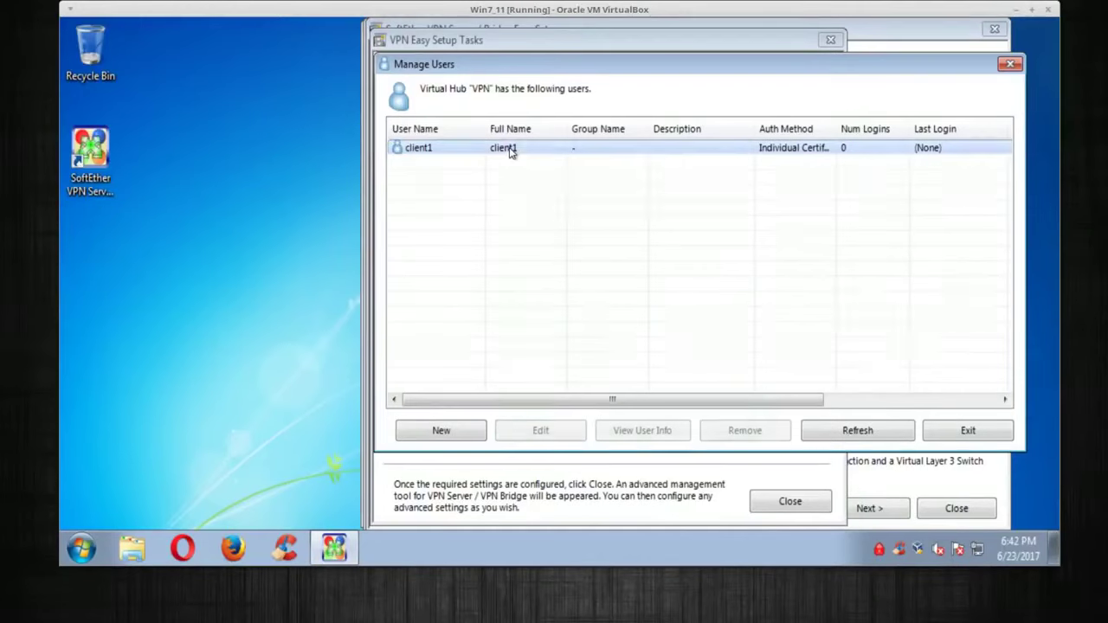
- Leave Manage Users, bridge the hub to the Intel PRO/1000 Local Area Connection, and finish setup
click(952, 433)
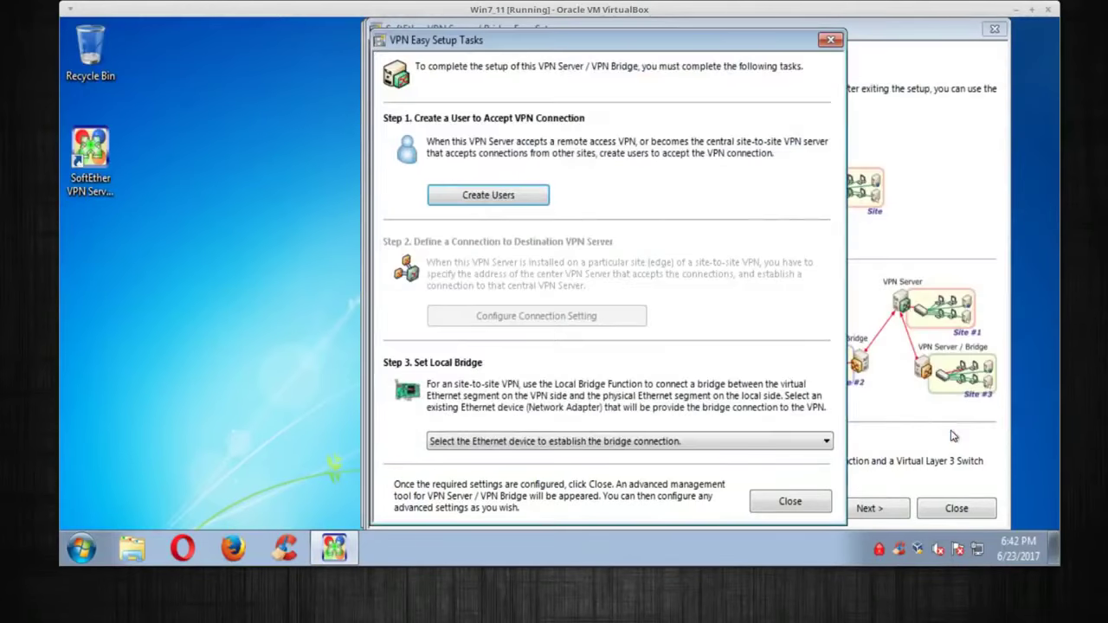
click(691, 443)
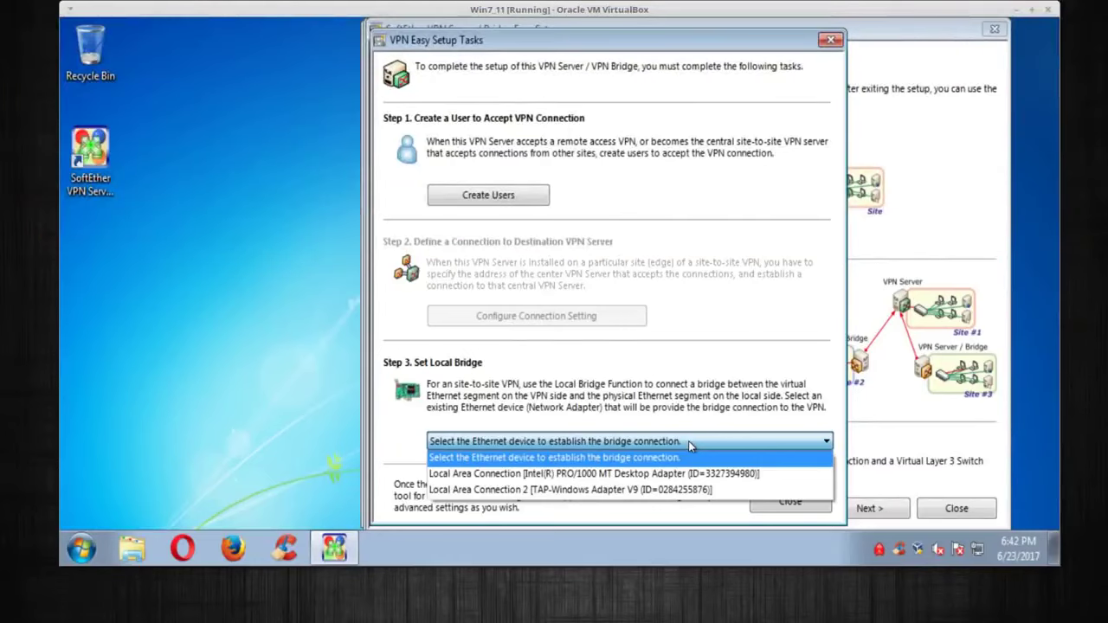
click(617, 474)
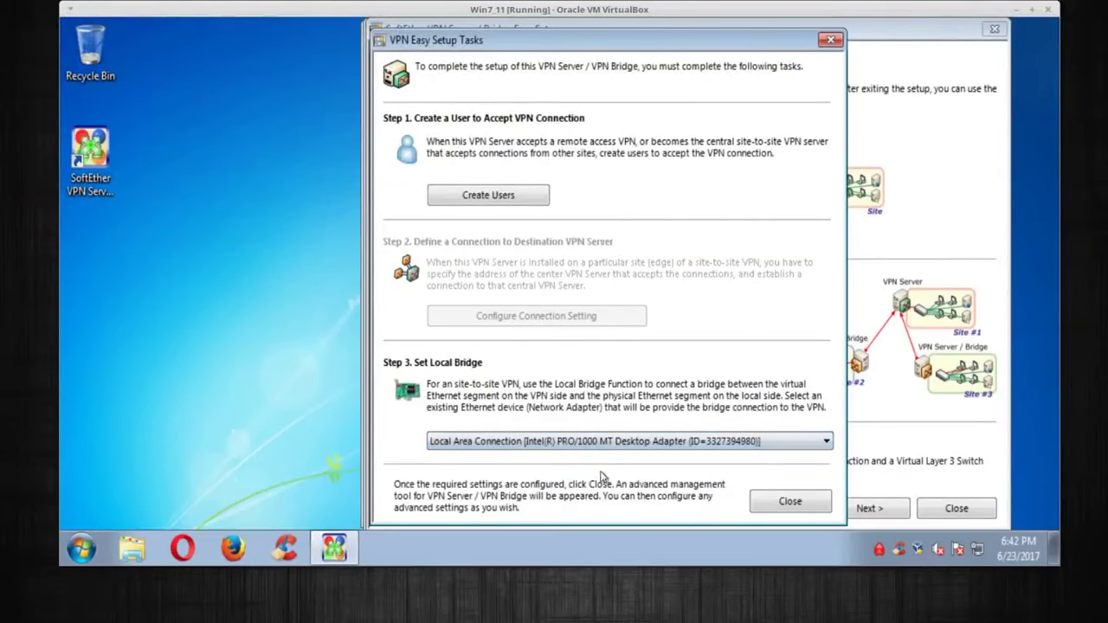
click(779, 502)
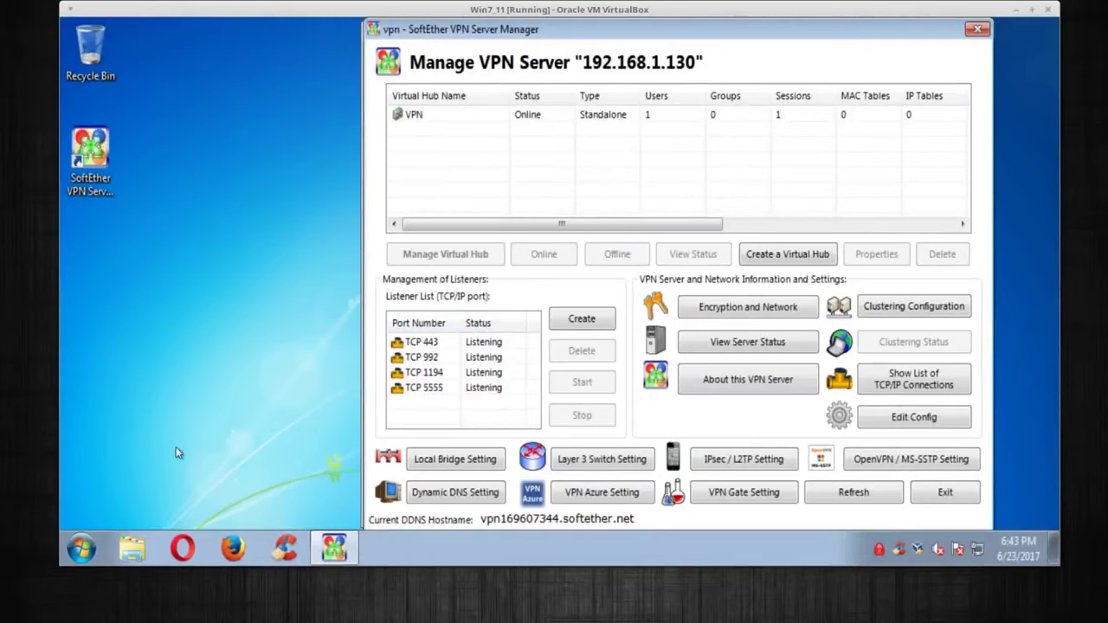
- Copy the client1 certificate and client1.key files from the Documents library
click(132, 548)
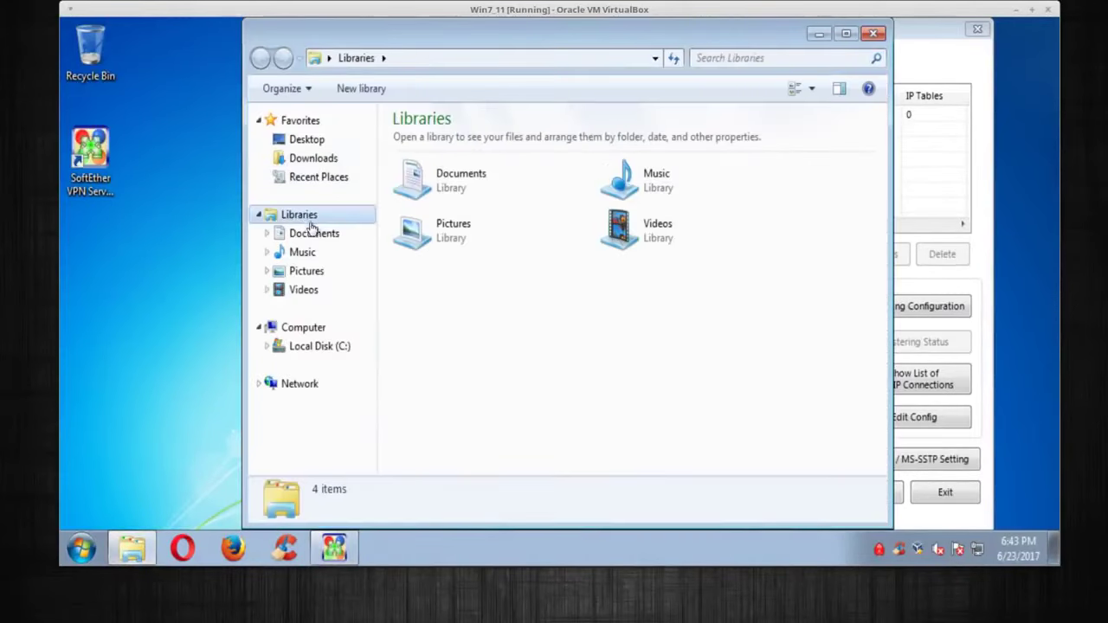
click(308, 235)
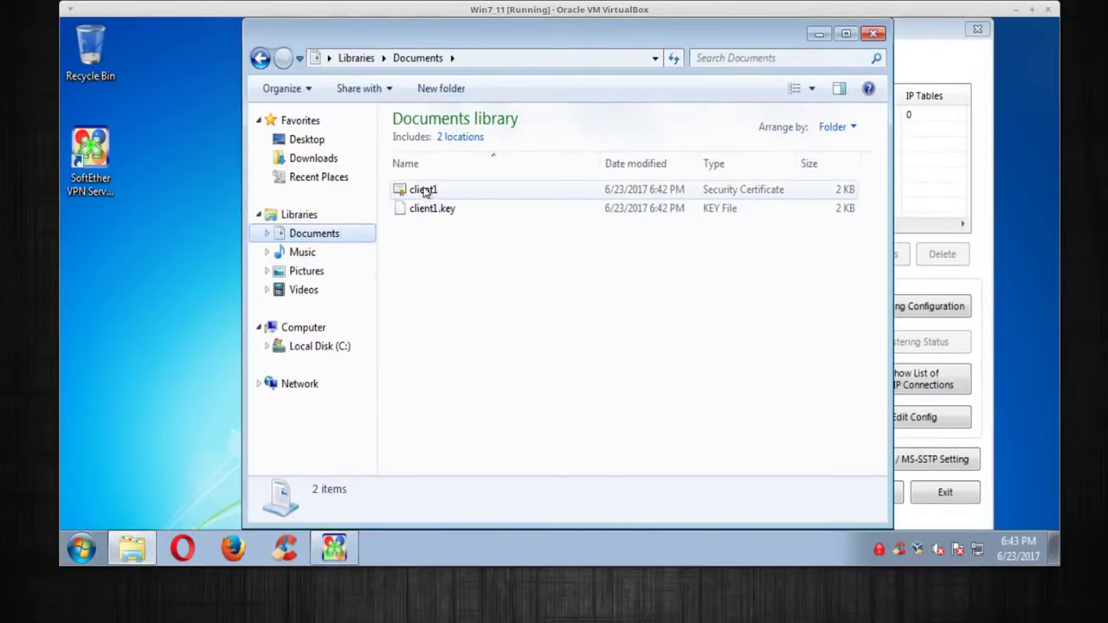
click(424, 191)
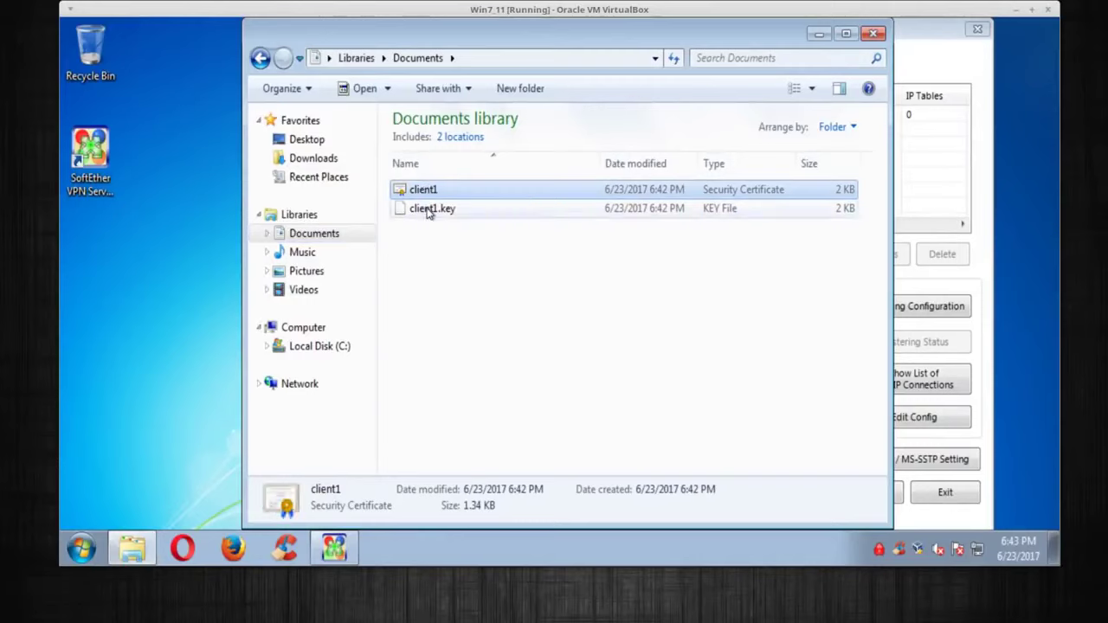
ctrl+click(428, 213)
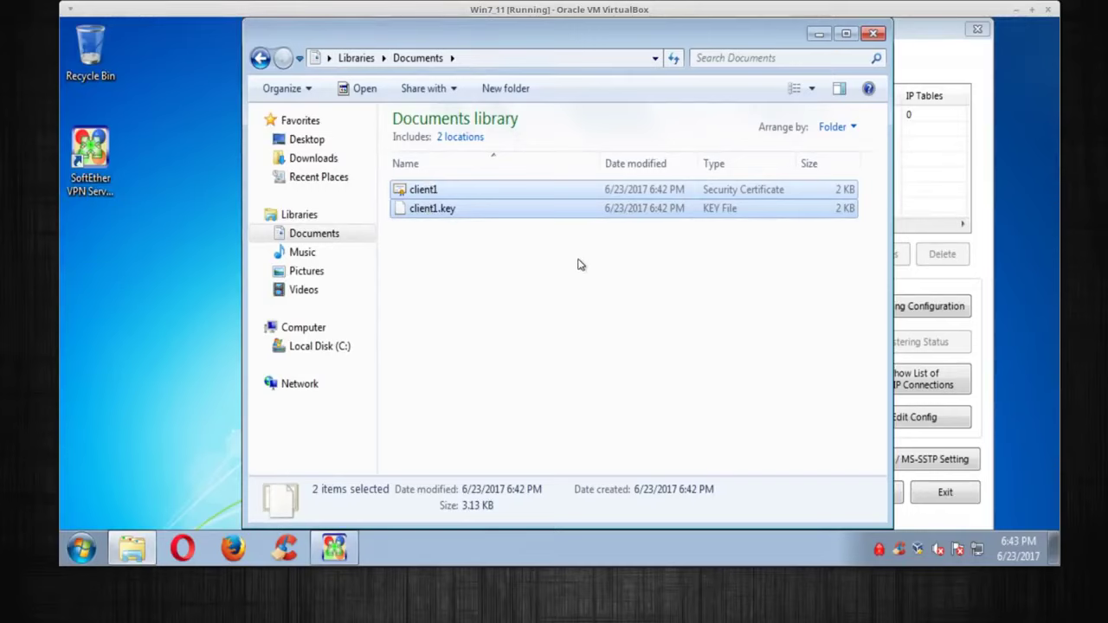
right_click(487, 194)
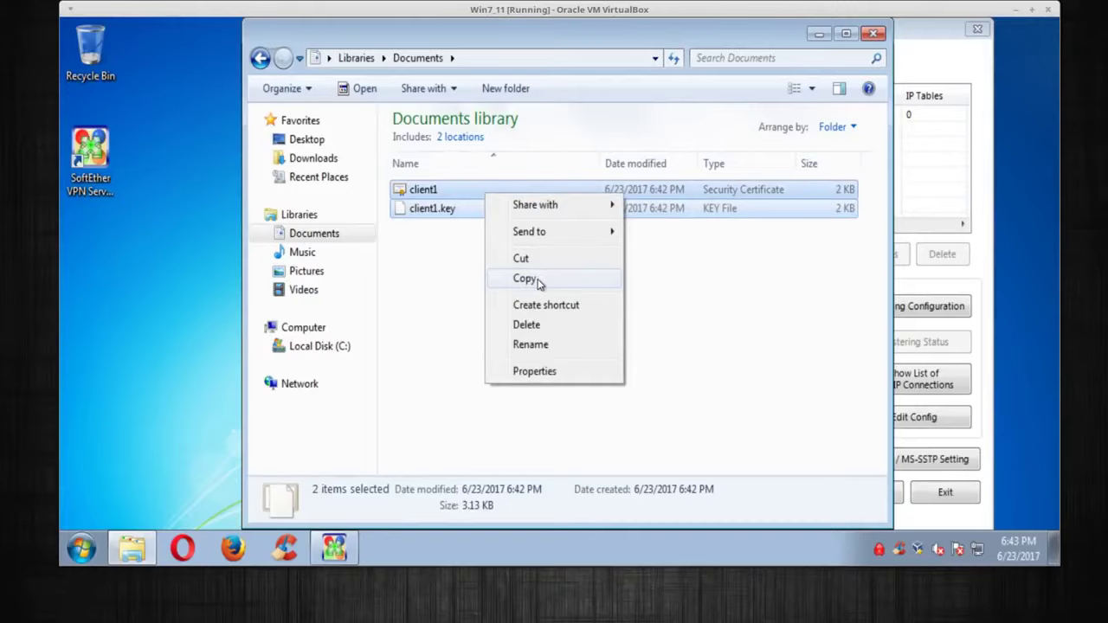
click(524, 278)
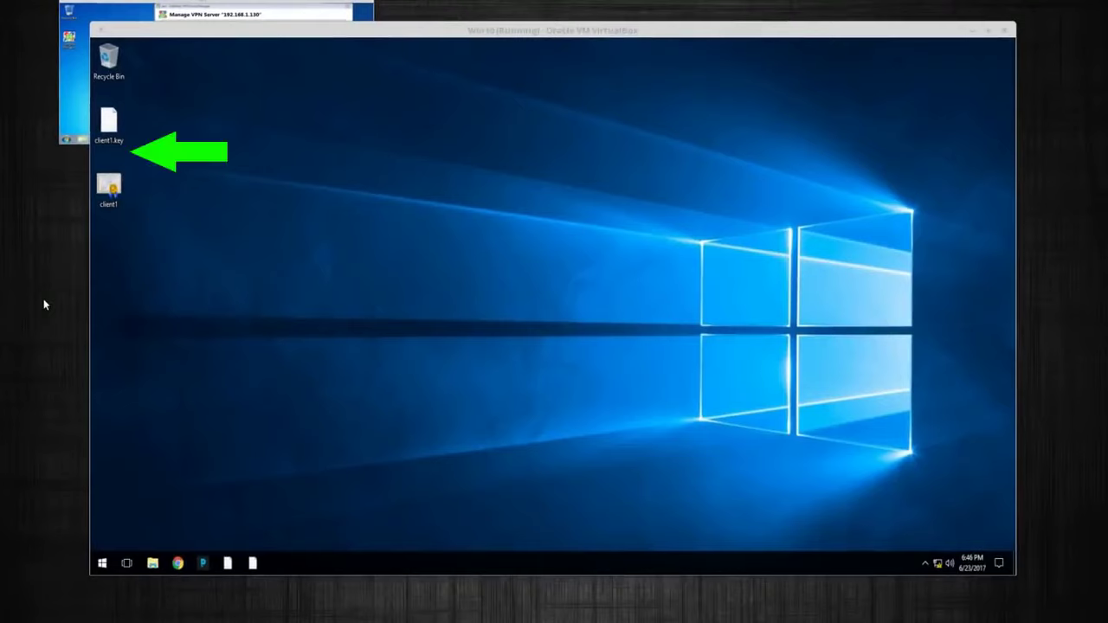
- Switch to the Windows 10 VM and launch Google Chrome
click(171, 219)
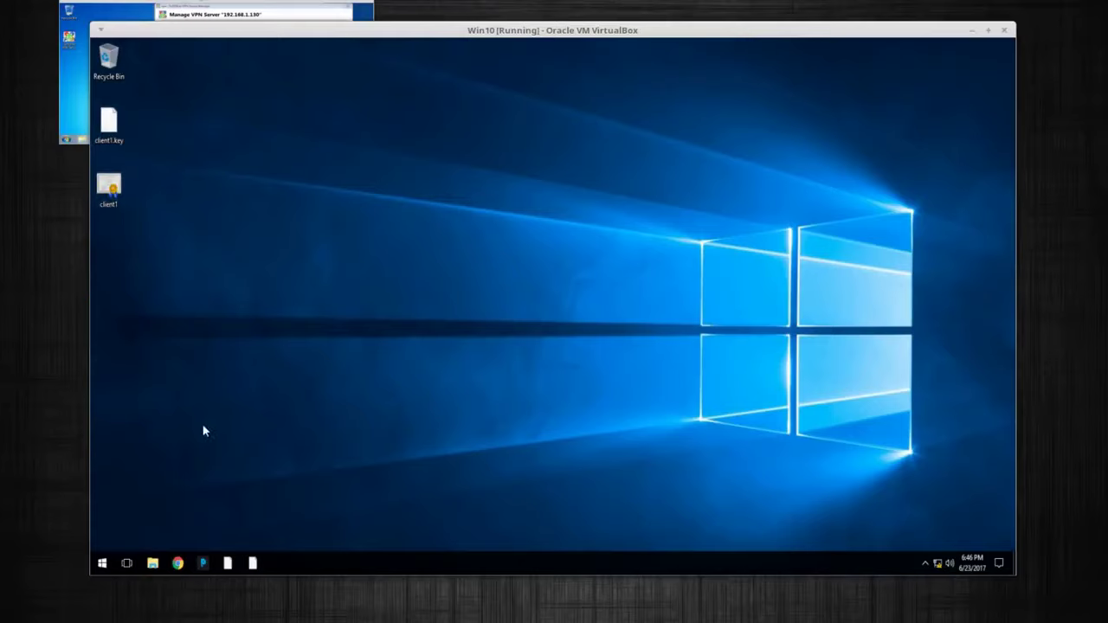
click(202, 558)
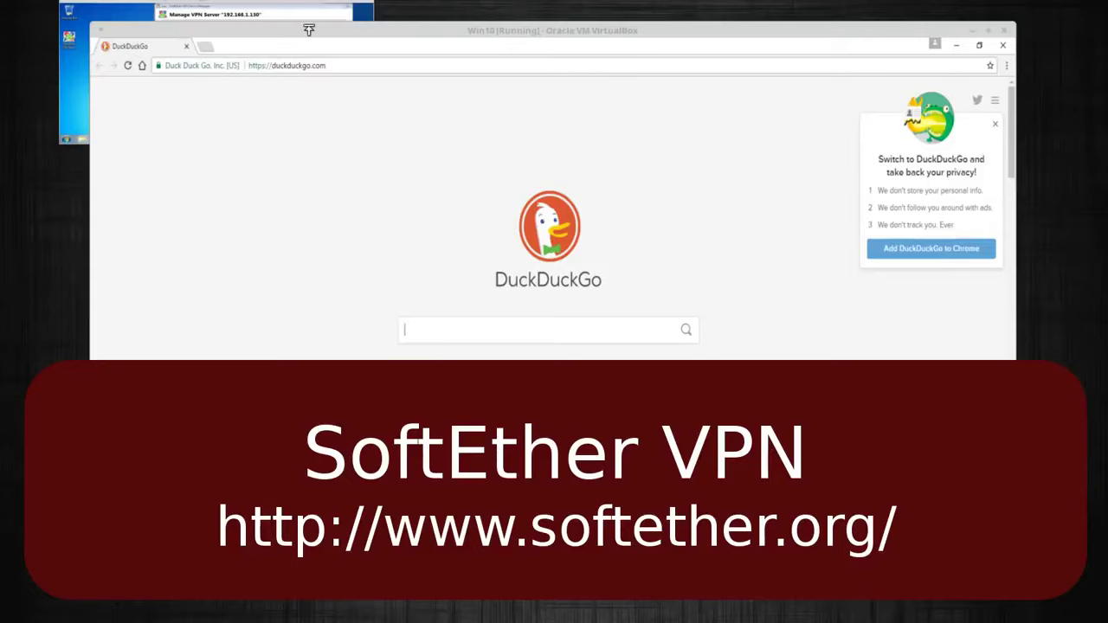
- Navigate Chrome to softether.org
click(344, 64)
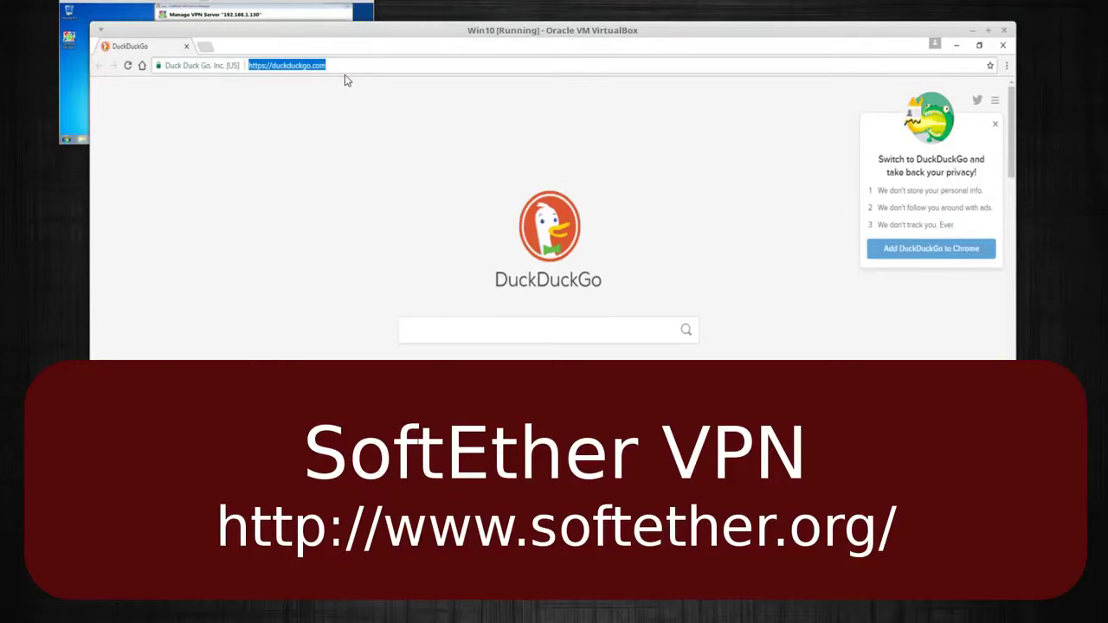
text(softether)
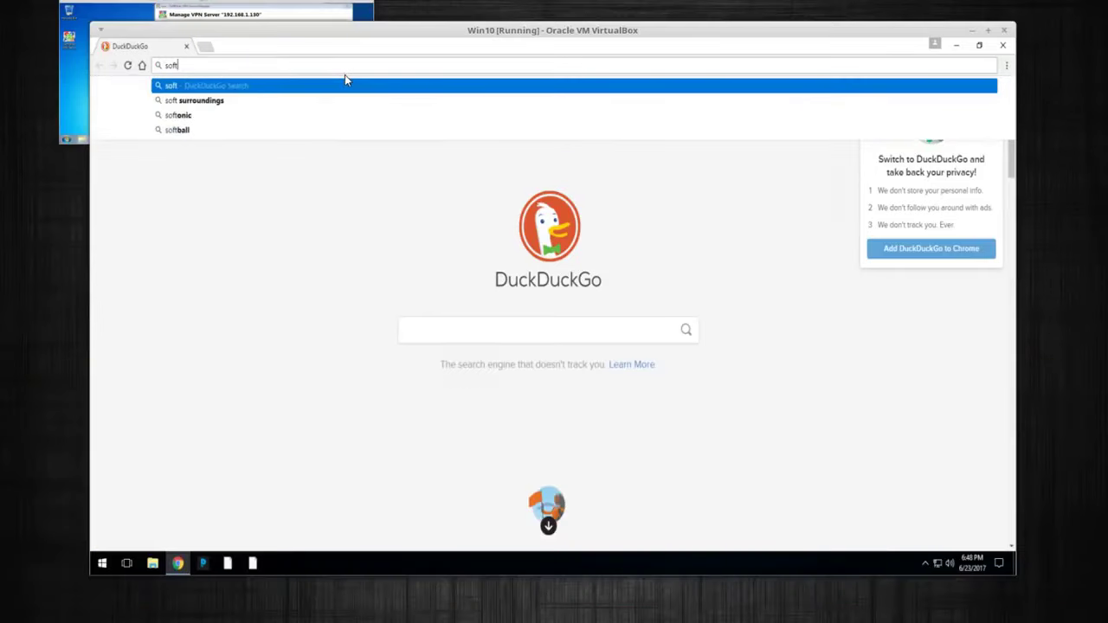
text(.org)
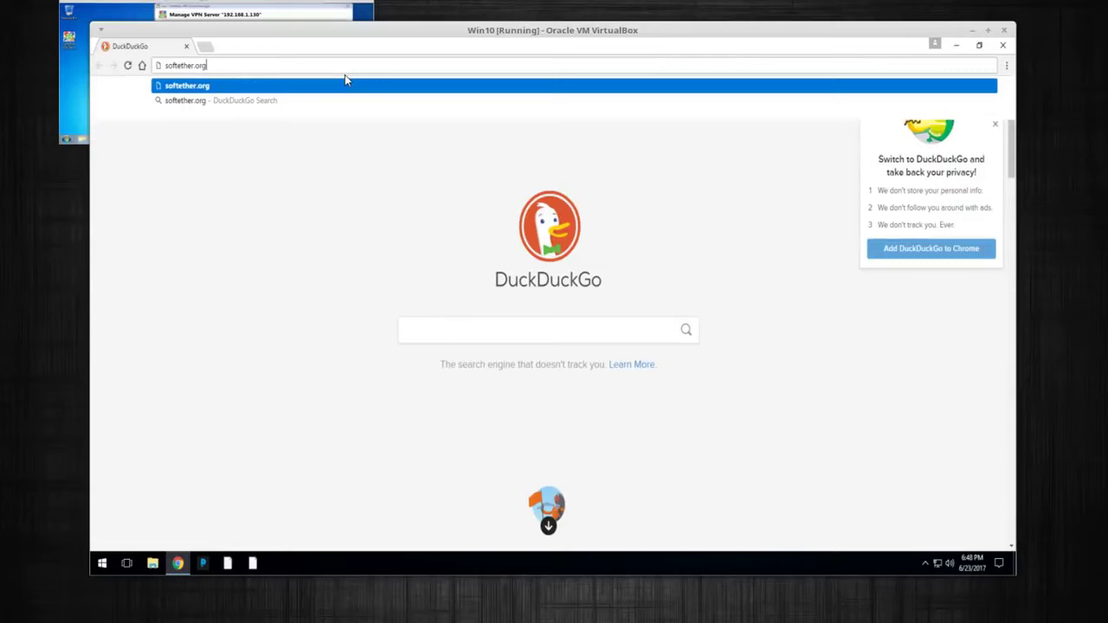
key(Return)
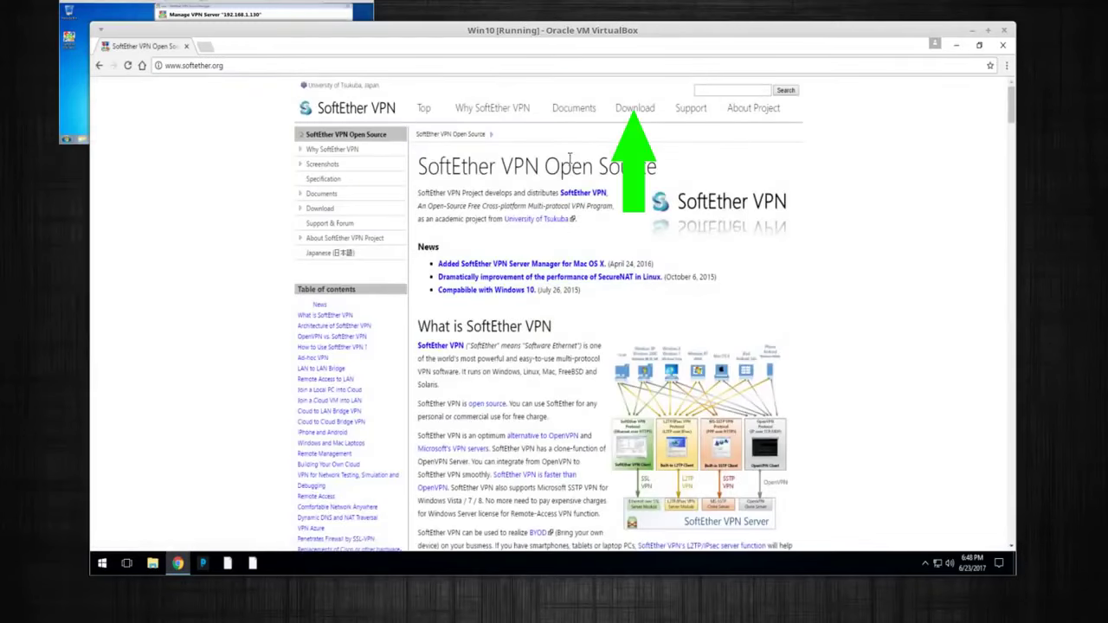
- In the SoftEther Download Center, pick SoftEther VPN Client for the Windows platform
click(623, 114)
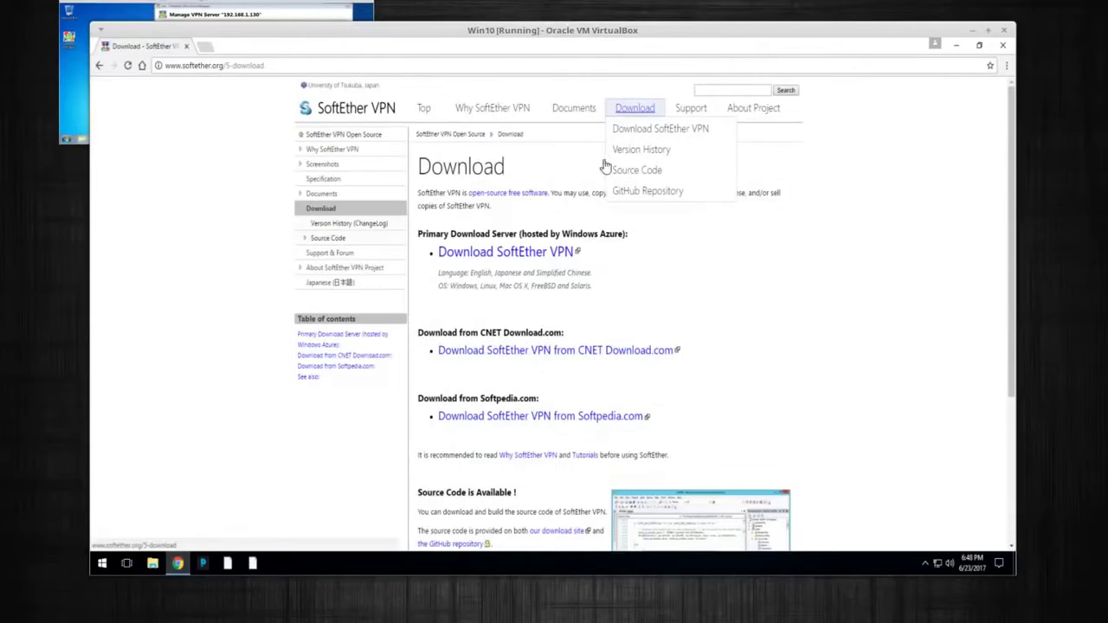
click(474, 254)
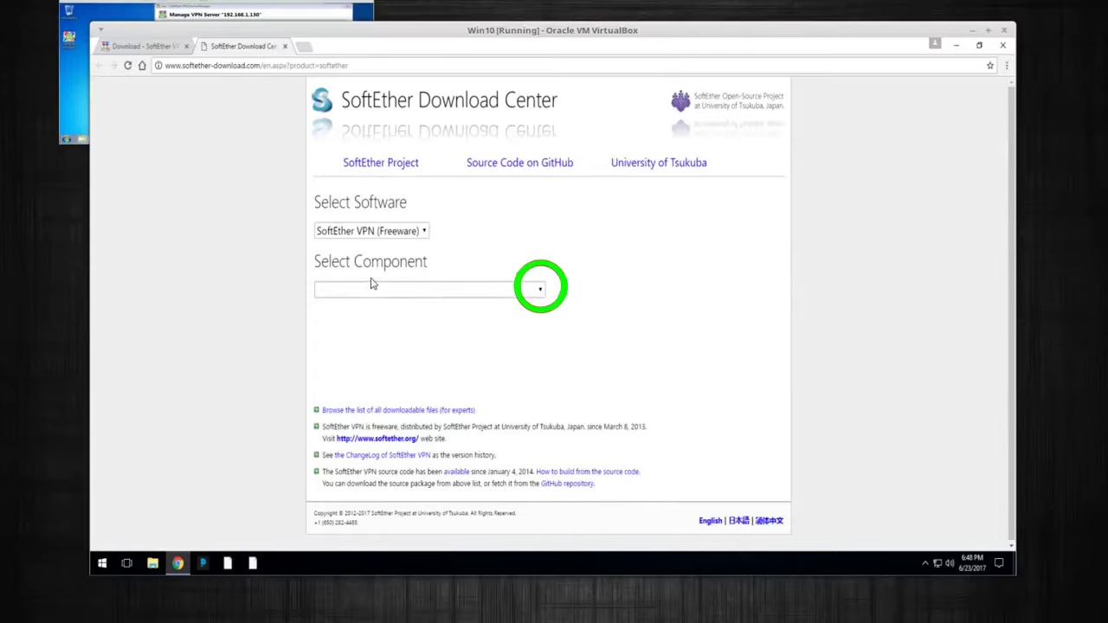
click(440, 297)
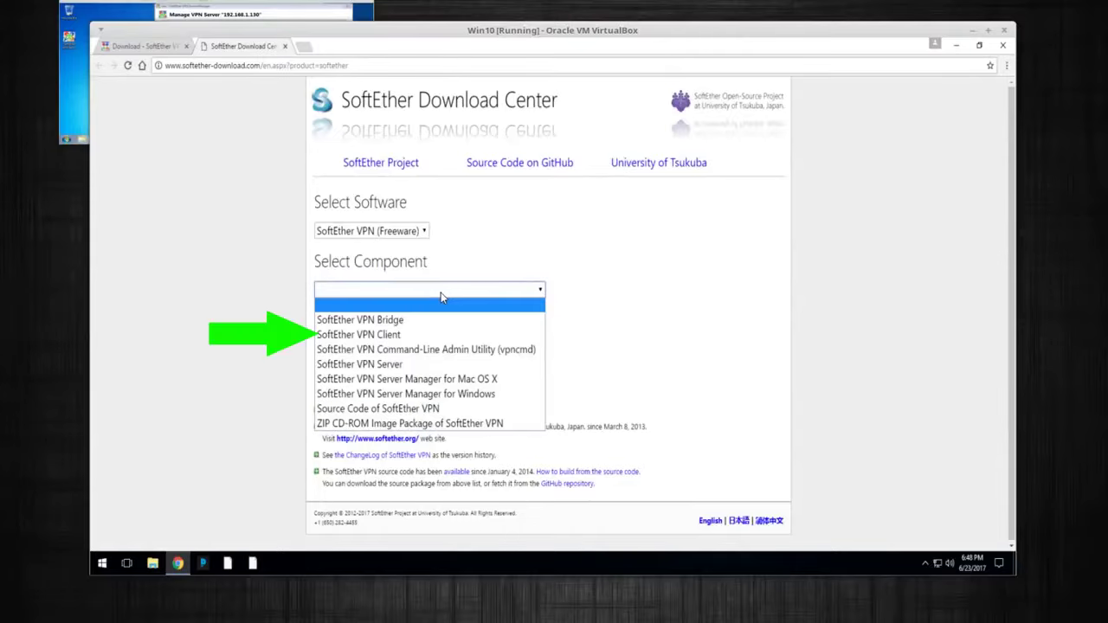
click(375, 335)
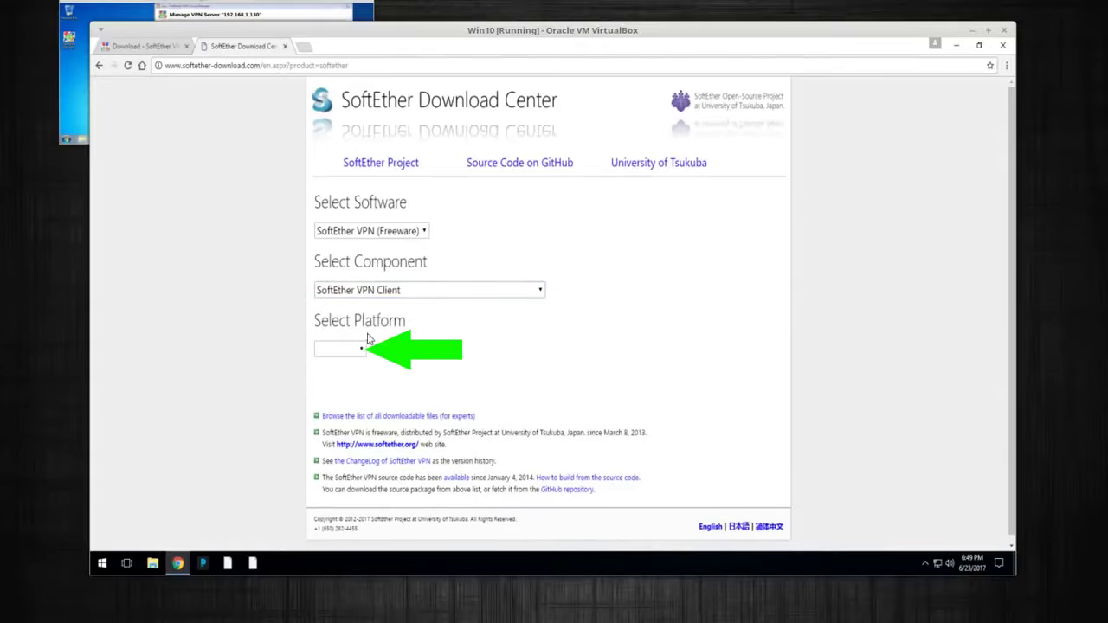
click(363, 351)
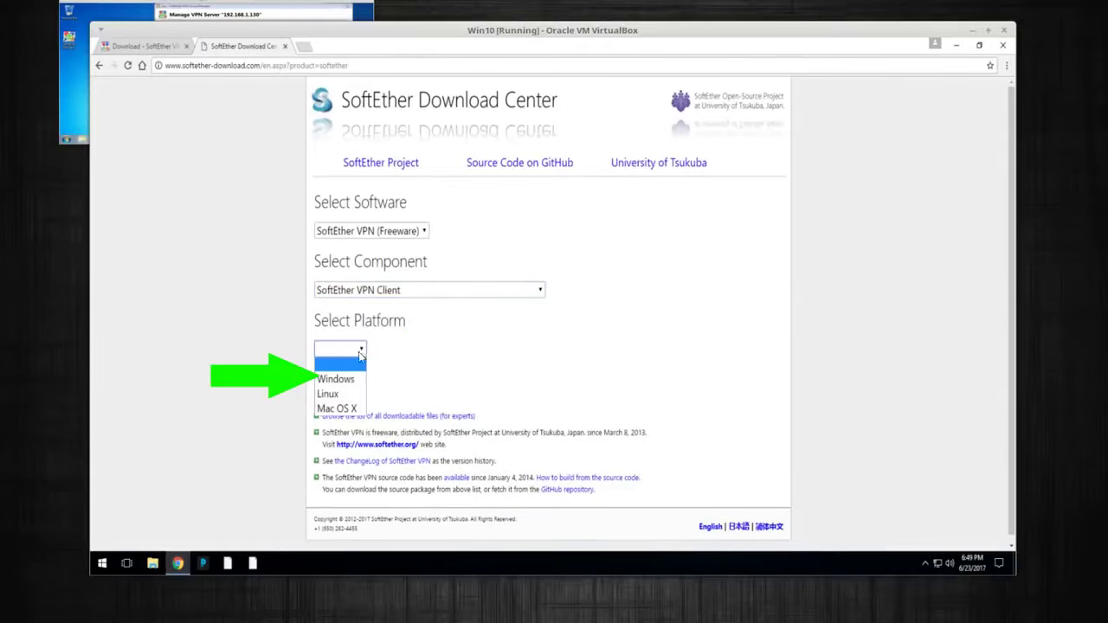
click(346, 382)
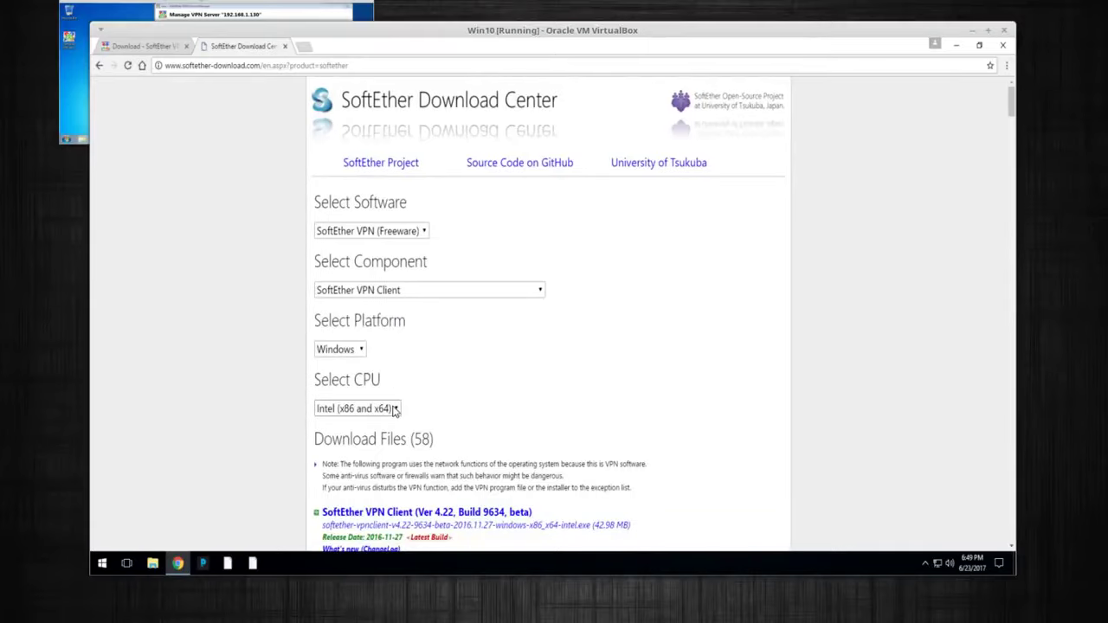
- Download the latest client build, 4.22 Build 9634, and close Chrome
scroll(523, 435, down, 1)
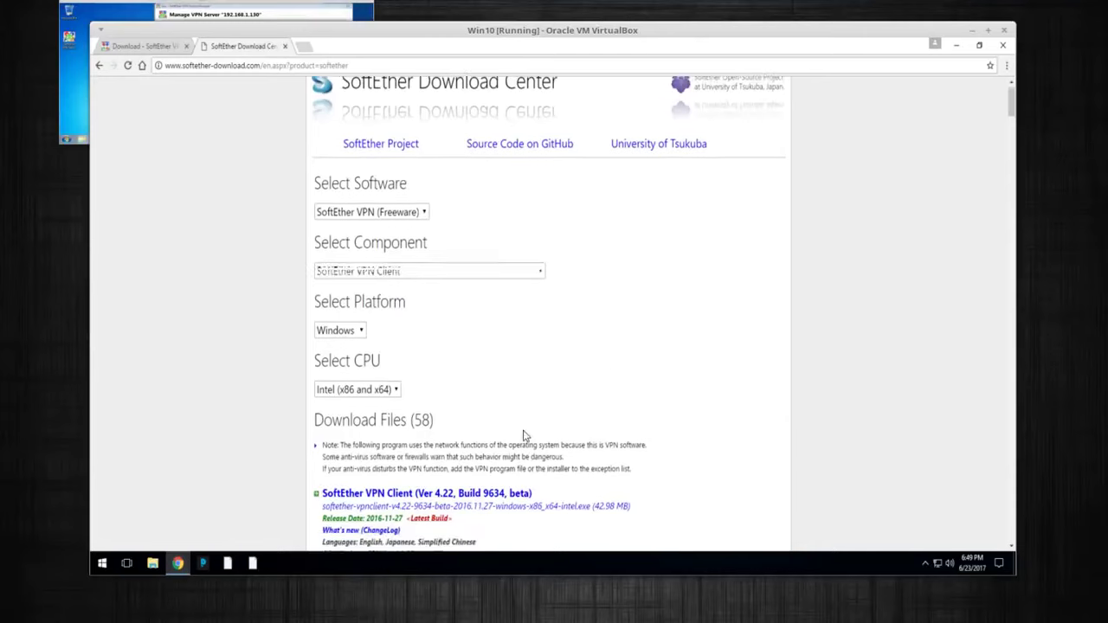
scroll(523, 435, down, 2)
click(400, 456)
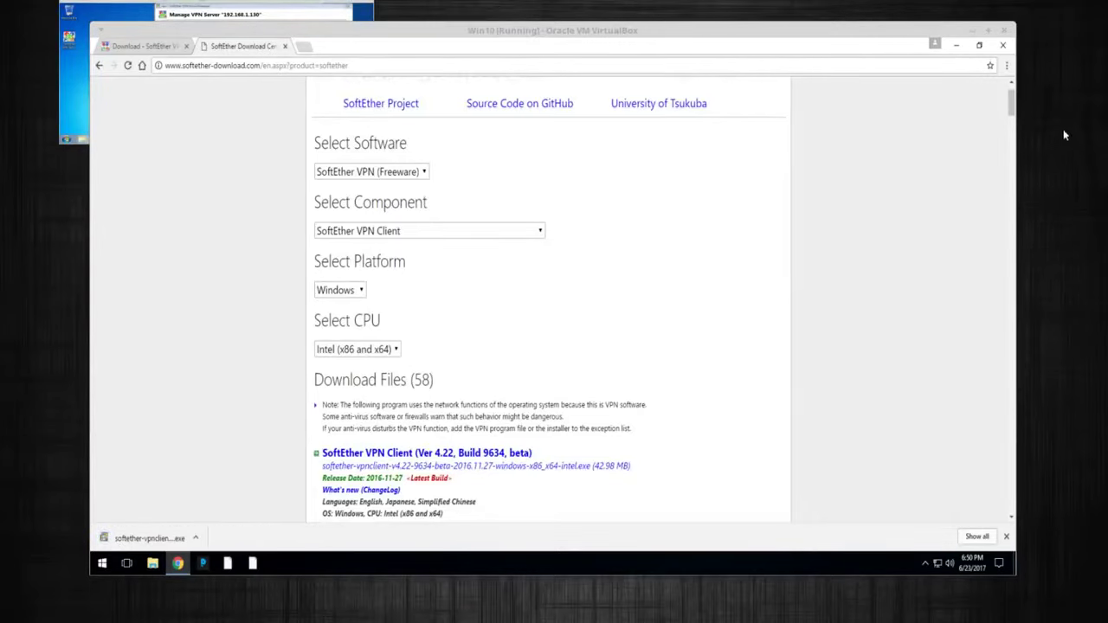
click(1003, 45)
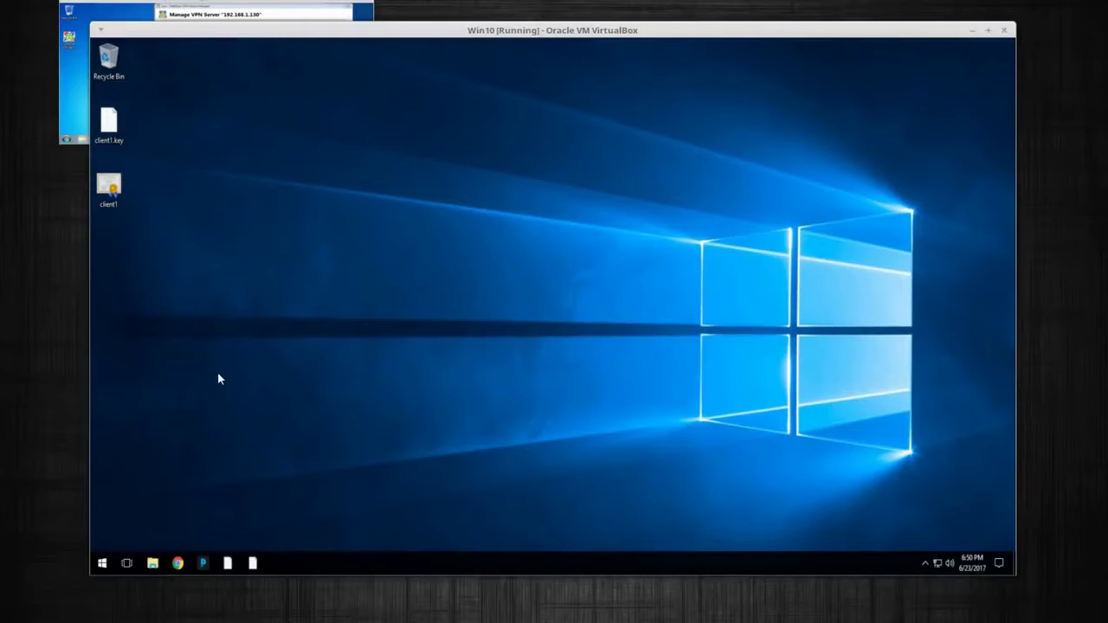
- Show Downloads as large icons in File Explorer and run the softether-vpnclient installer
key(super+e)
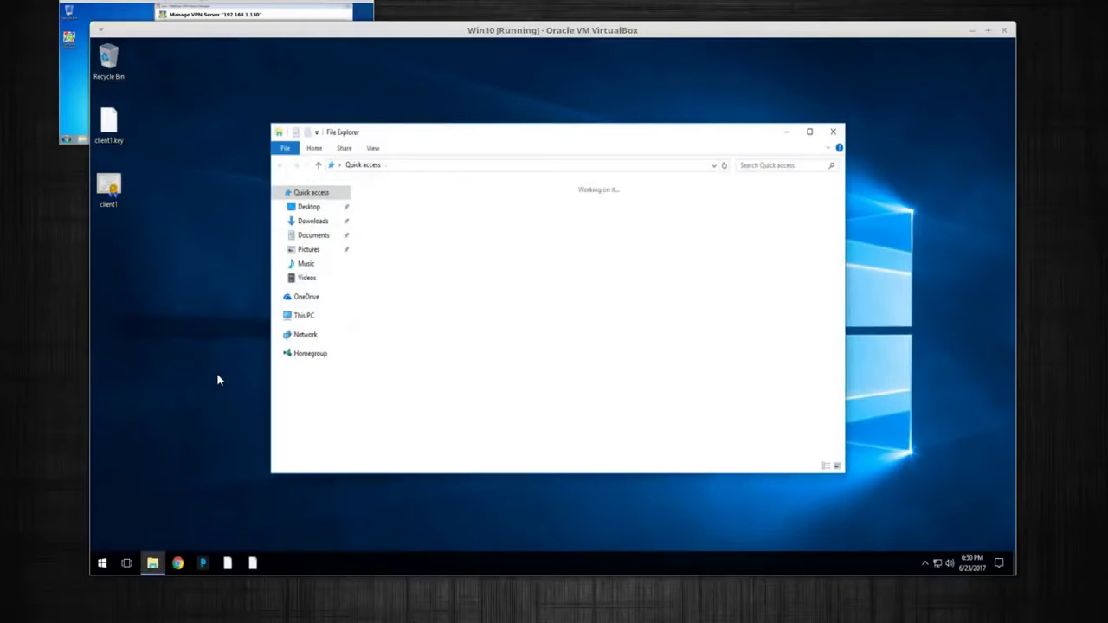
click(314, 221)
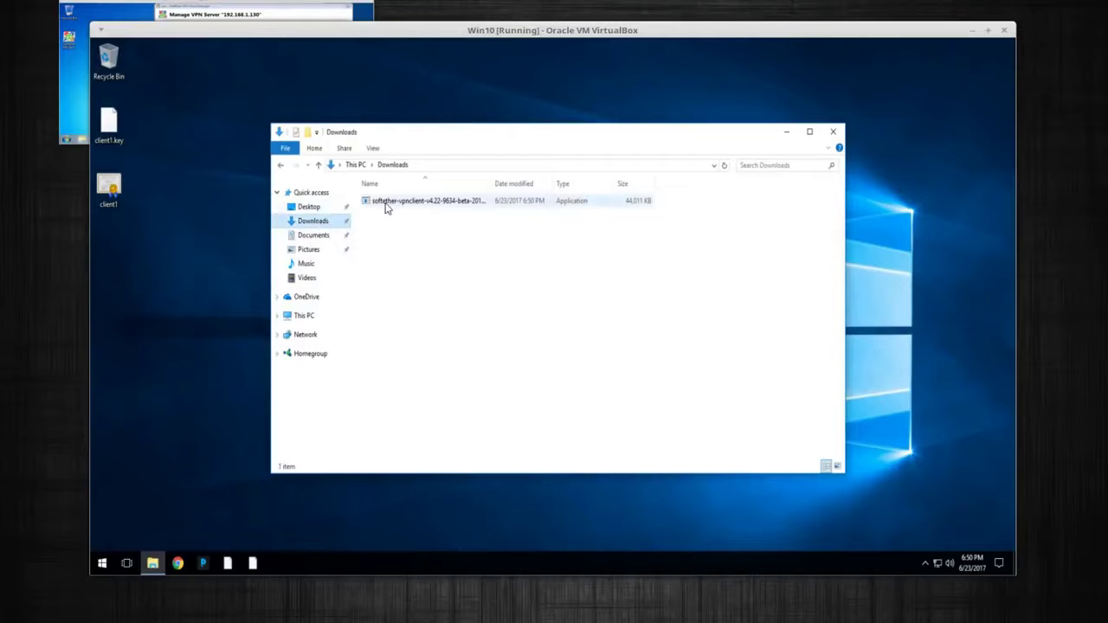
click(386, 207)
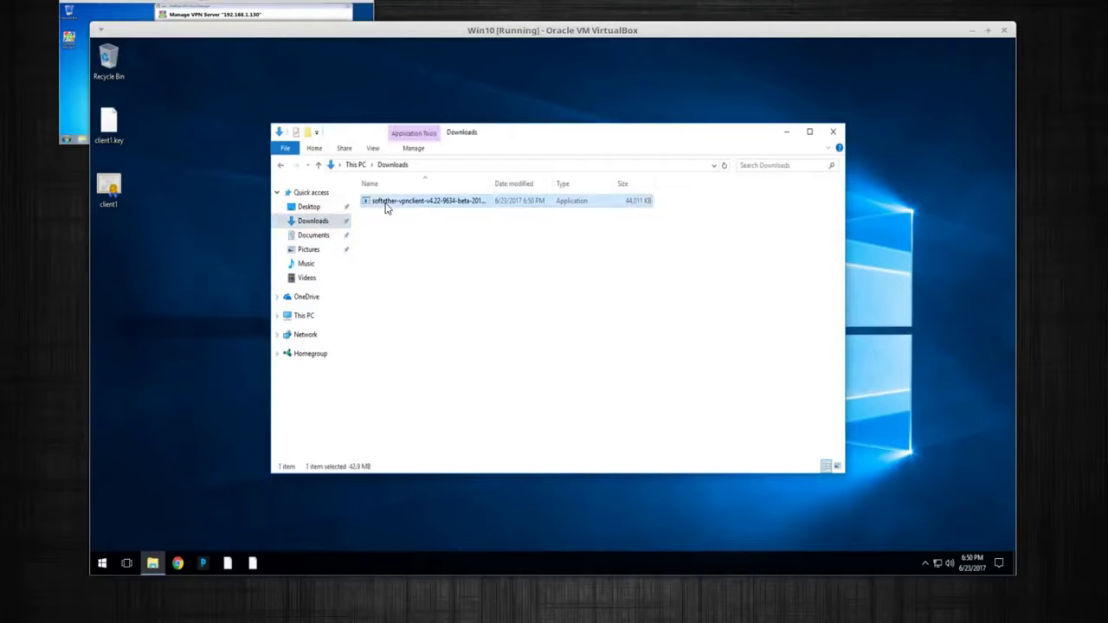
click(373, 149)
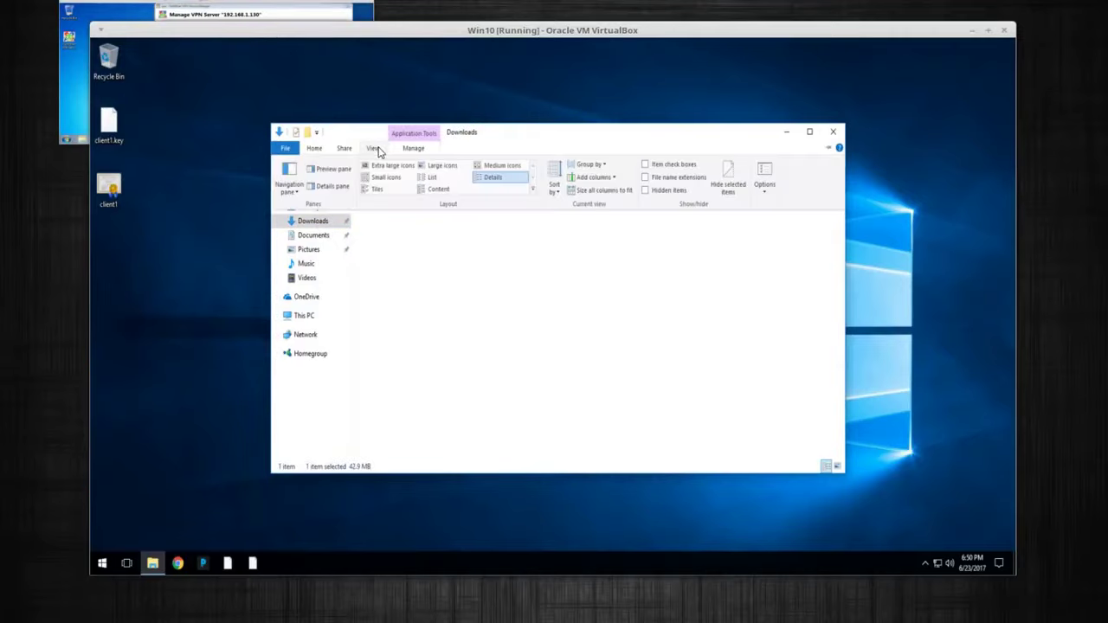
click(424, 170)
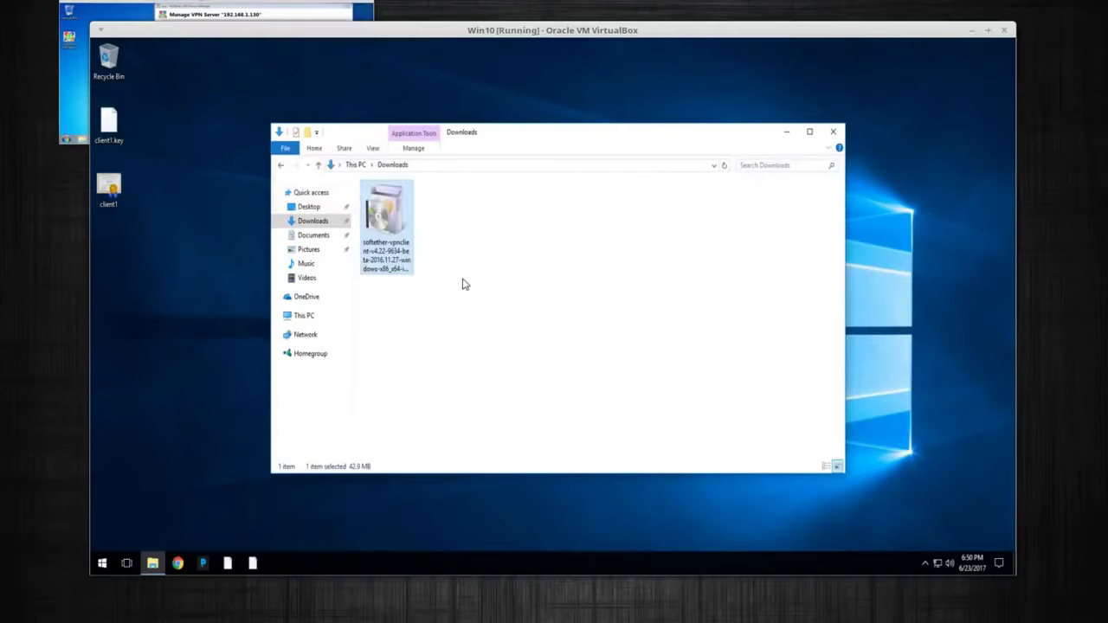
click(462, 282)
click(378, 221)
double_click(378, 221)
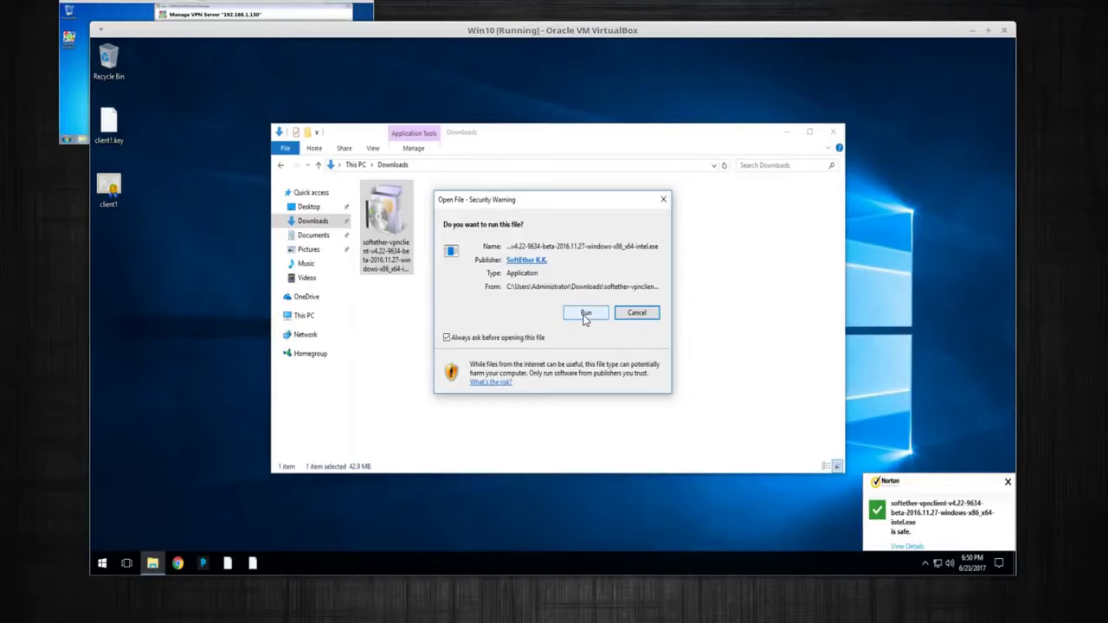
- Run the installer, accept the EULA, and install SoftEther VPN Client to the default folder
click(585, 314)
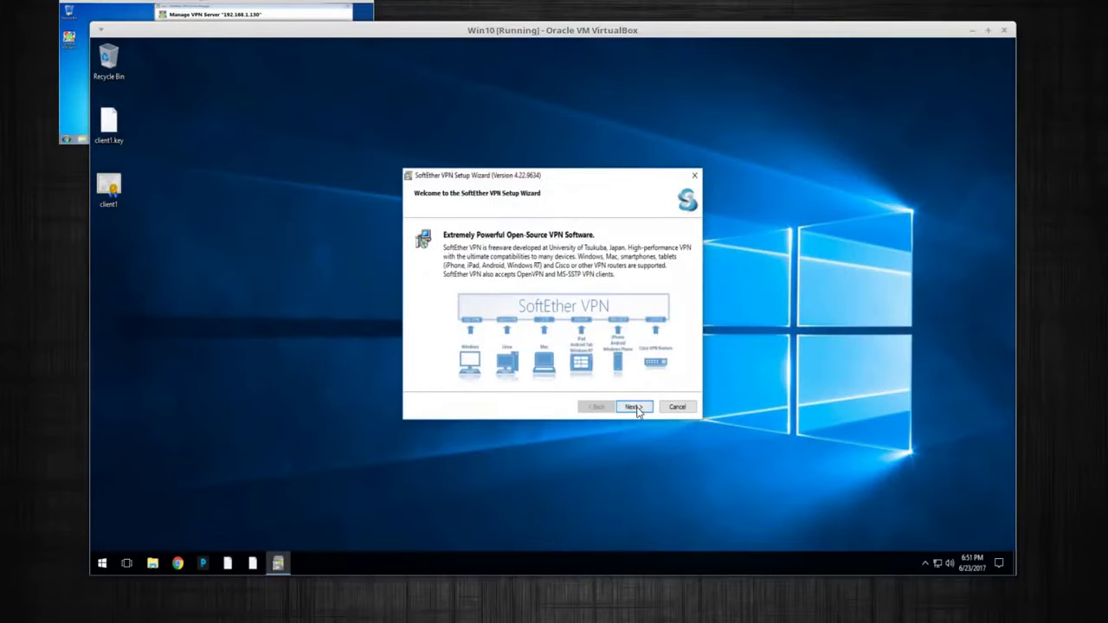
click(636, 408)
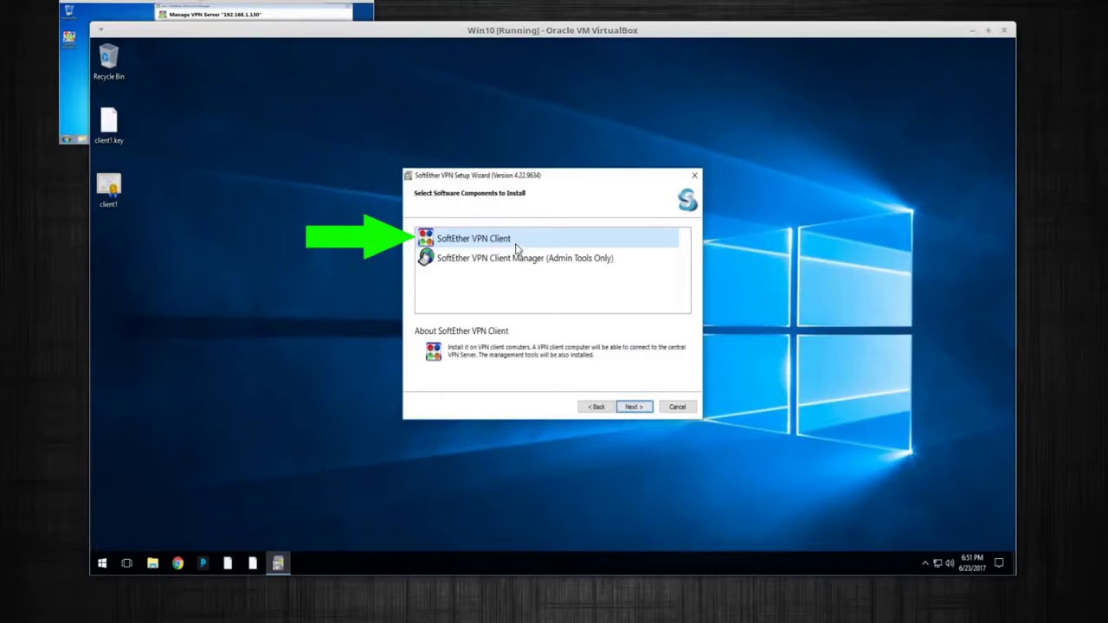
click(636, 406)
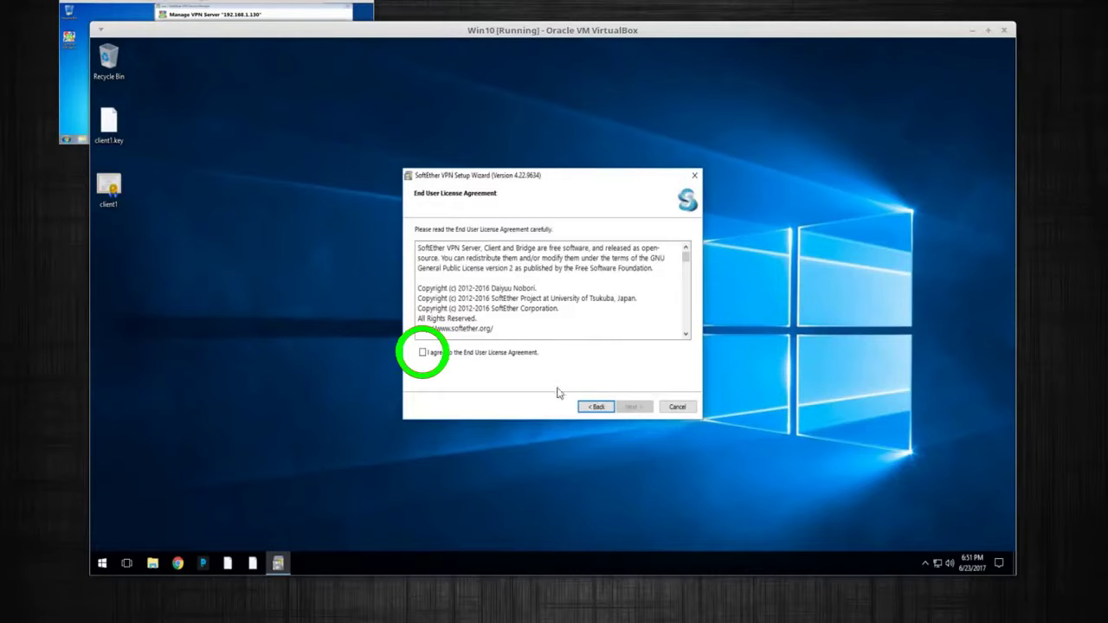
click(496, 353)
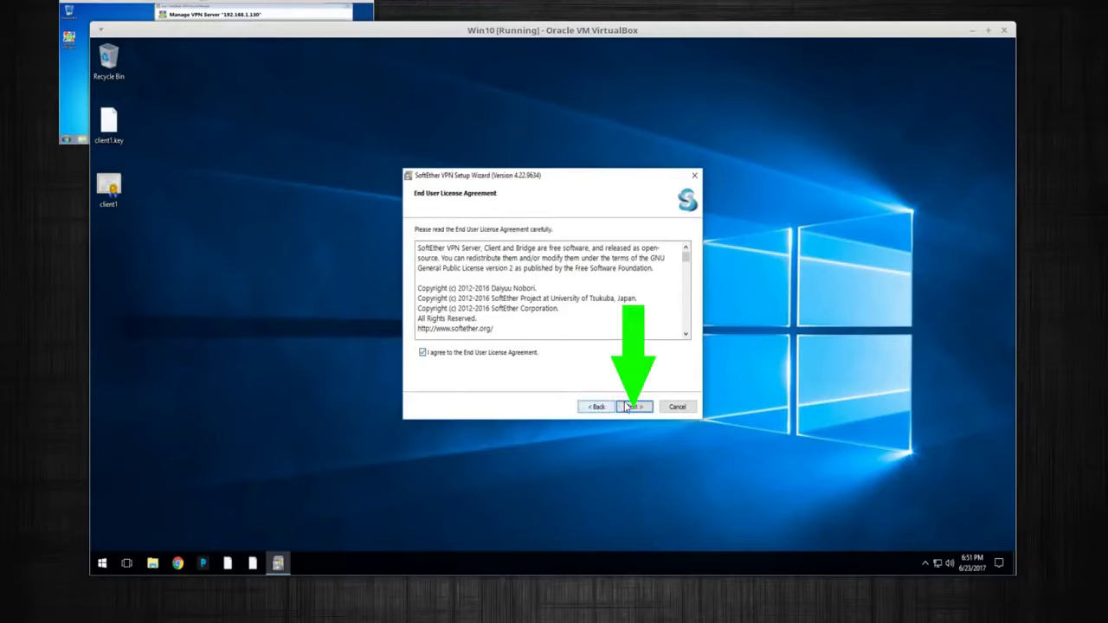
click(633, 407)
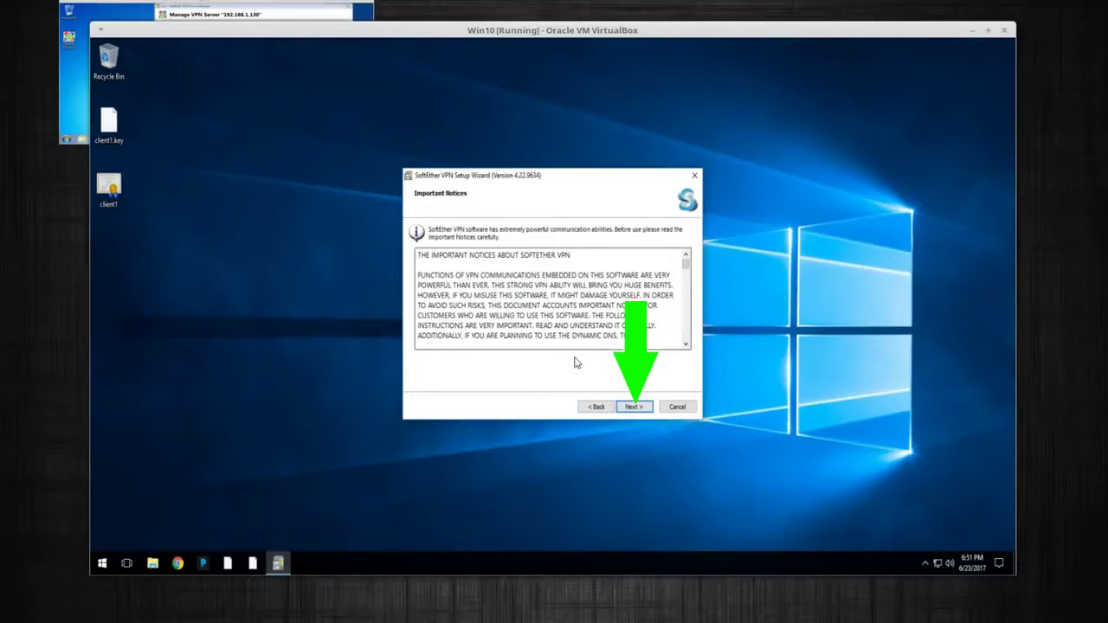
click(635, 407)
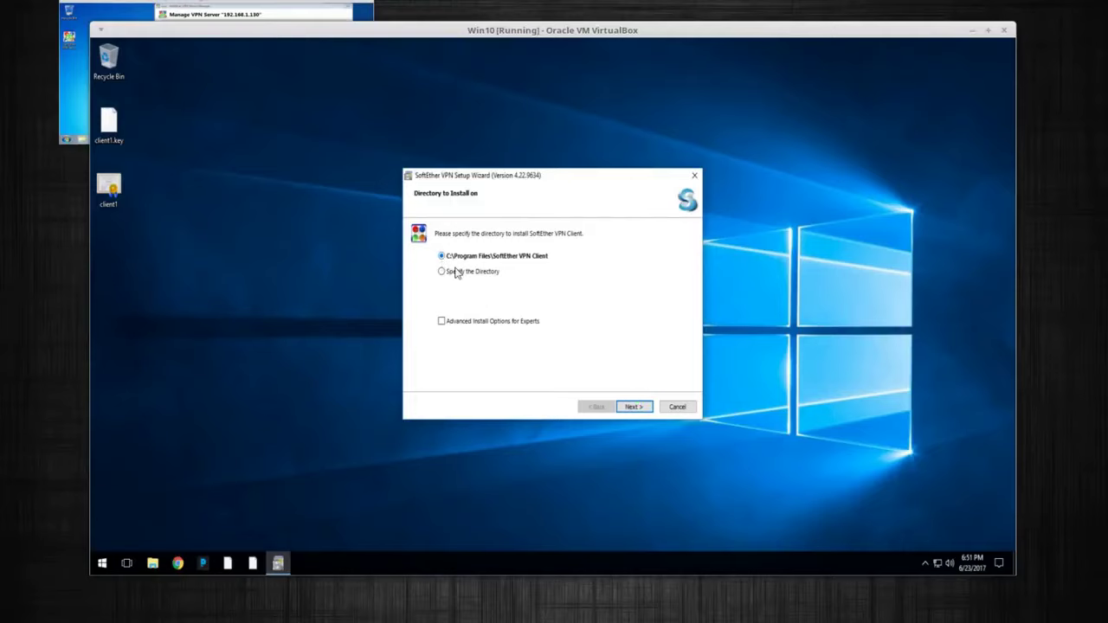
click(634, 407)
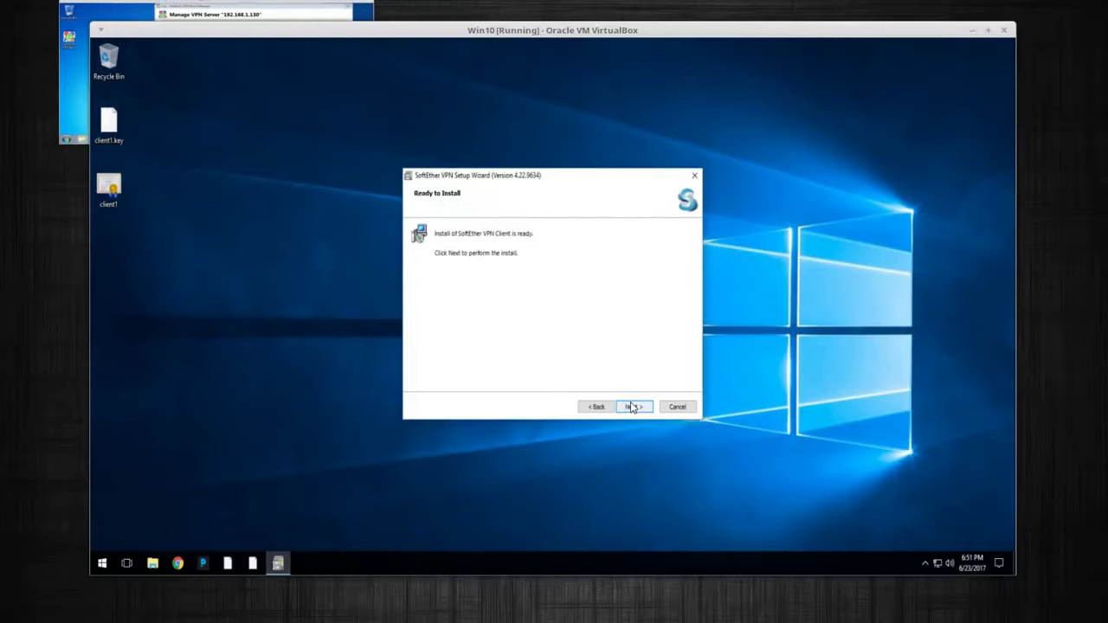
click(632, 407)
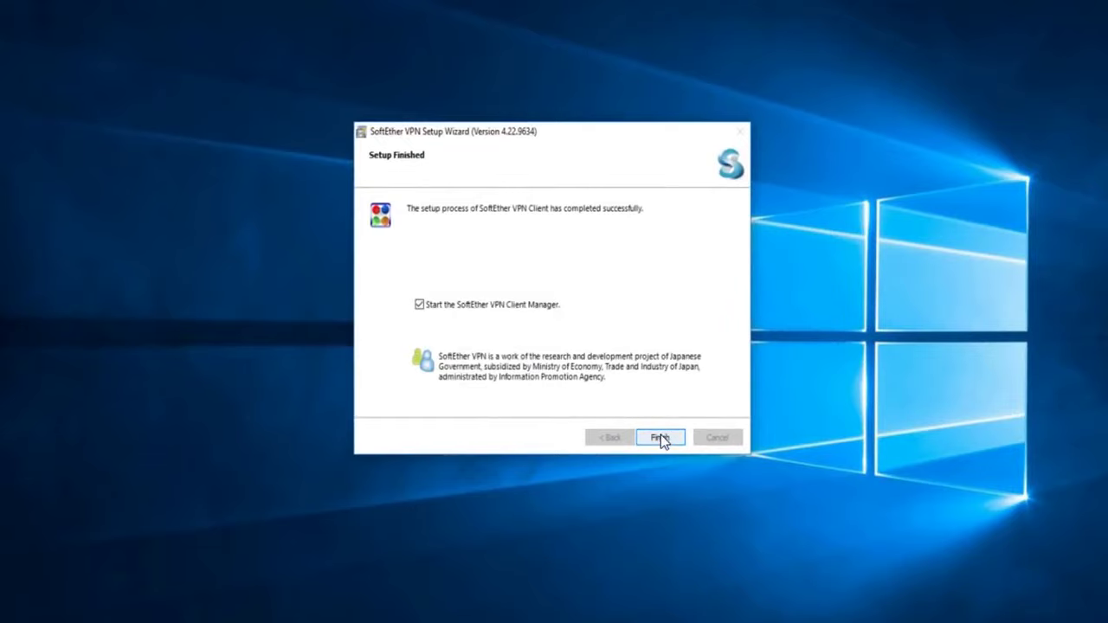
click(659, 437)
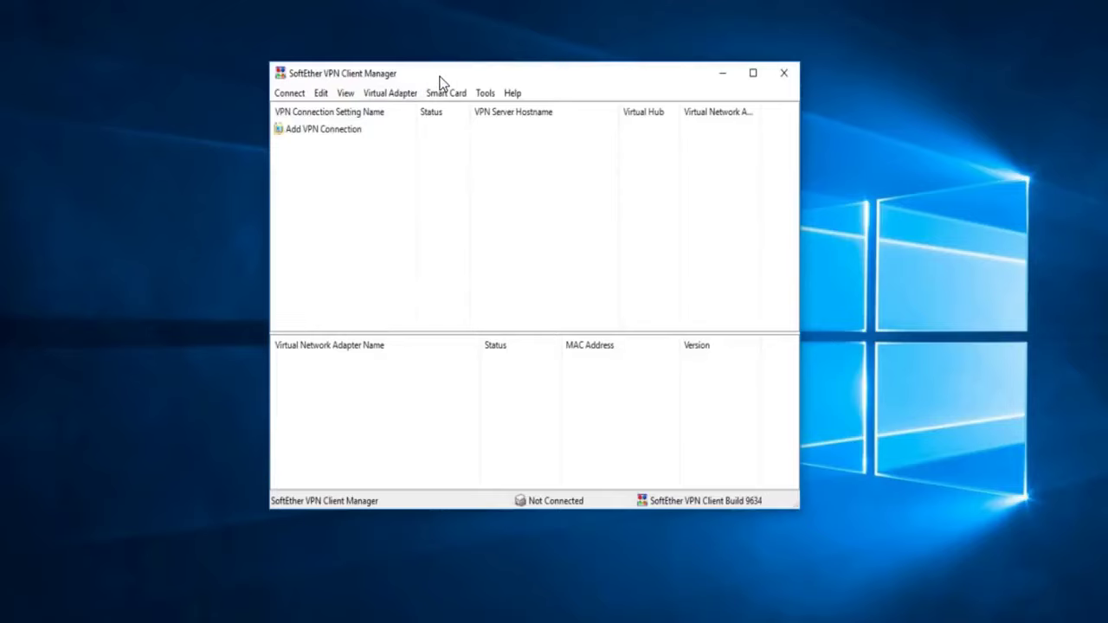
- Create a virtual network adapter named VPN and confirm 'VPN Client Adapter - VPN' is listed
mouse_move(441, 76)
mouse_down()
mouse_move(423, 62)
mouse_move(436, 68)
mouse_up()
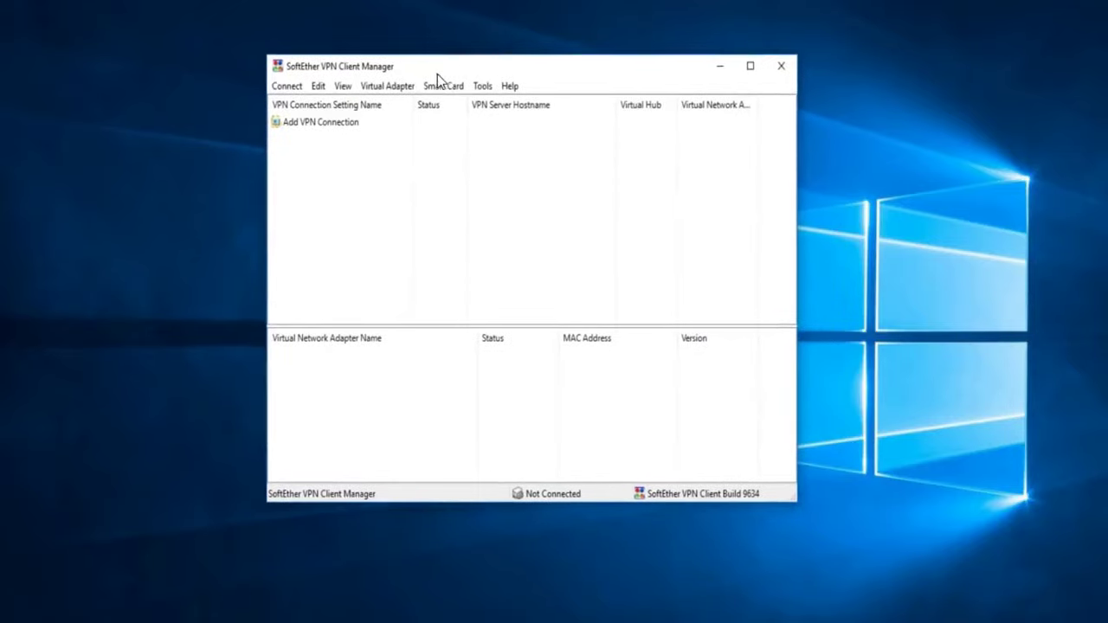
double_click(315, 125)
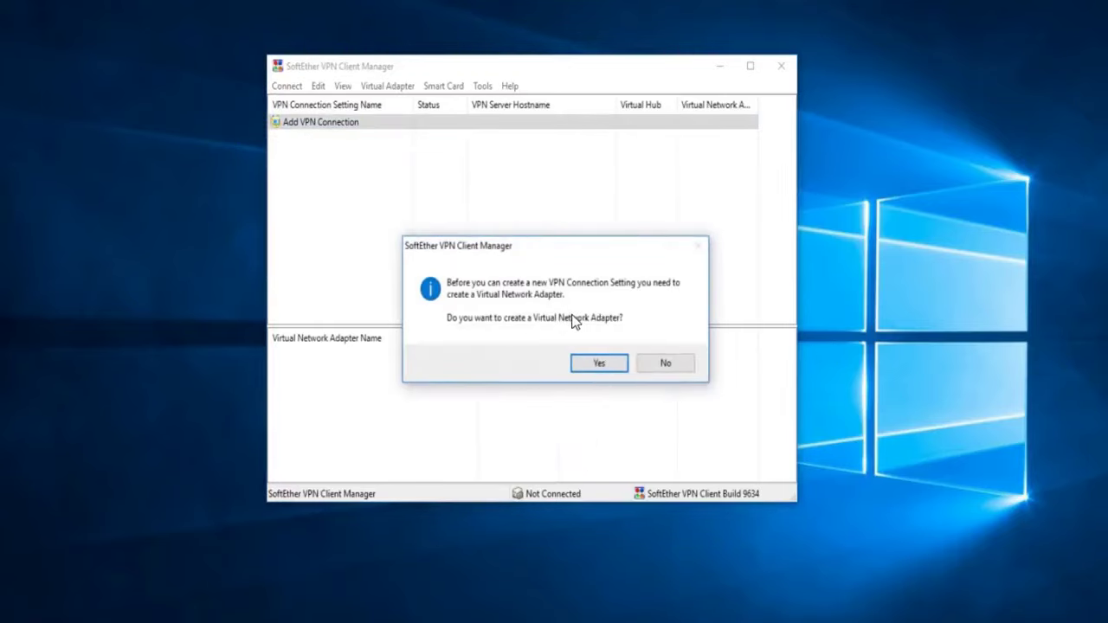
click(583, 367)
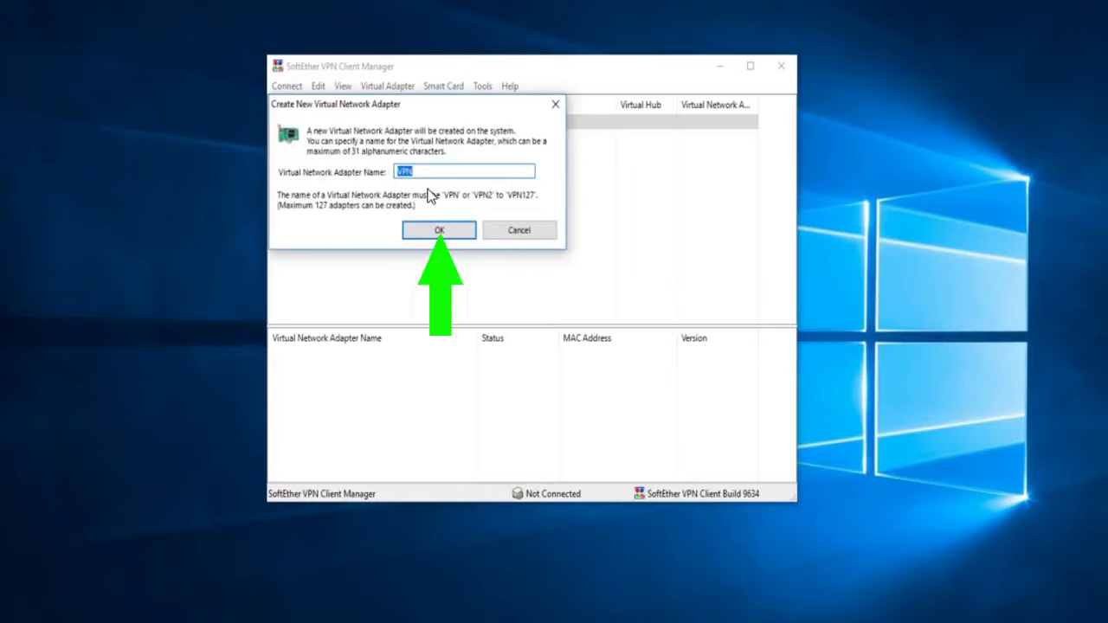
click(448, 229)
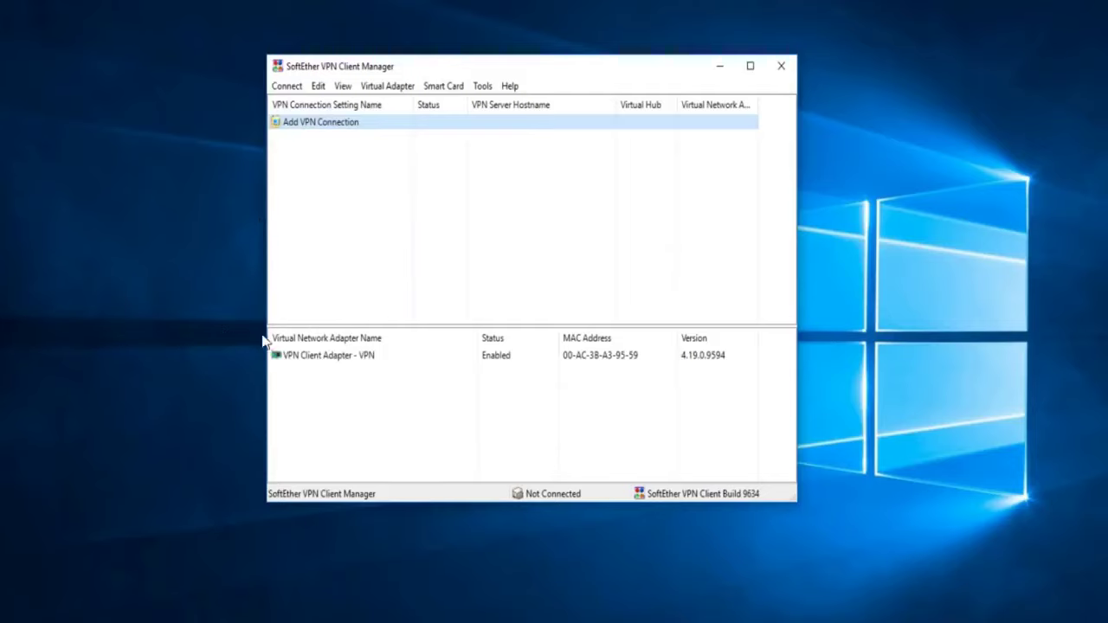
click(299, 358)
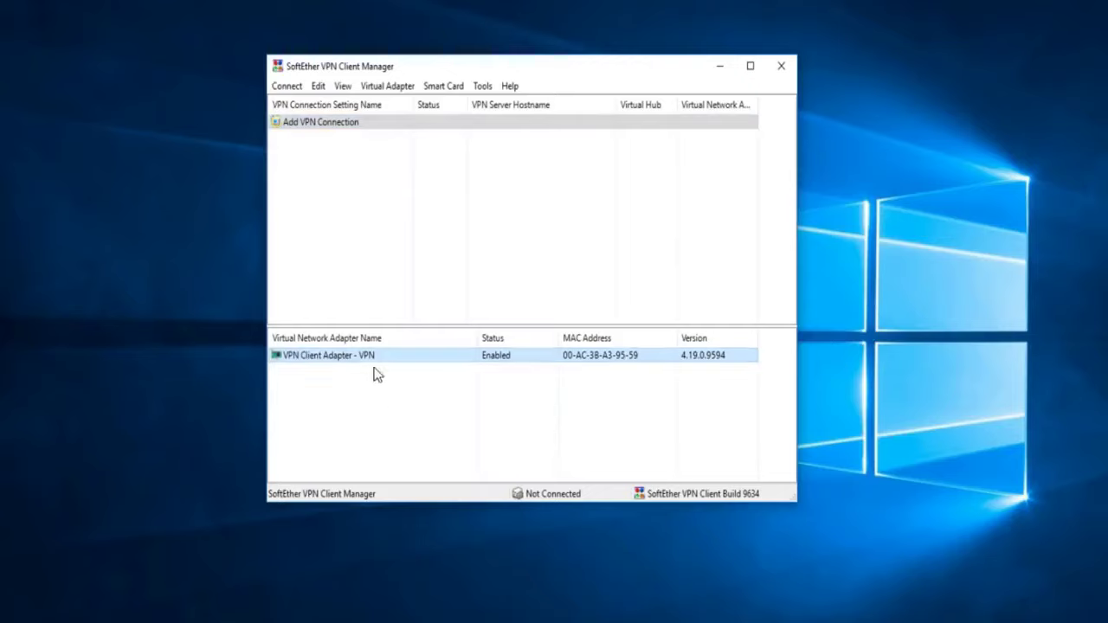
click(299, 124)
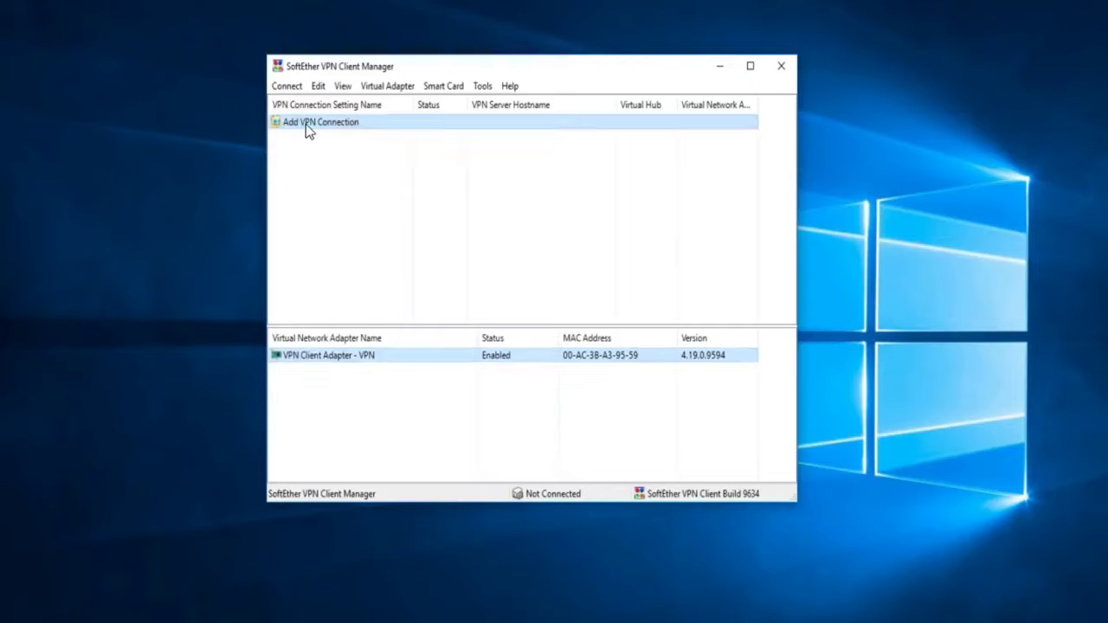
- Start a new VPN connection named client1 with host 192.168.1.130
double_click(306, 124)
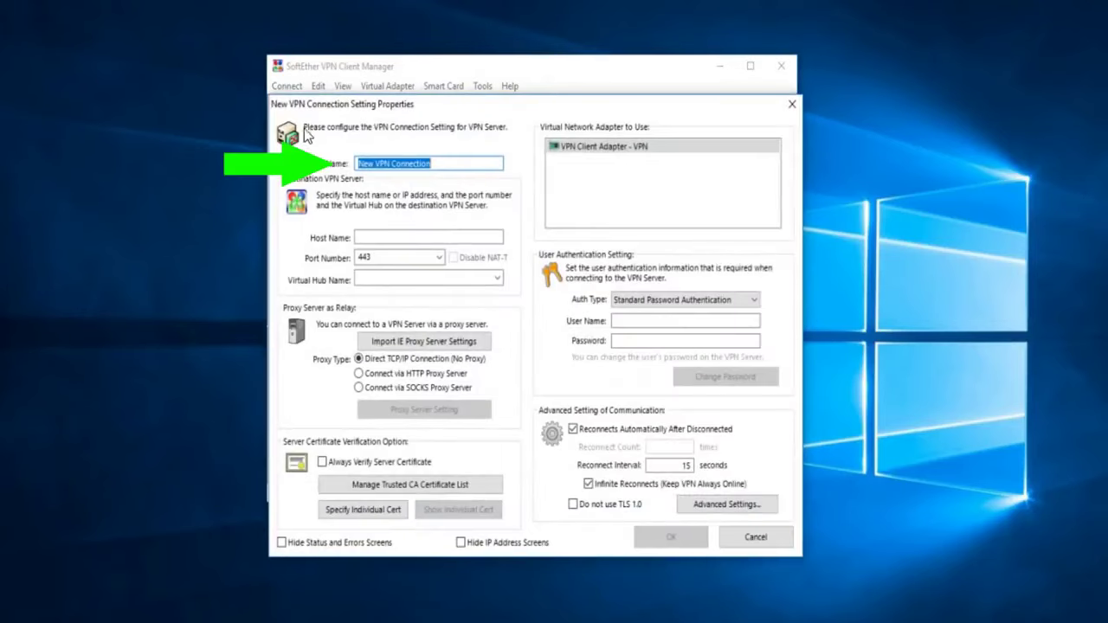
click(437, 163)
drag(430, 163, 361, 163)
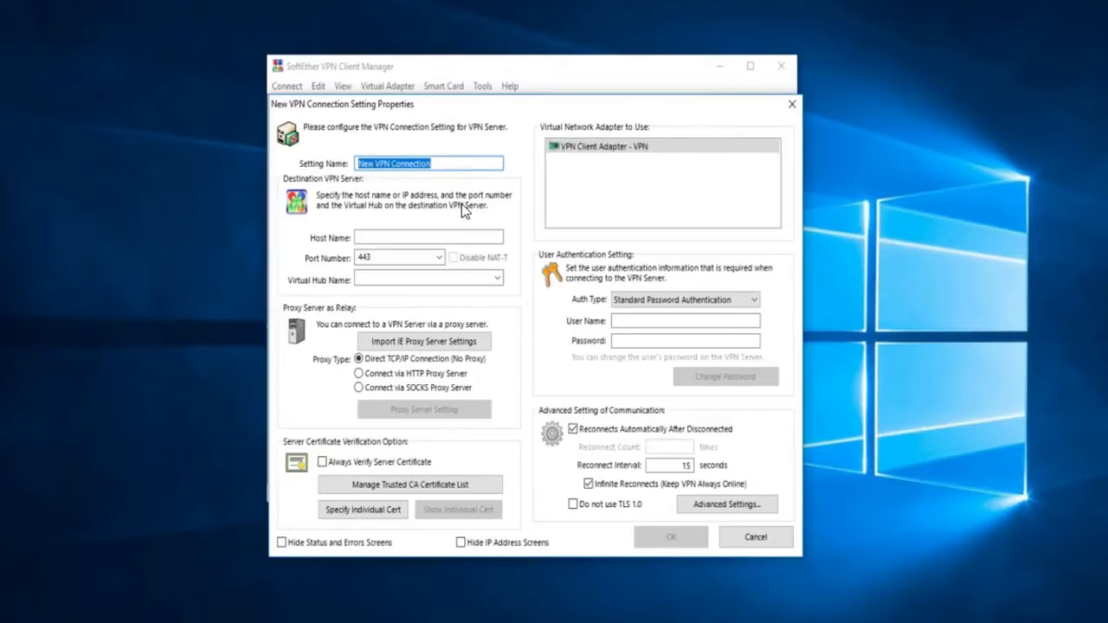
text(client)
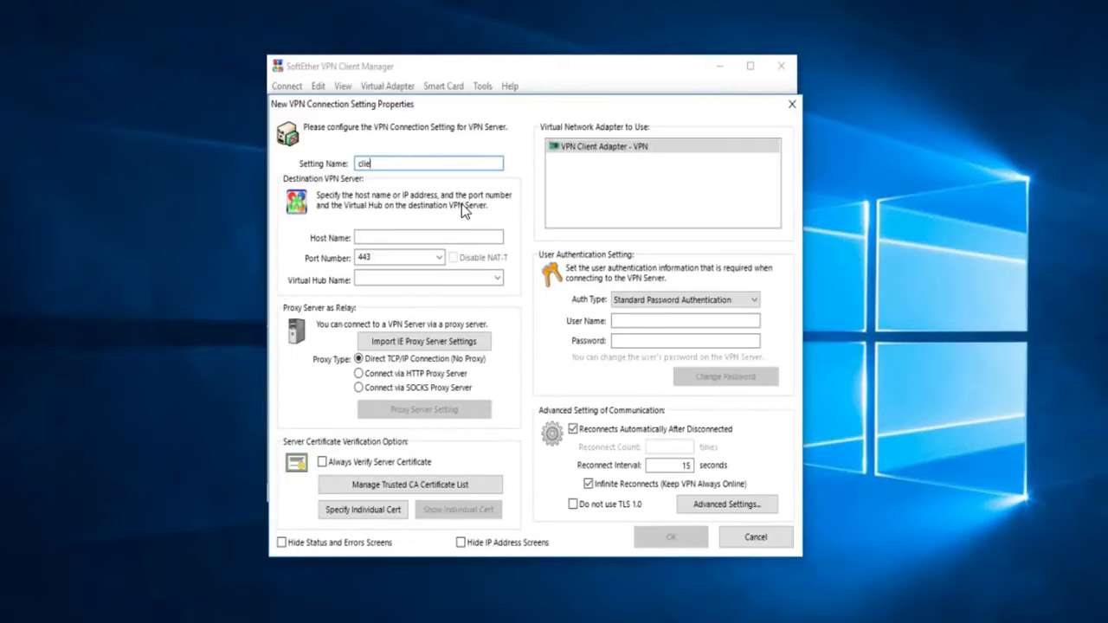
text(1)
key(Tab)
click(381, 236)
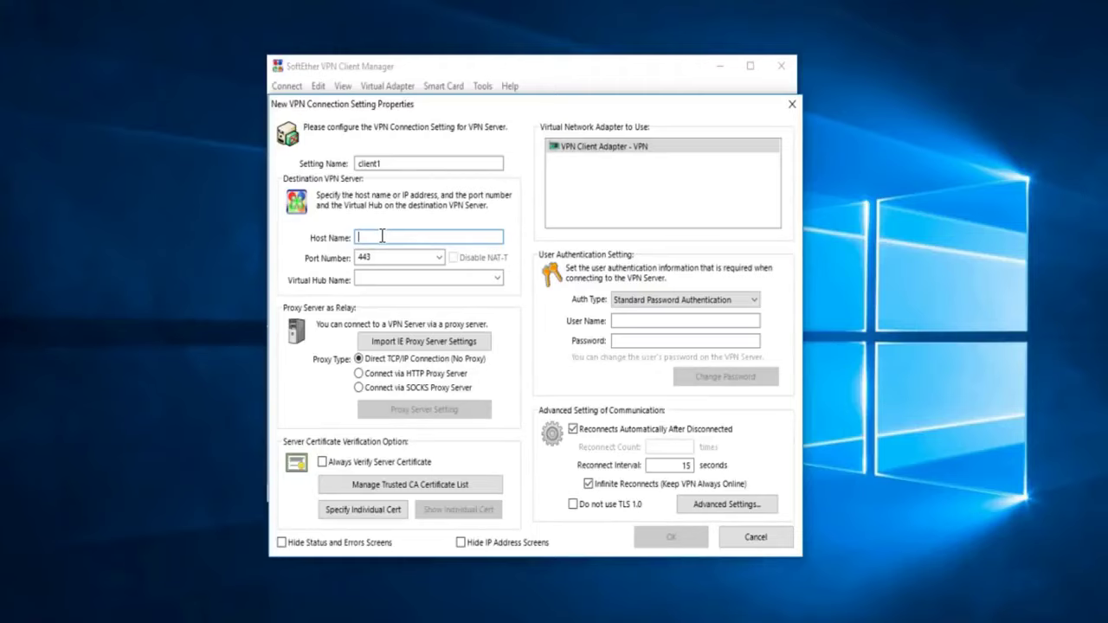
text(192.168.1.130)
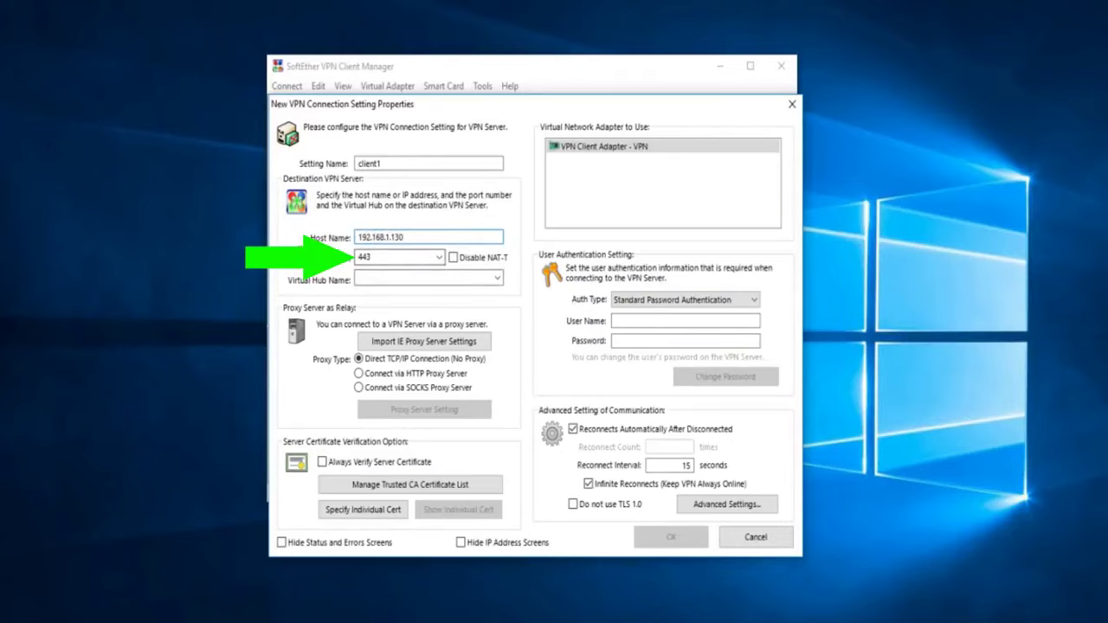
- Set port 5555, Client Certificate Authentication, and user name client1
click(439, 258)
click(394, 314)
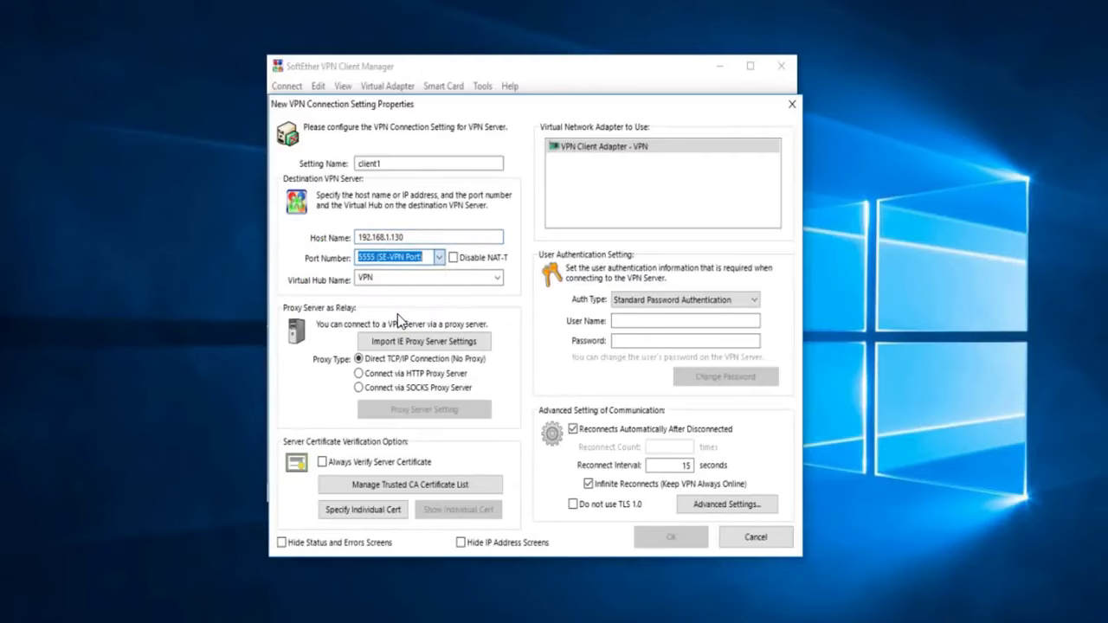
click(706, 304)
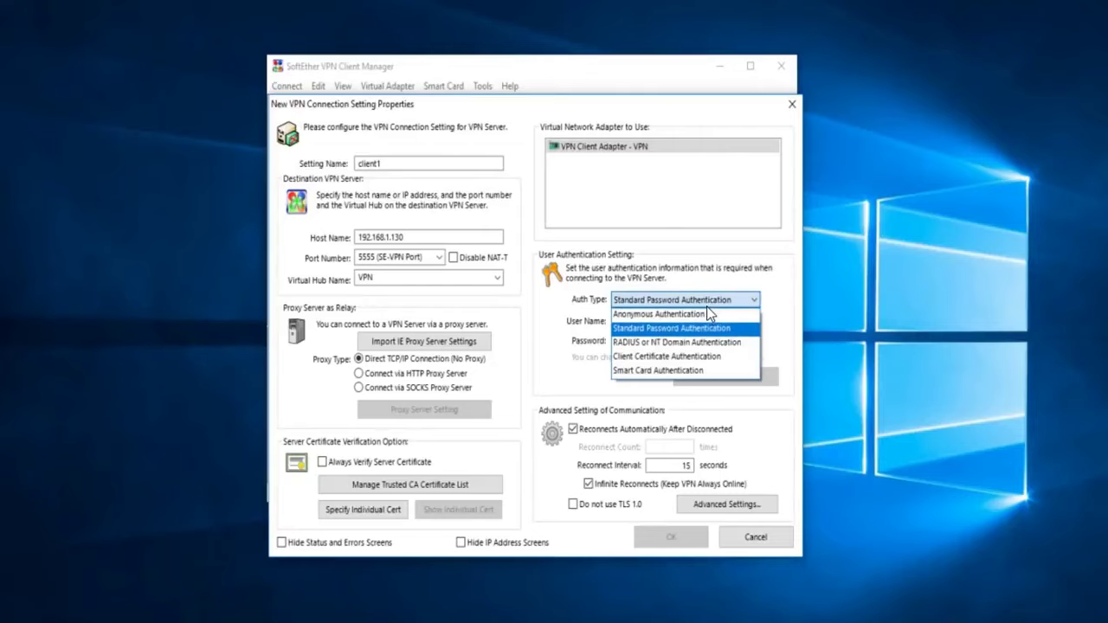
click(644, 359)
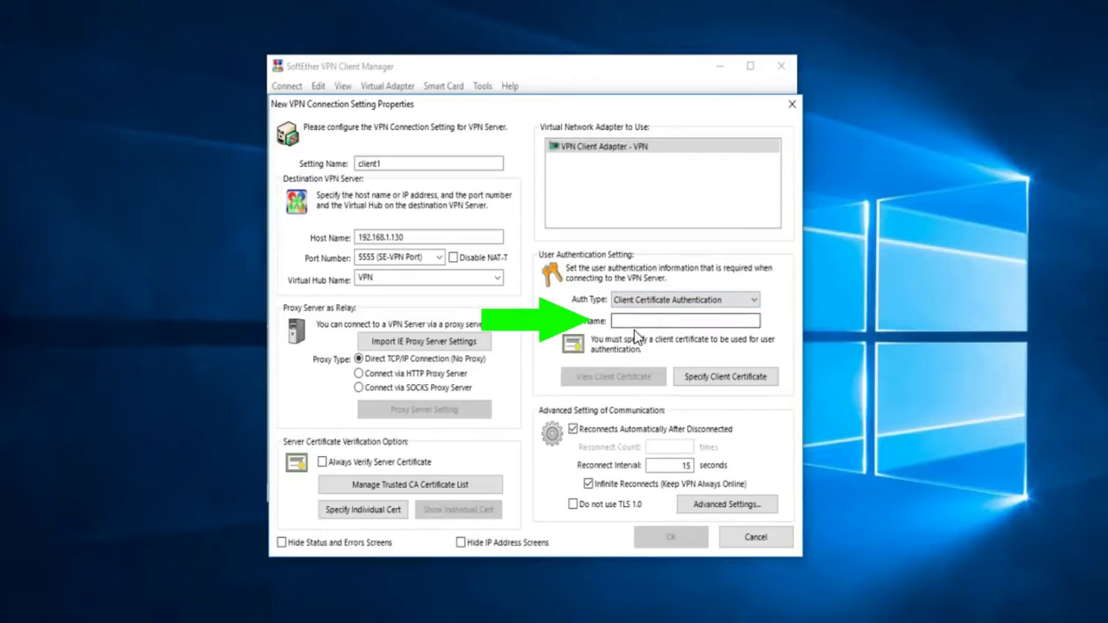
click(625, 322)
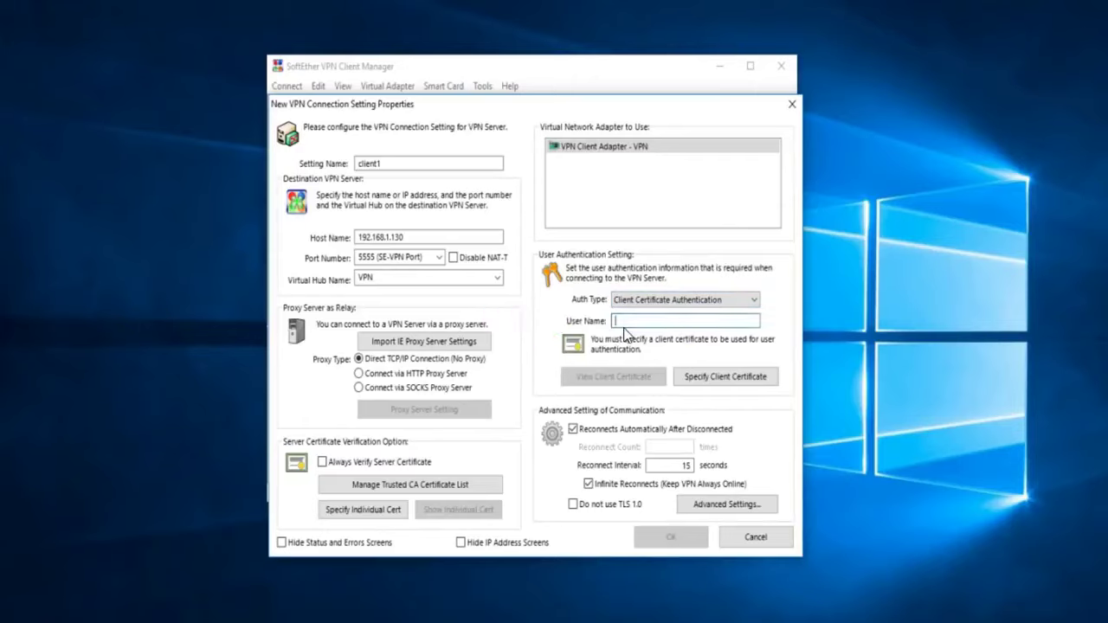
text(client1)
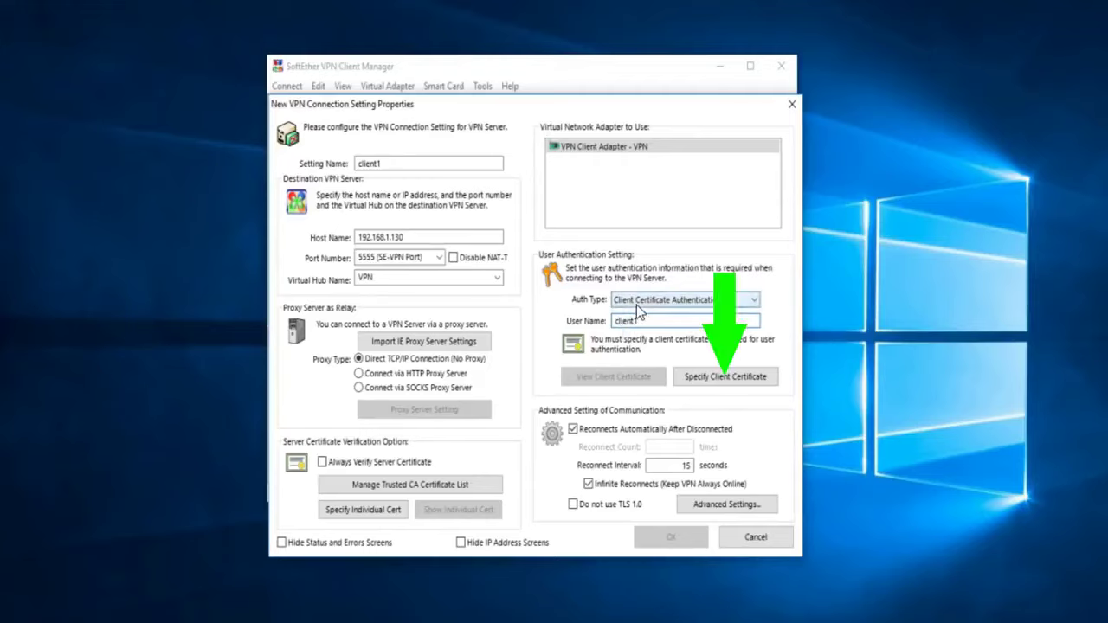
- Load the client1 certificate and client1.key with its passphrase, then save the connection
click(718, 387)
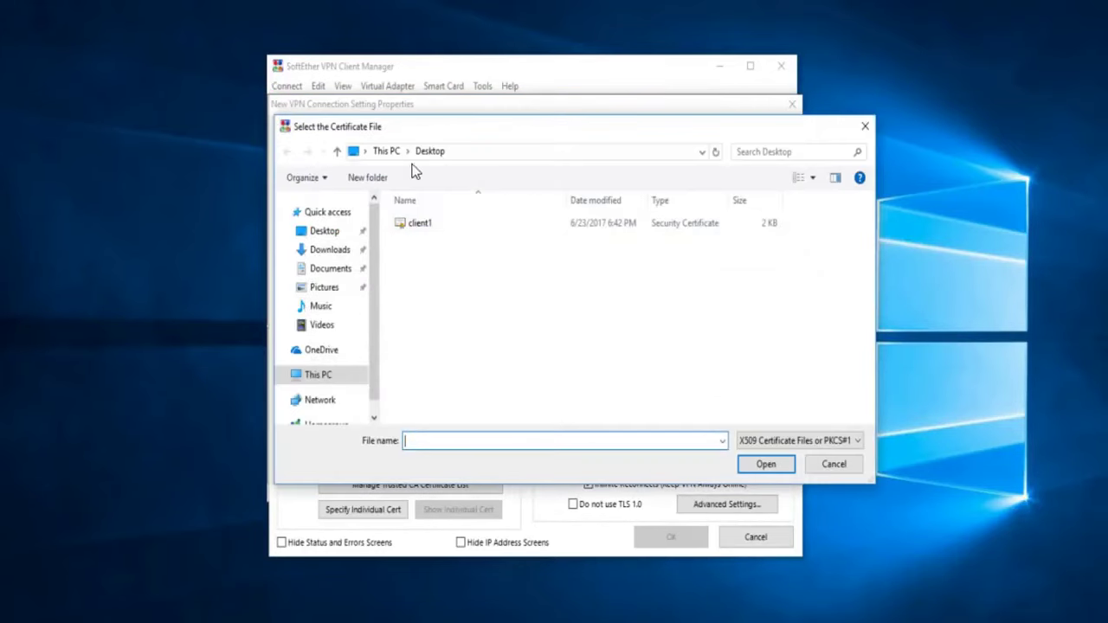
click(417, 223)
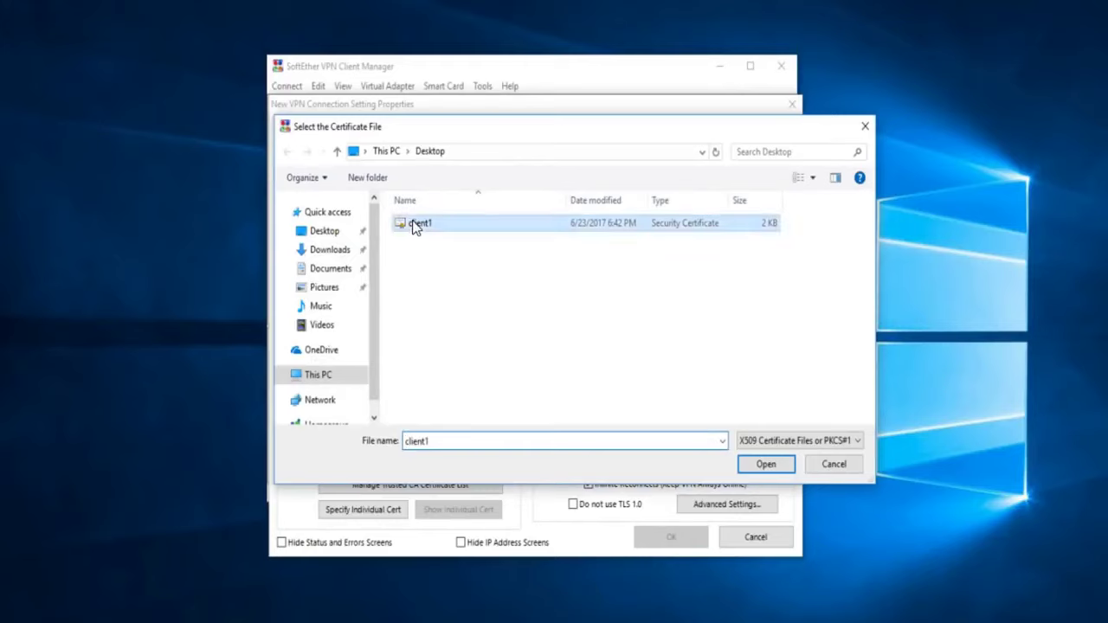
click(765, 465)
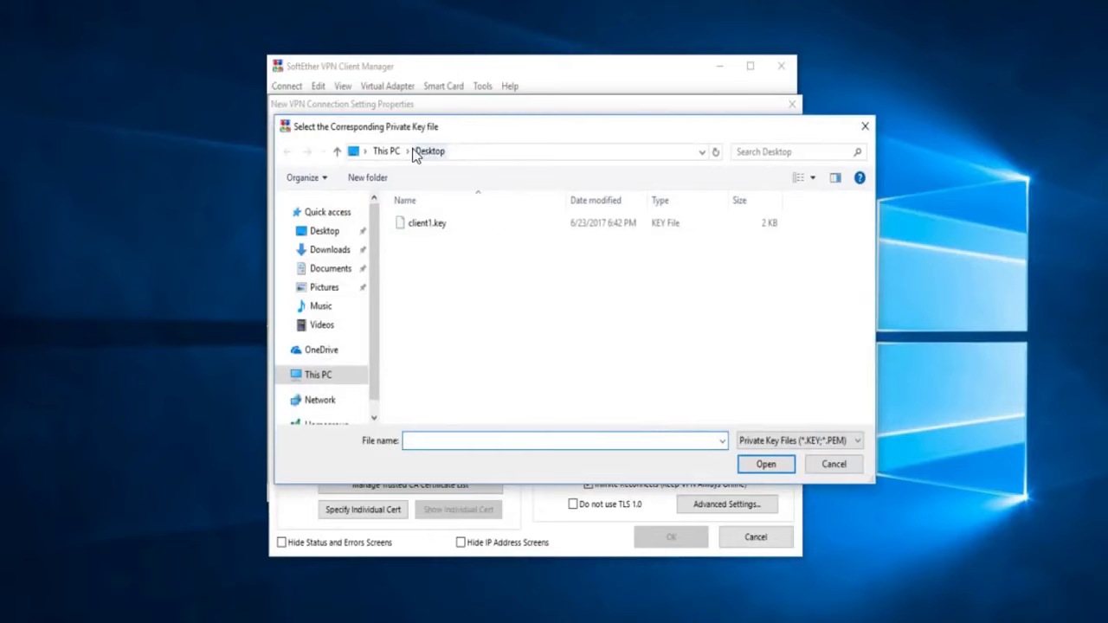
click(429, 223)
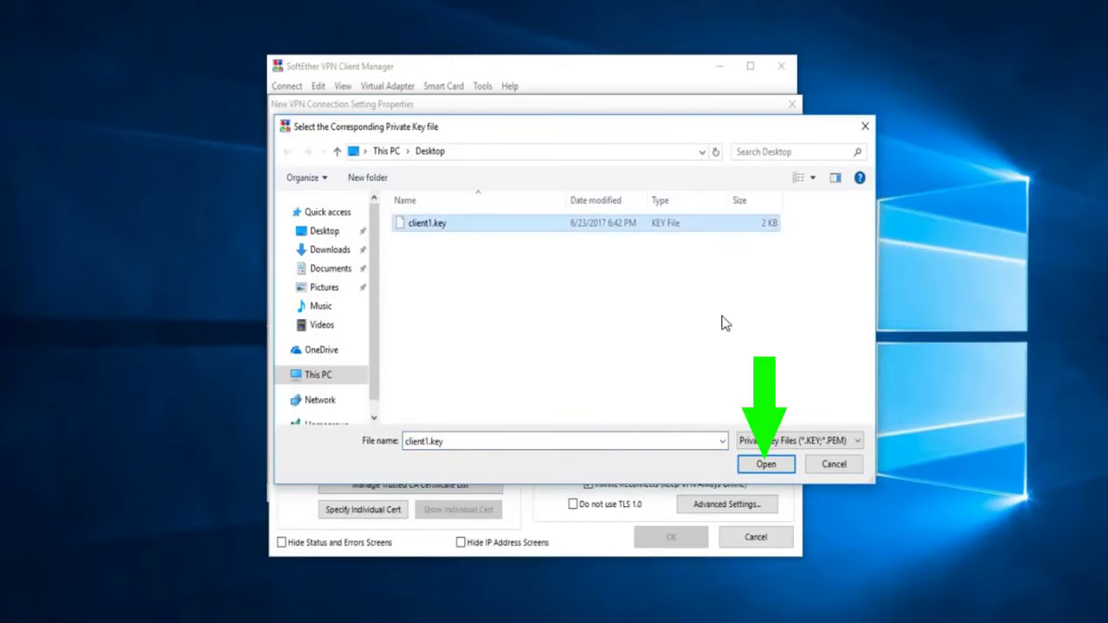
click(768, 461)
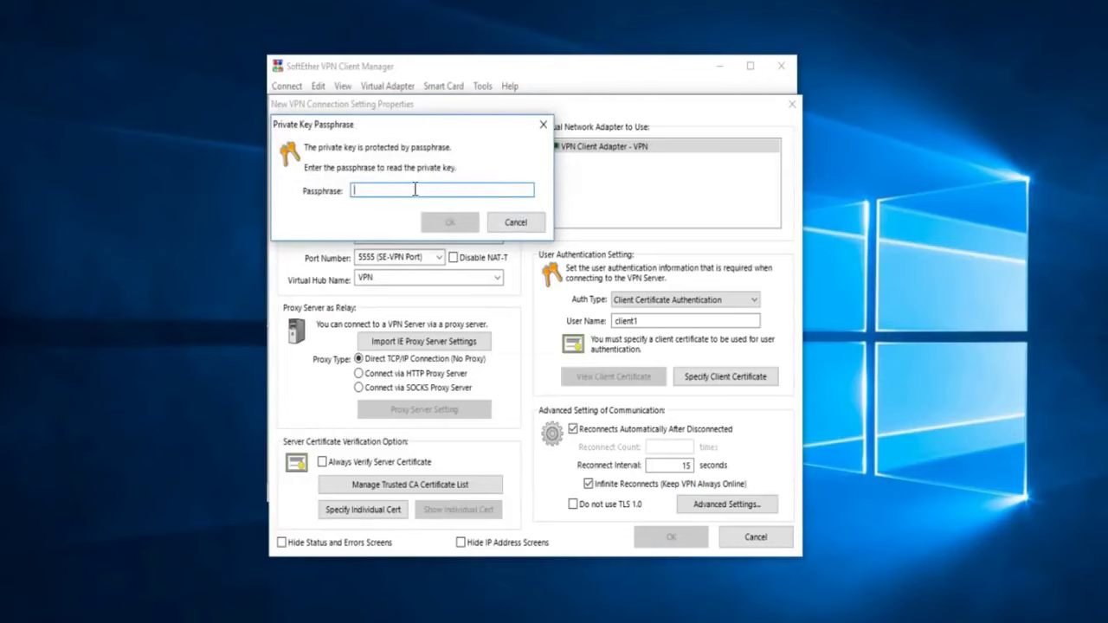
text(password)
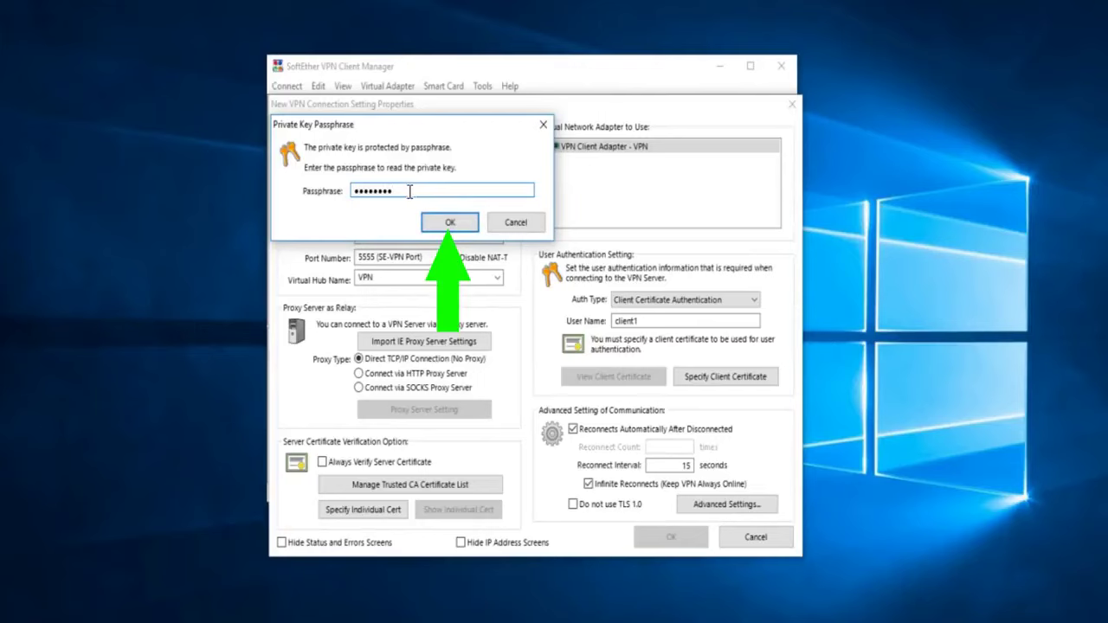
click(446, 225)
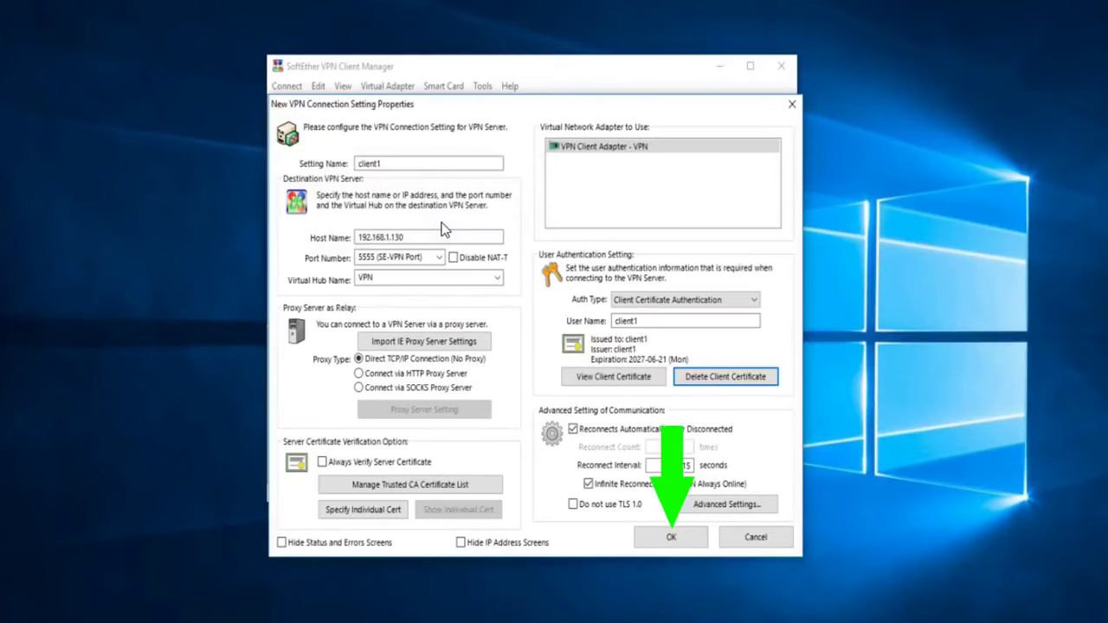
click(671, 537)
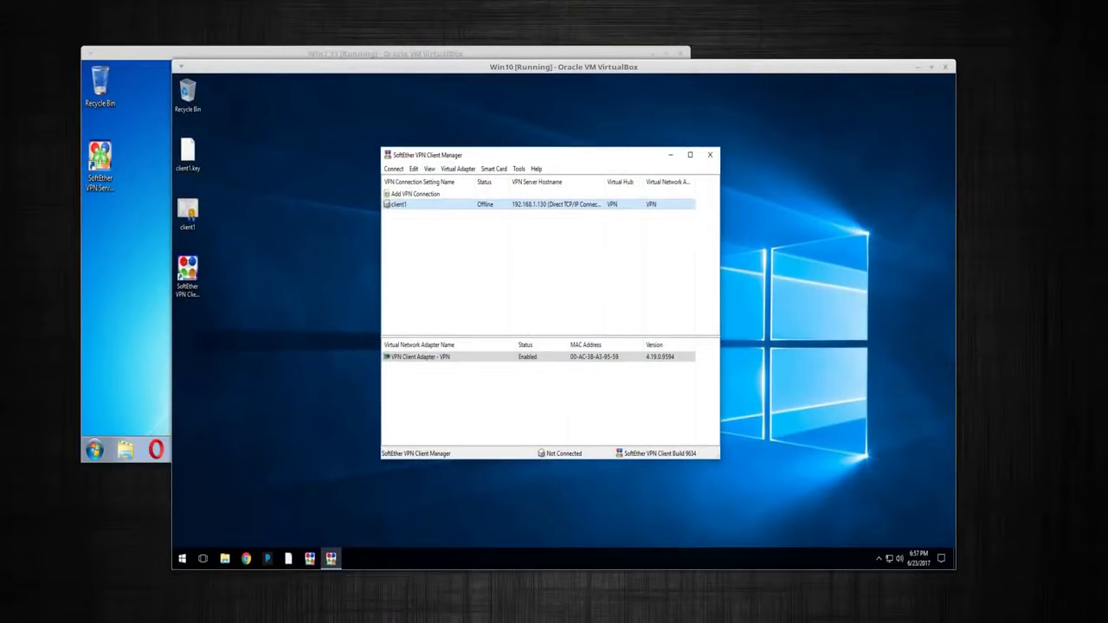
- Connect client1, dismiss the connection-established message, and switch to the server's manager
right_click(439, 205)
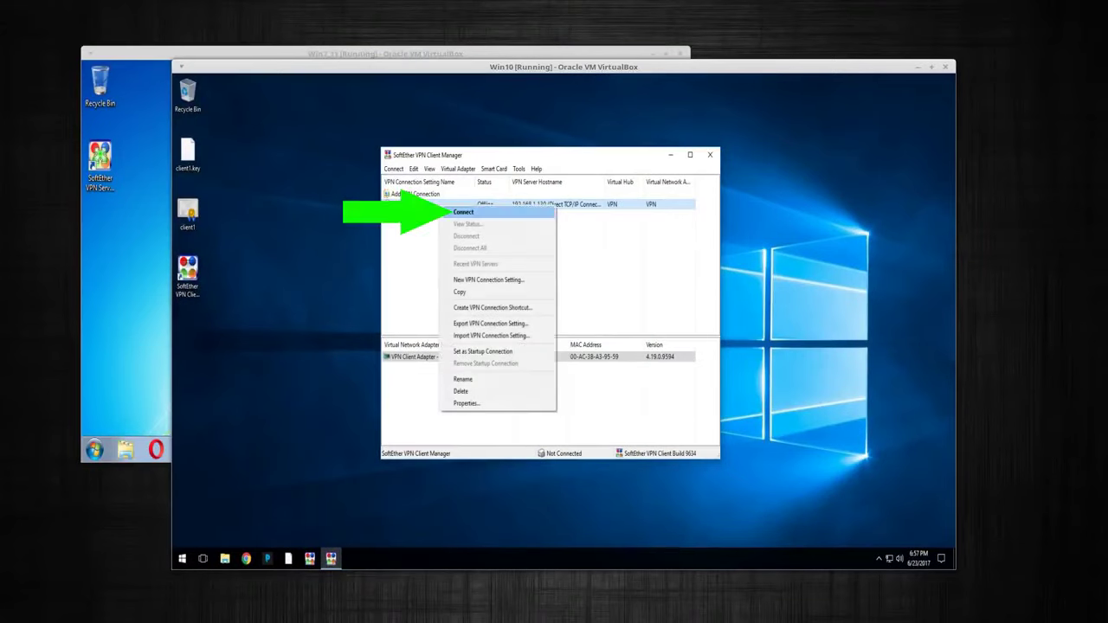
click(463, 212)
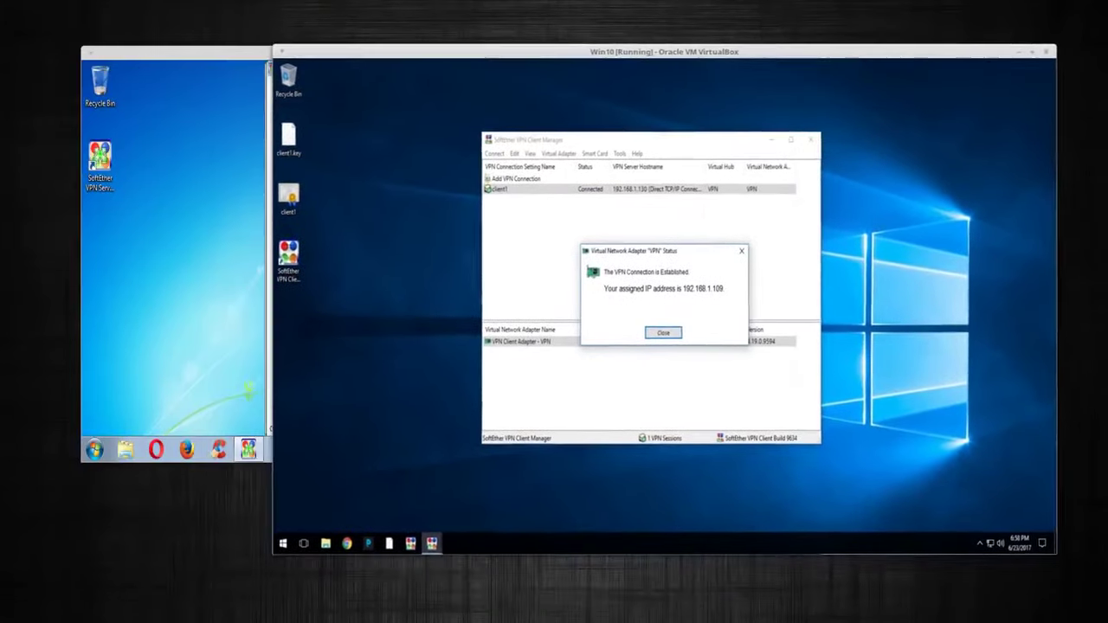
key(Return)
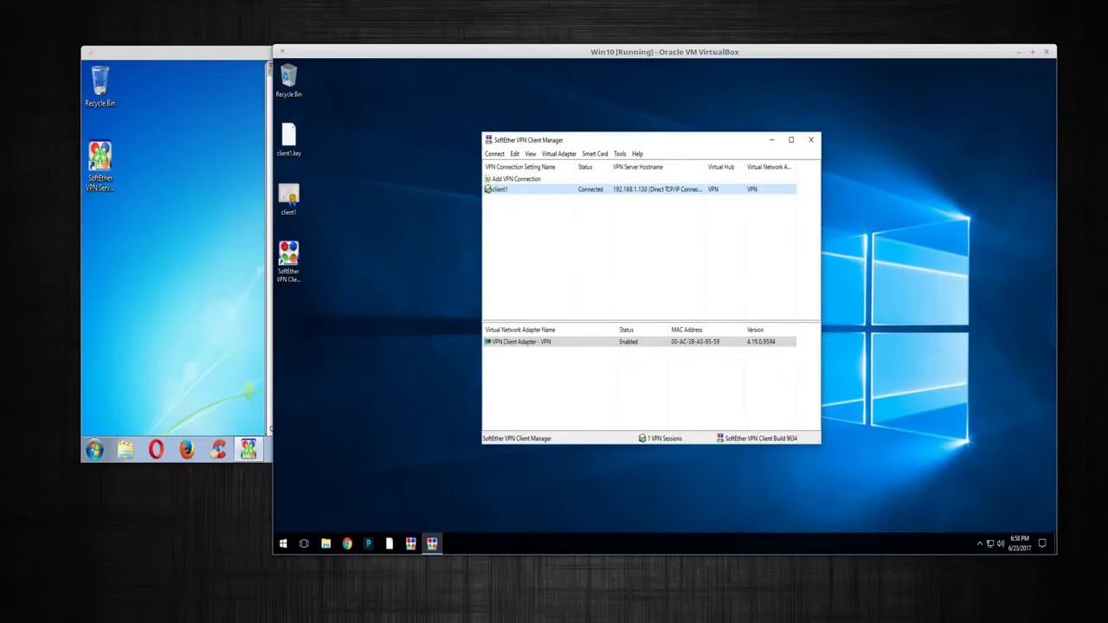
key(alt+Tab)
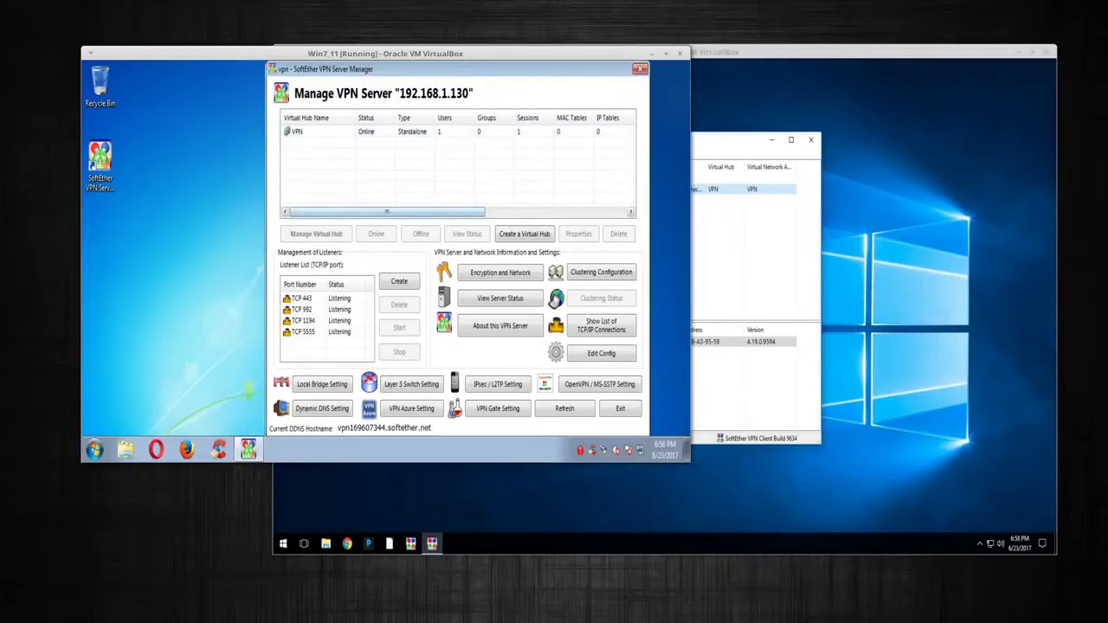
mouse_move(386, 211)
mouse_down()
mouse_move(499, 211)
mouse_move(386, 211)
mouse_up()
key(alt+Tab)
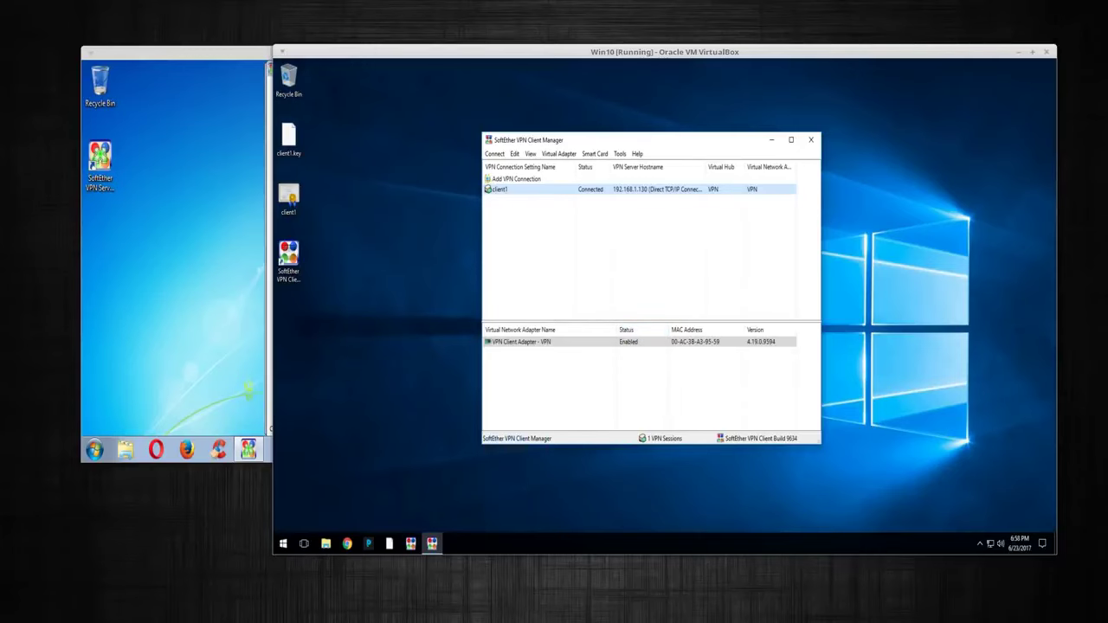
key(alt+Tab)
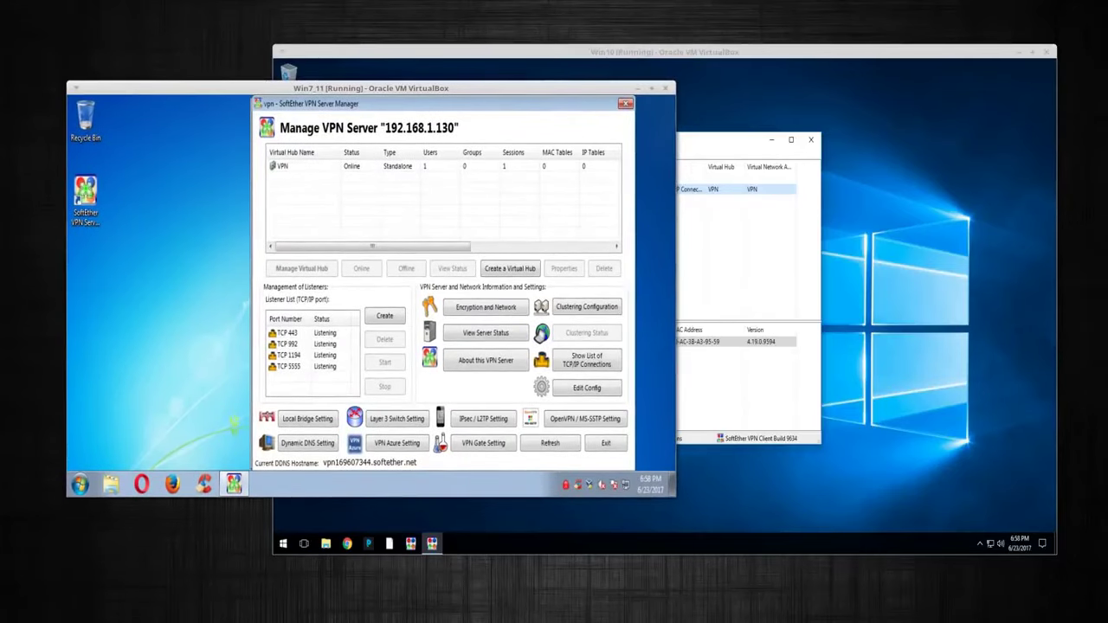